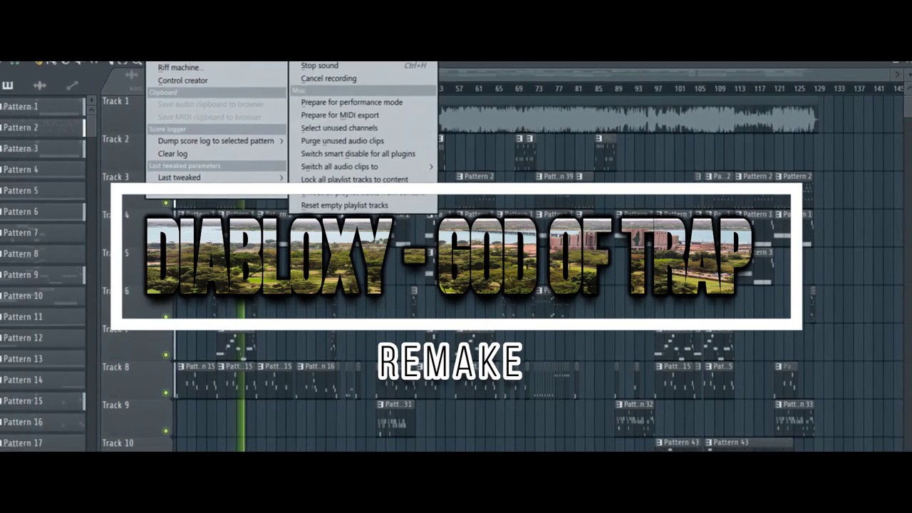
# Run the macro that switches smart disable for all plugins.
pyautogui.moveTo(214, 63)
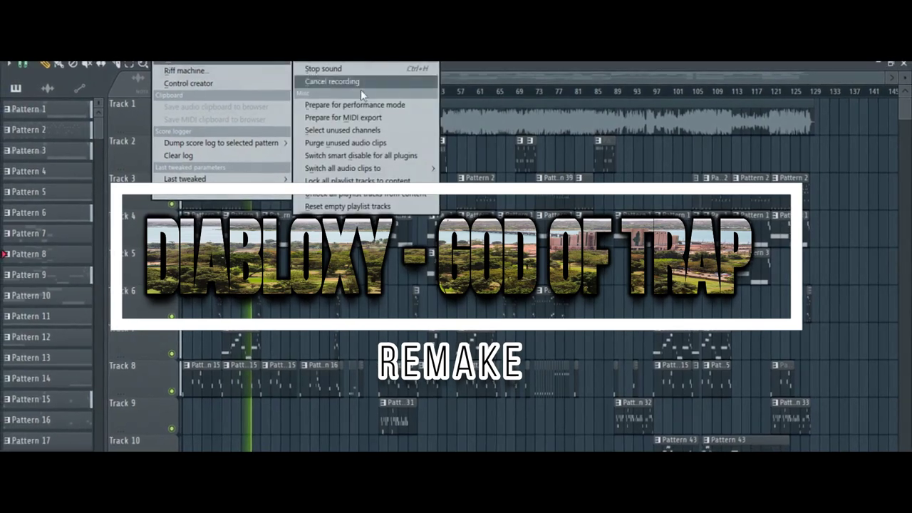
pyautogui.click(413, 151)
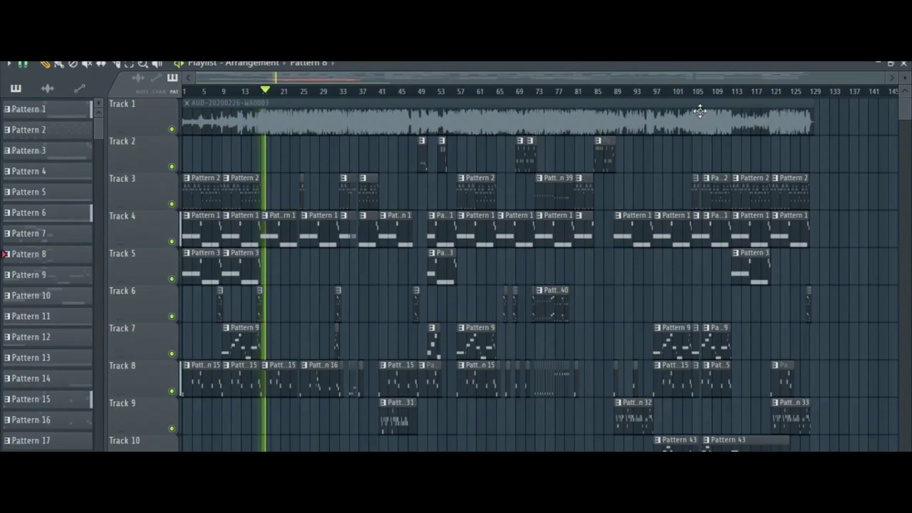
# Look through the playlist arrangement from Track 1 down to the red REC tracks and Track 45.
pyautogui.scroll(-5, 858, 140)
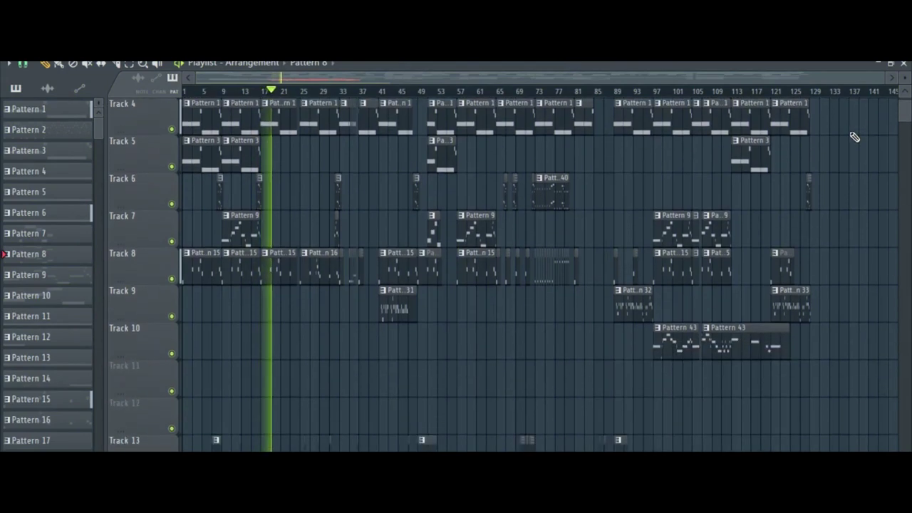
pyautogui.scroll(-5, 852, 135)
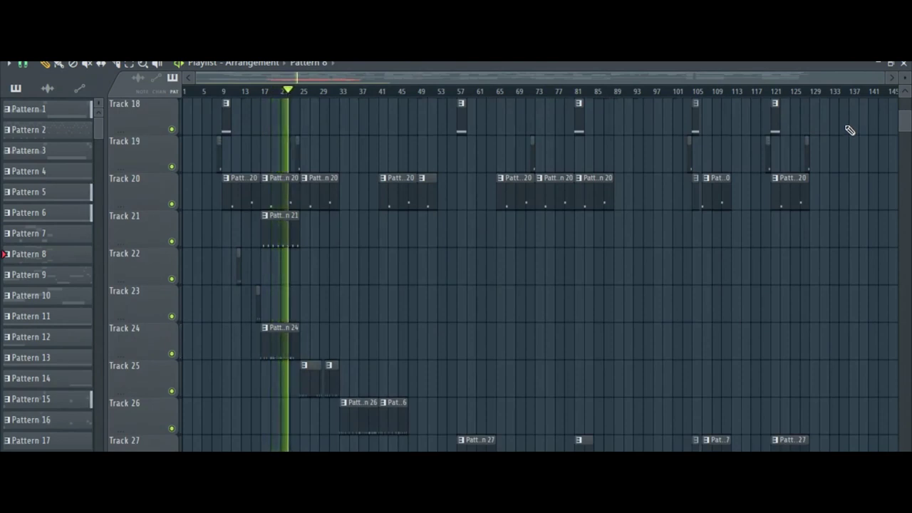
pyautogui.scroll(-4, 850, 131)
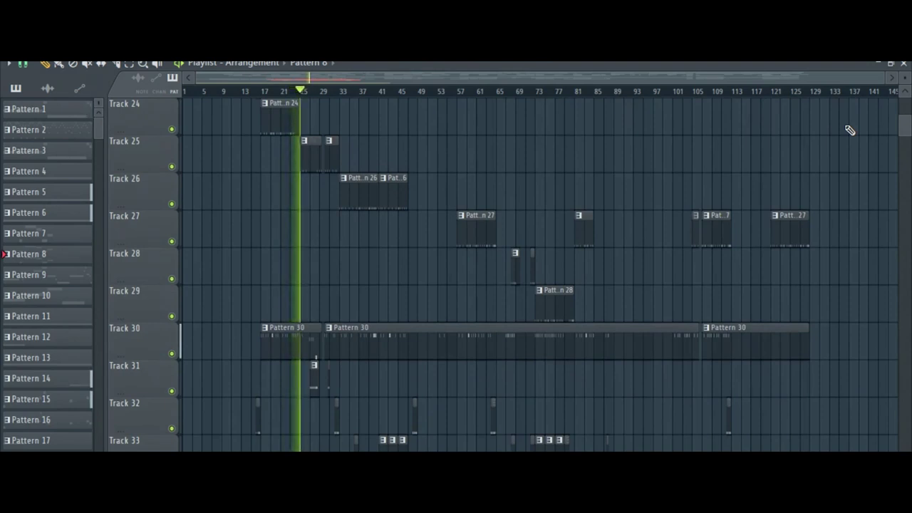
pyautogui.scroll(-6, 850, 130)
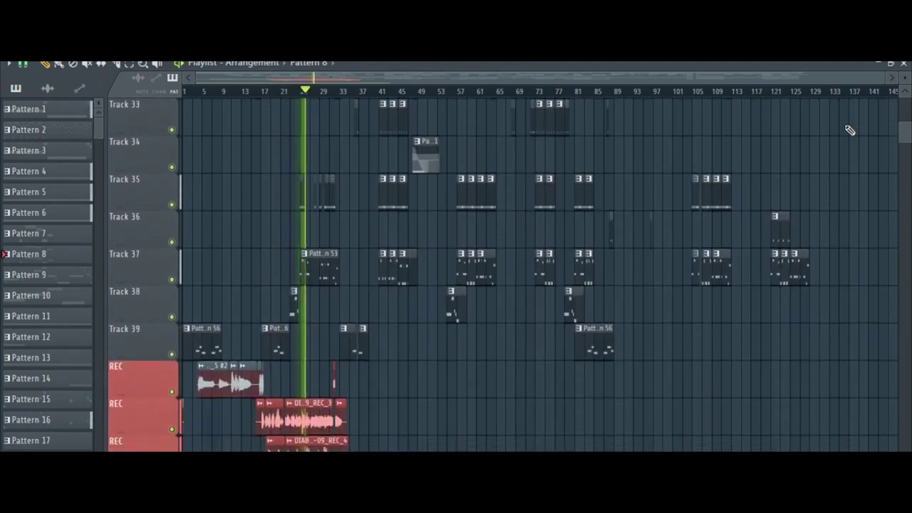
pyautogui.scroll(-3, 850, 130)
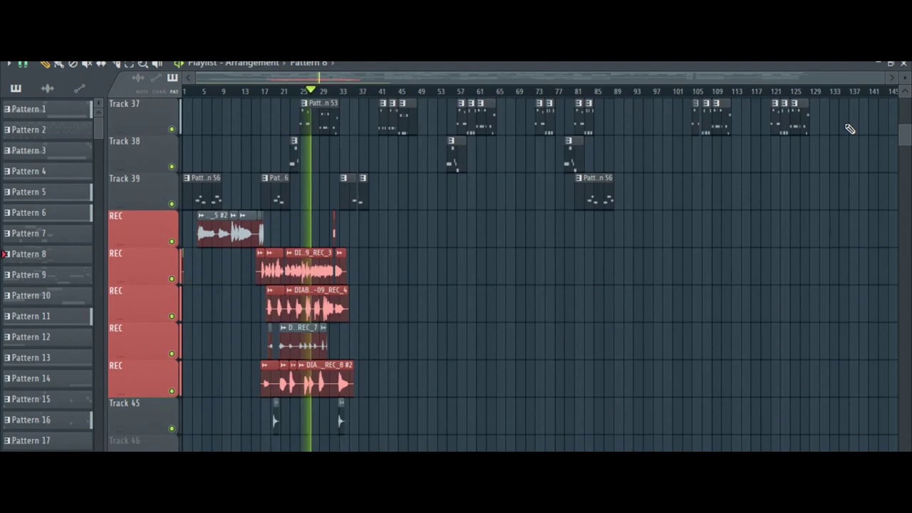
pyautogui.scroll(4, 485, 153)
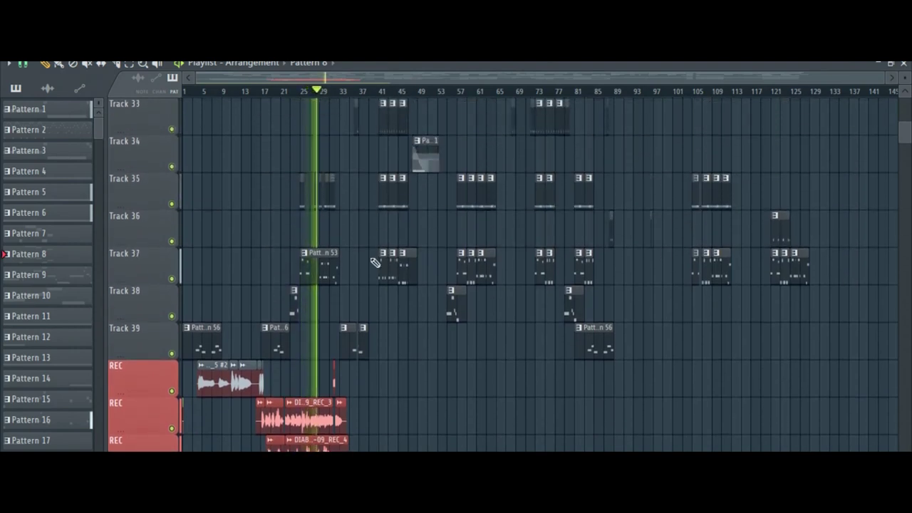
# Inspect the 808 notes of the Pattern 53 clip on Track 37, and return to the first playlist tracks.
pyautogui.doubleClick(318, 271)
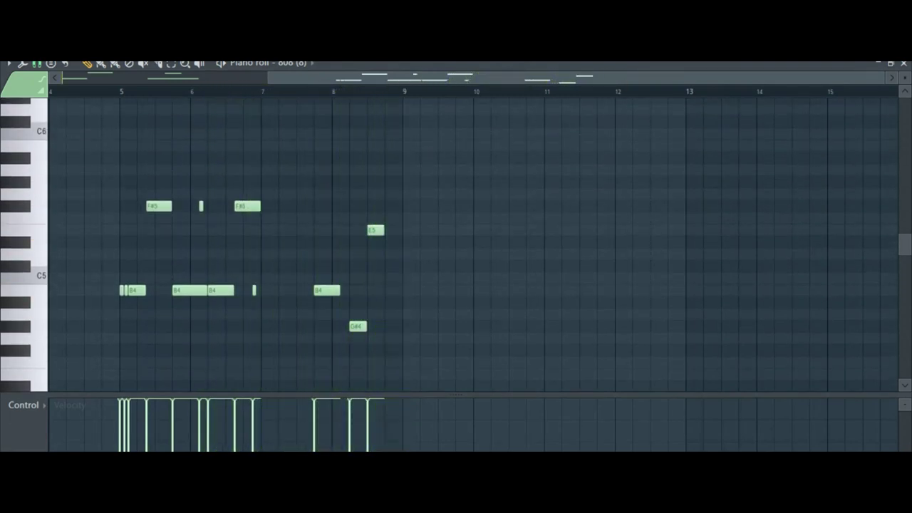
pyautogui.click(642, 57)
pyautogui.scroll(8, 521, 154)
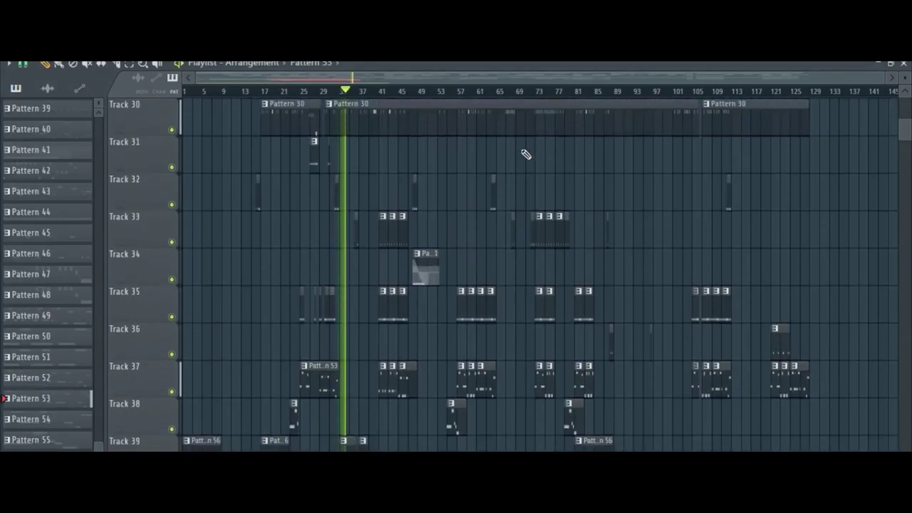
pyautogui.scroll(6, 526, 154)
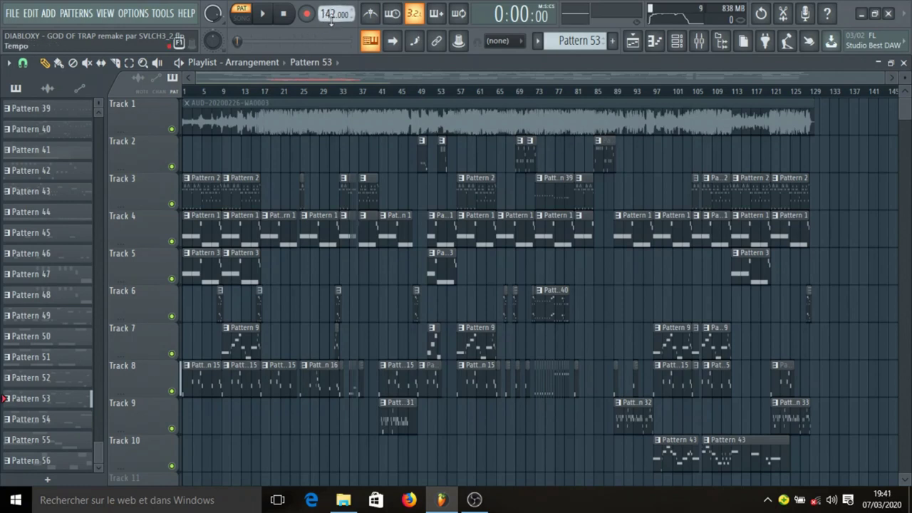
# Select Pattern 2 from Track 3 and check the preset loaded in its Nexus #2 instrument.
pyautogui.click(210, 188)
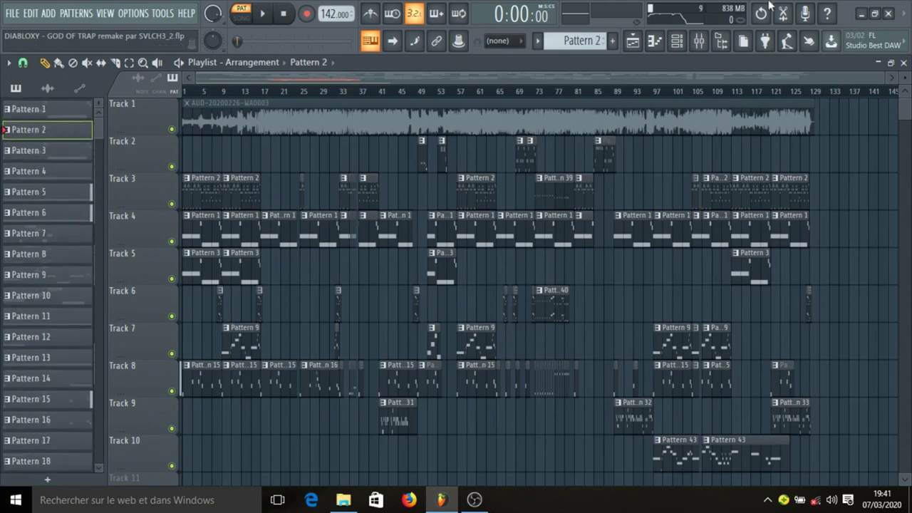
pyautogui.click(677, 41)
pyautogui.click(403, 192)
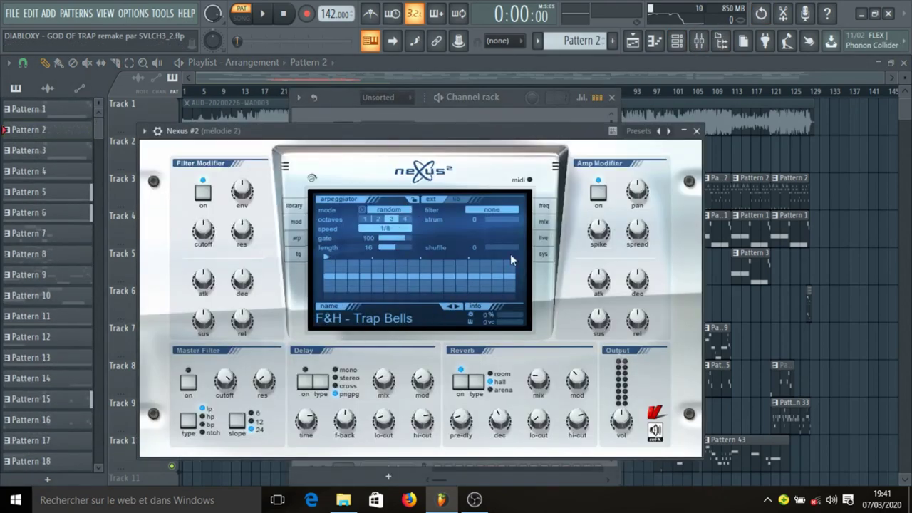
pyautogui.click(697, 131)
# View Pattern 2's Nexus #2 melody in the piano roll, play it through, and return to the playlist.
pyautogui.click(471, 196)
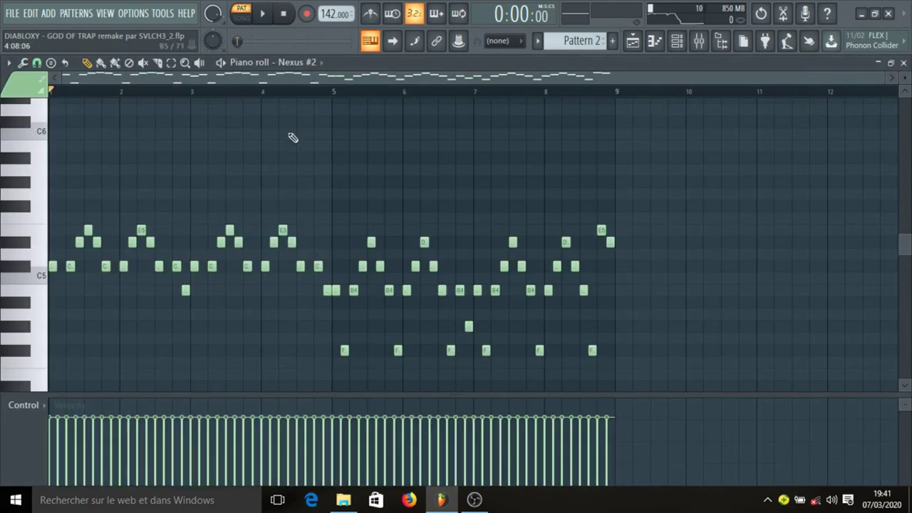
pyautogui.press('space')
pyautogui.scroll(-1, 303, 167)
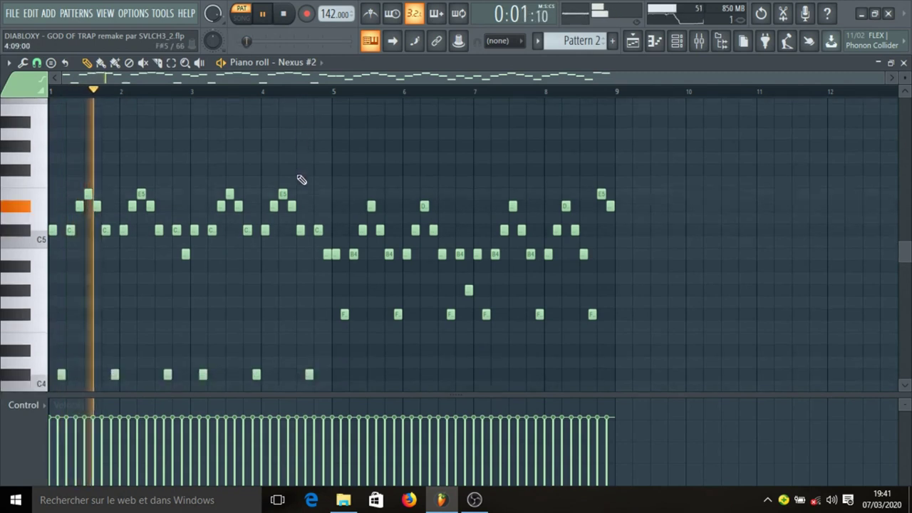
pyautogui.scroll(-2, 302, 179)
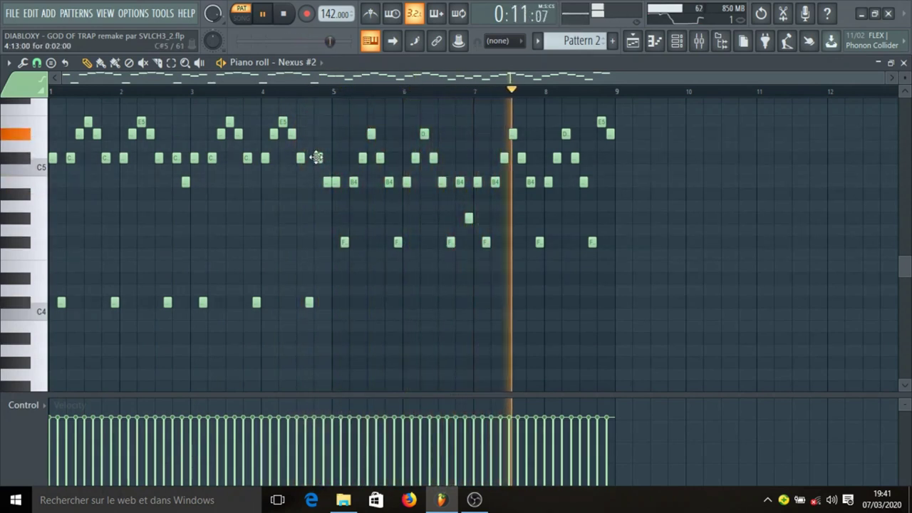
pyautogui.click(288, 15)
pyautogui.click(289, 15)
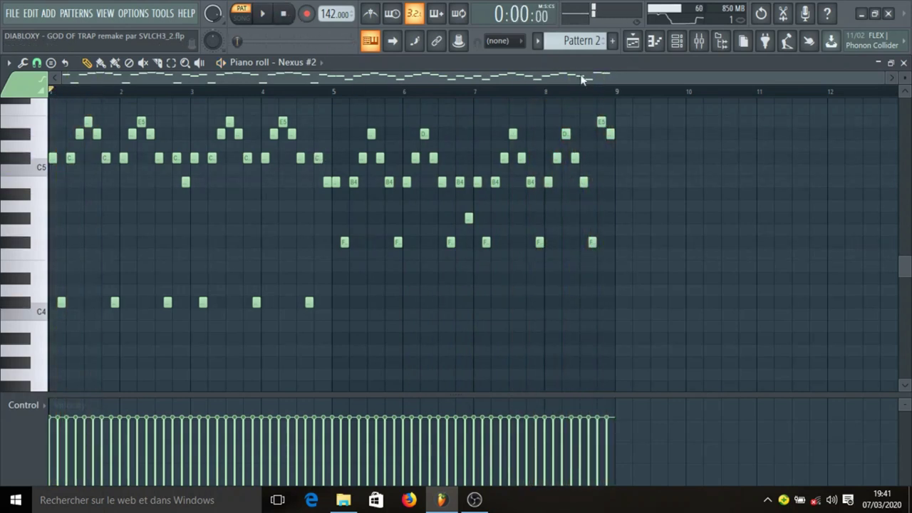
pyautogui.click(655, 45)
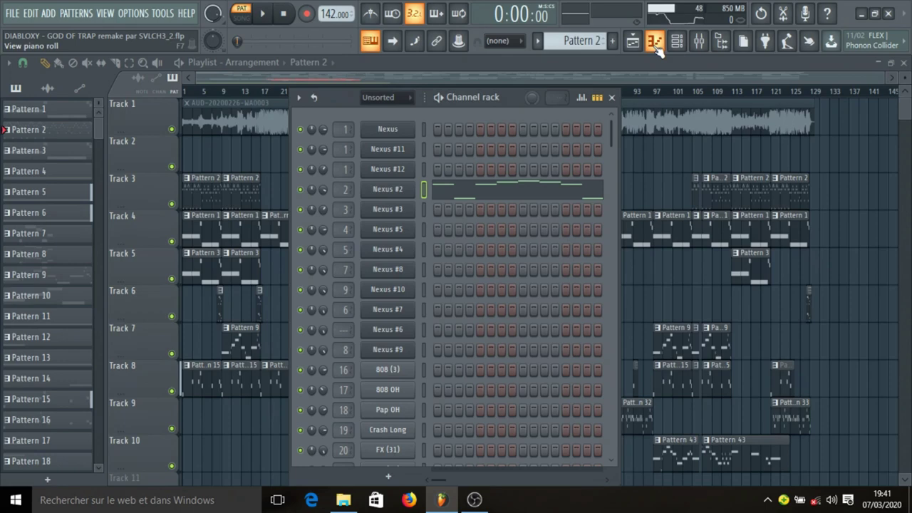
pyautogui.click(611, 97)
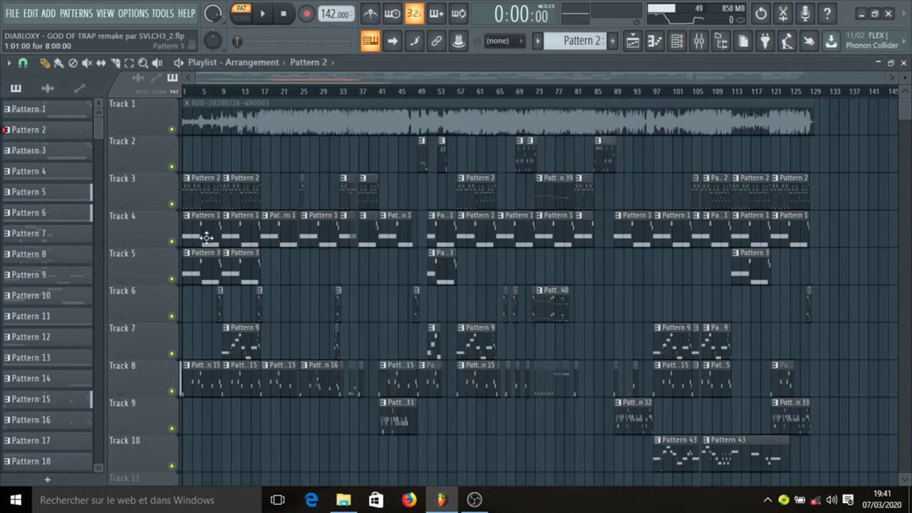
# Select Pattern 1 from Track 4 and check the preset loaded in its Nexus #3 instrument.
pyautogui.click(677, 43)
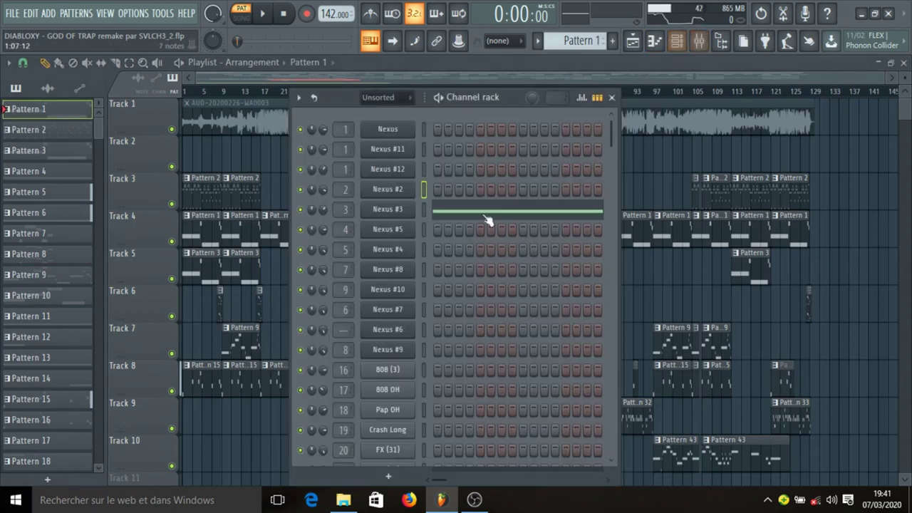
pyautogui.click(407, 212)
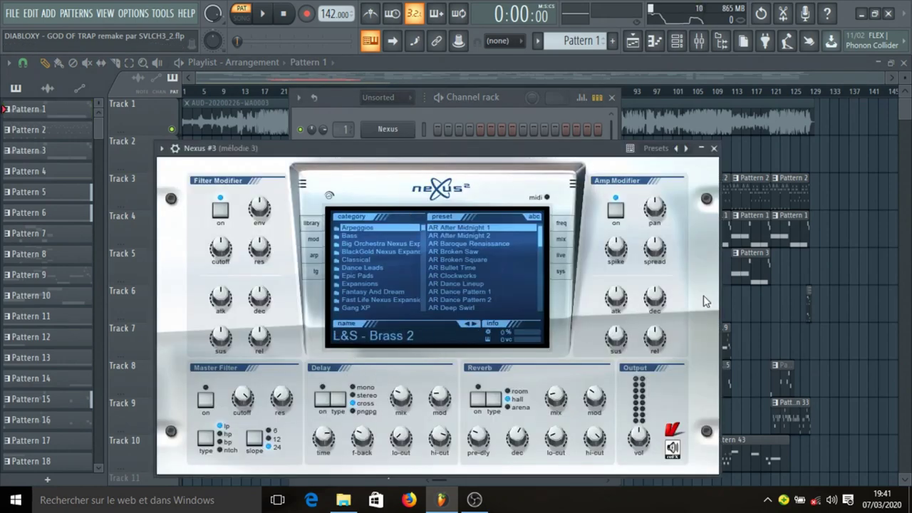
pyautogui.click(714, 150)
# View Pattern 1's Nexus #3 notes in the piano roll, play them, and return to the playlist.
pyautogui.click(458, 212)
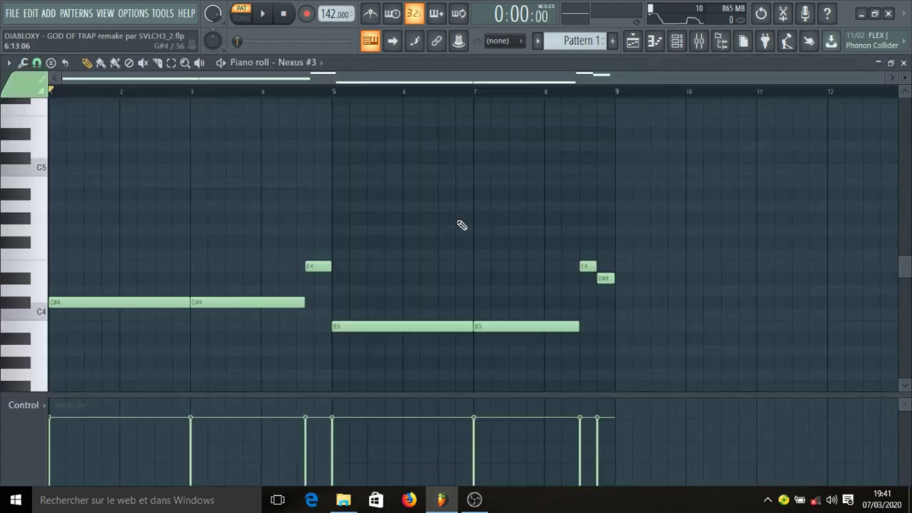
pyautogui.scroll(-2, 461, 225)
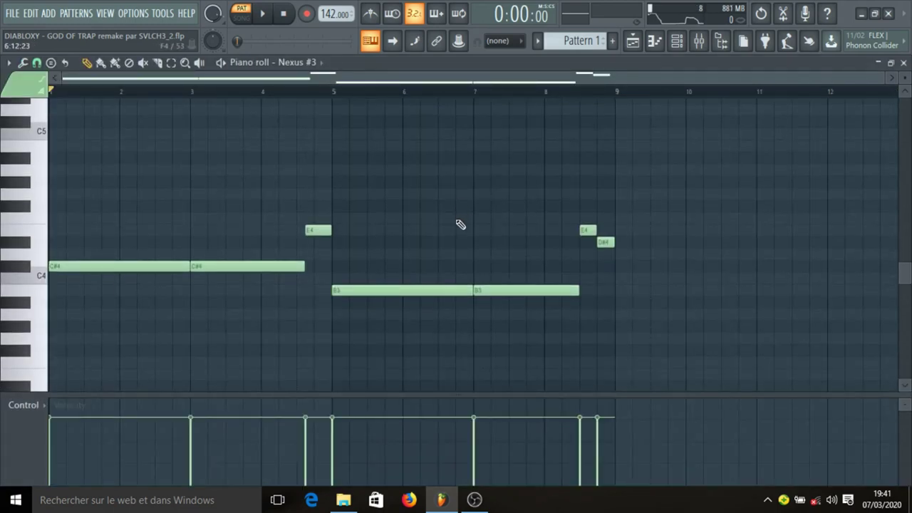
pyautogui.scroll(4, 128, 261)
pyautogui.scroll(-2, 136, 299)
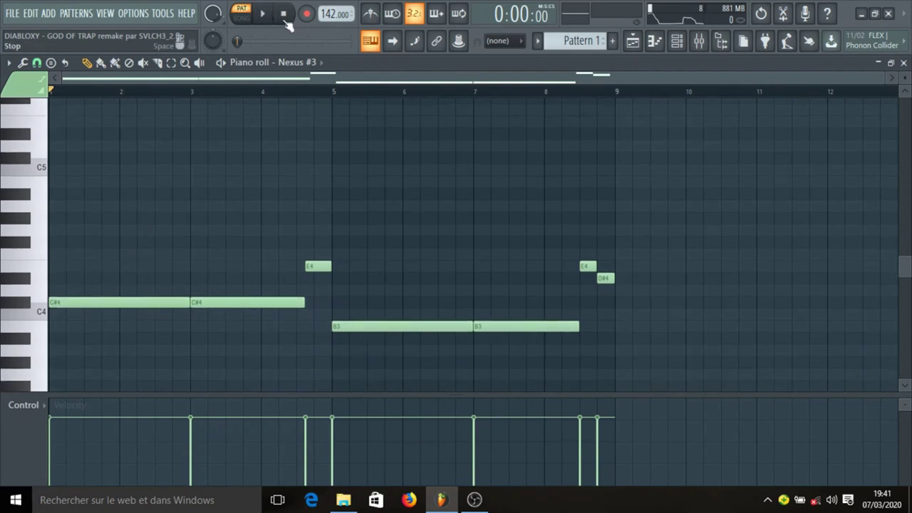
pyautogui.click(268, 14)
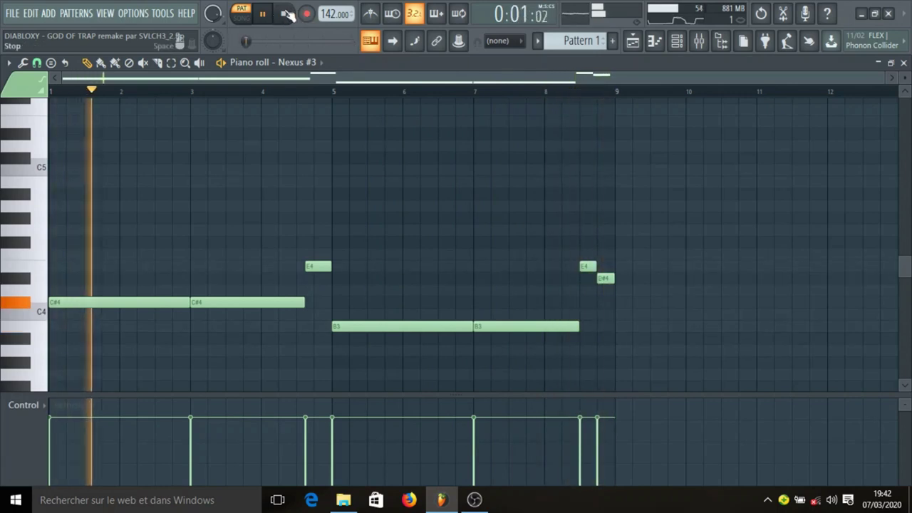
pyautogui.press('space')
pyautogui.click(640, 46)
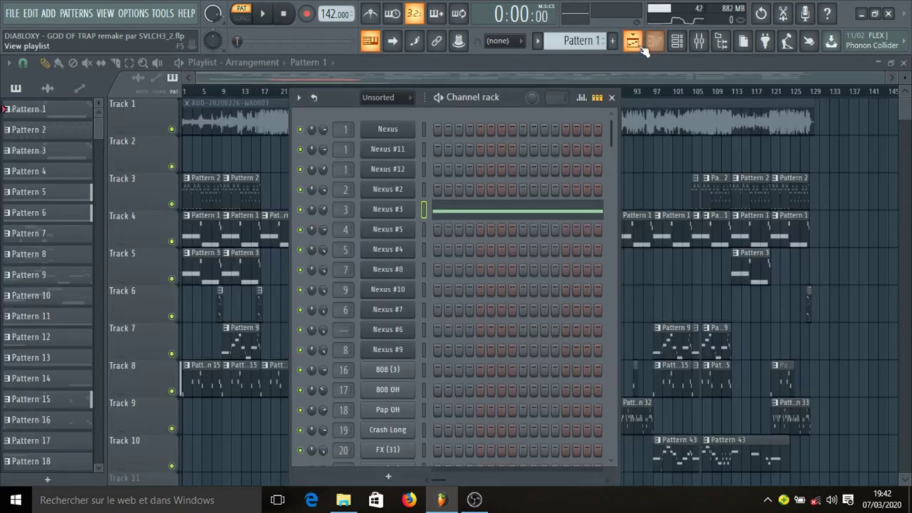
pyautogui.click(612, 97)
# Select Pattern 3 from Track 5 and check the preset loaded in its Nexus instrument.
pyautogui.scroll(-2, 245, 186)
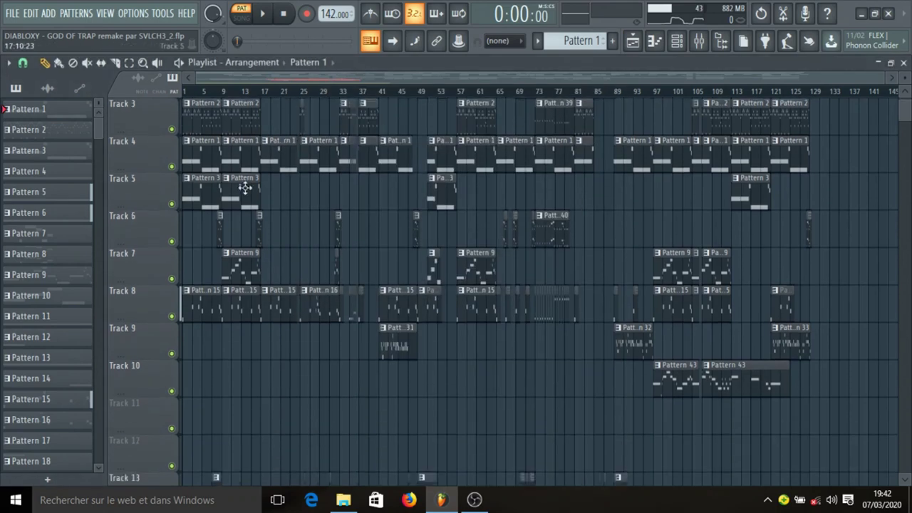
pyautogui.click(677, 40)
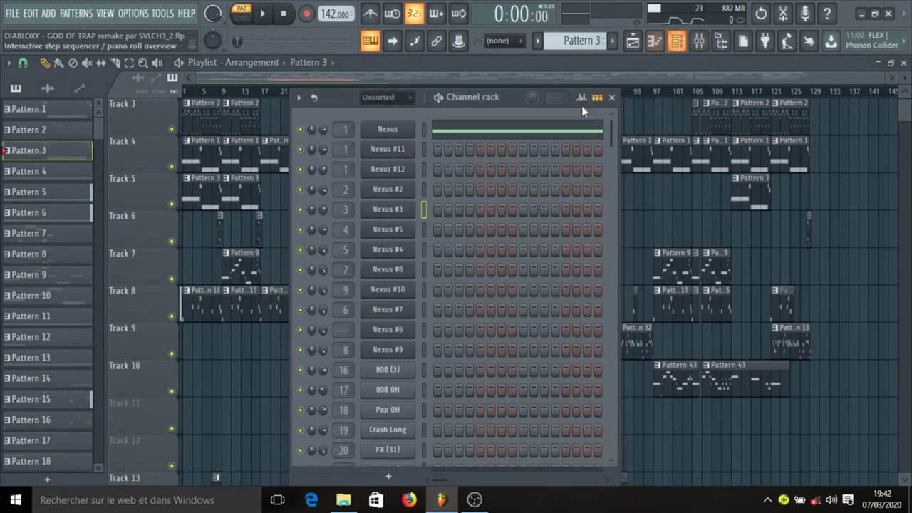
pyautogui.click(403, 133)
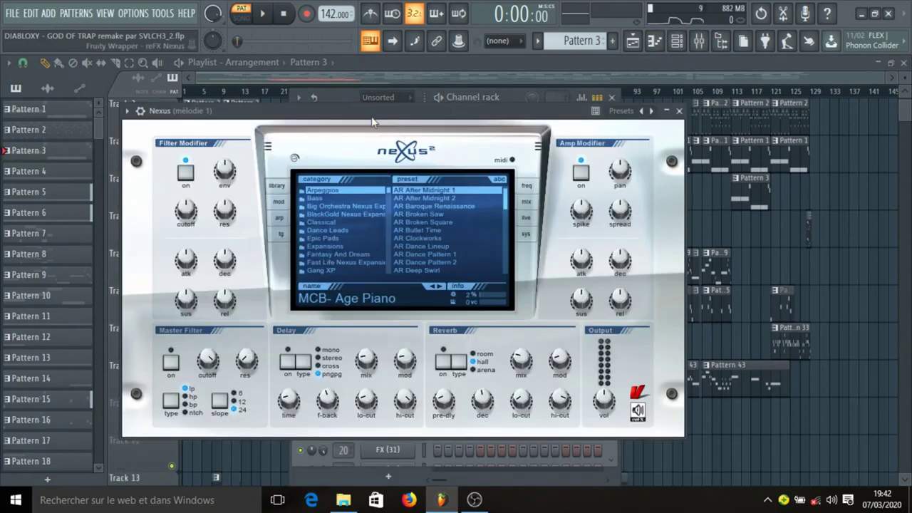
pyautogui.moveTo(372, 123); pyautogui.dragTo(585, 105)
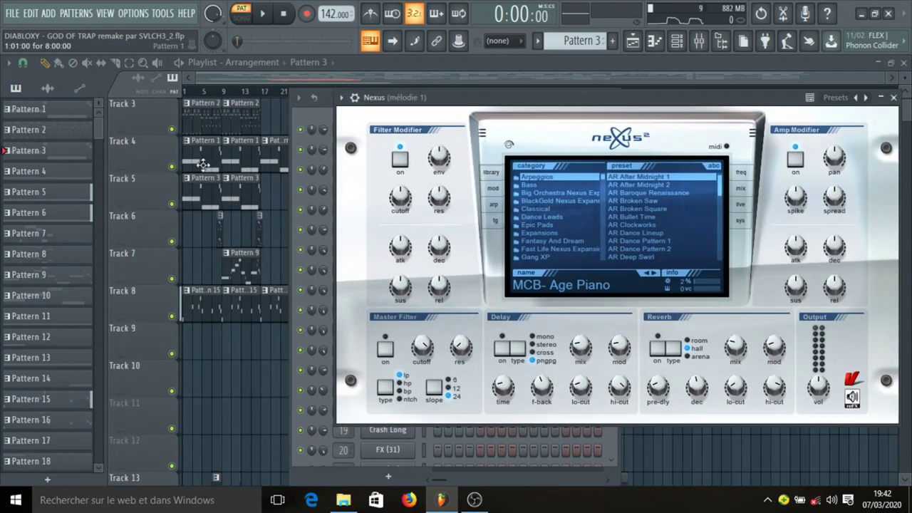
pyautogui.moveTo(583, 111); pyautogui.dragTo(522, 95)
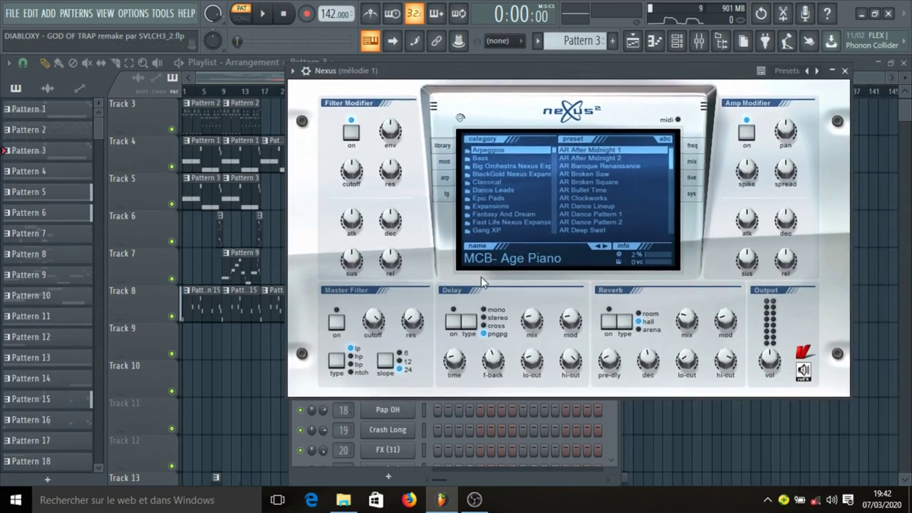
pyautogui.click(845, 71)
# View Pattern 3's low Nexus notes in the piano roll, play them through, and stop playback.
pyautogui.click(473, 132)
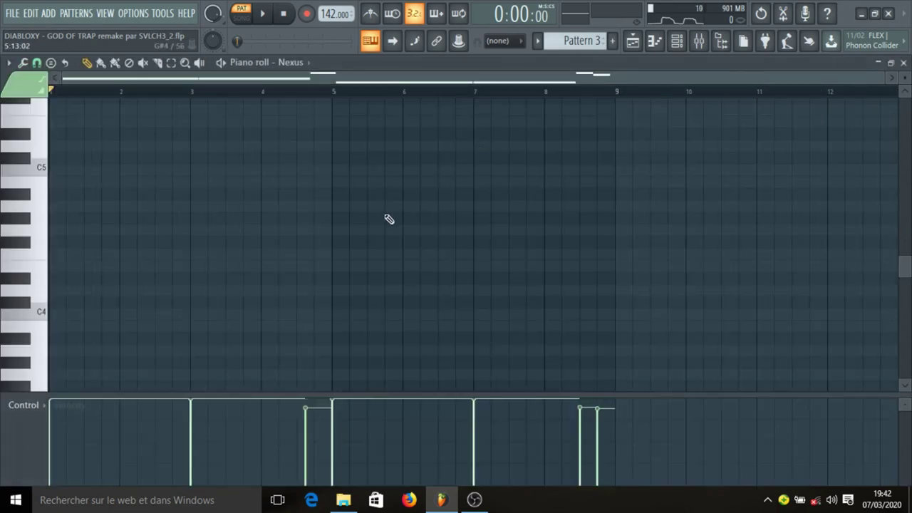
pyautogui.scroll(1, 390, 219)
pyautogui.scroll(-9, 399, 223)
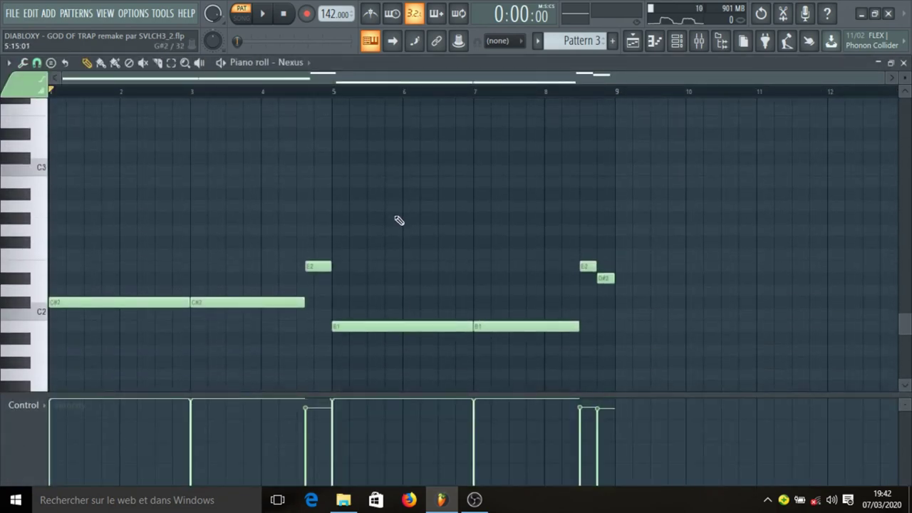
pyautogui.scroll(-1, 361, 142)
pyautogui.press('space')
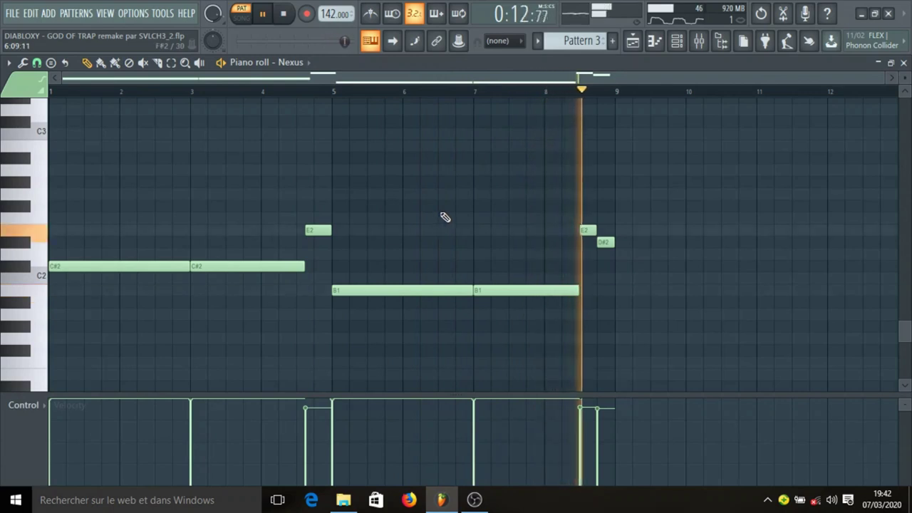
pyautogui.click(284, 16)
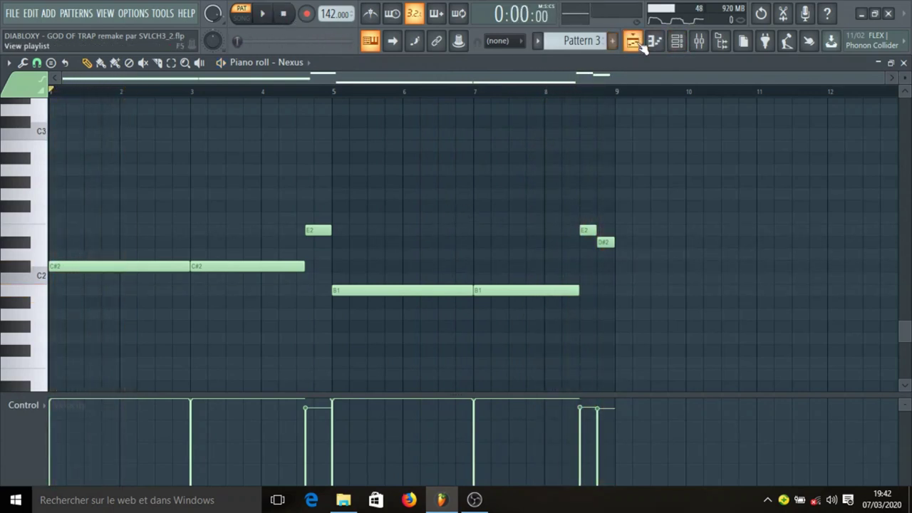
# Return to the playlist, select Pattern 8 from Track 6 and check the preset loaded in its Nexus #5 instrument.
pyautogui.click(632, 41)
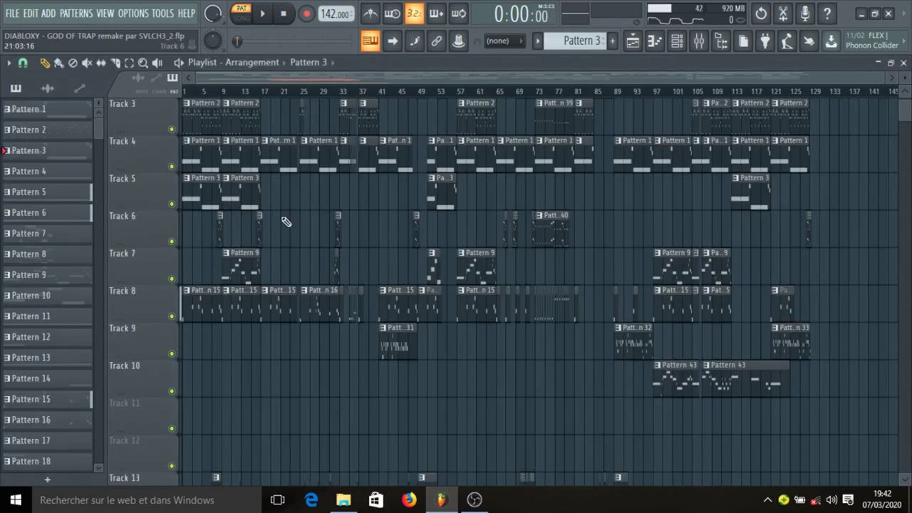
pyautogui.click(219, 227)
pyautogui.click(676, 42)
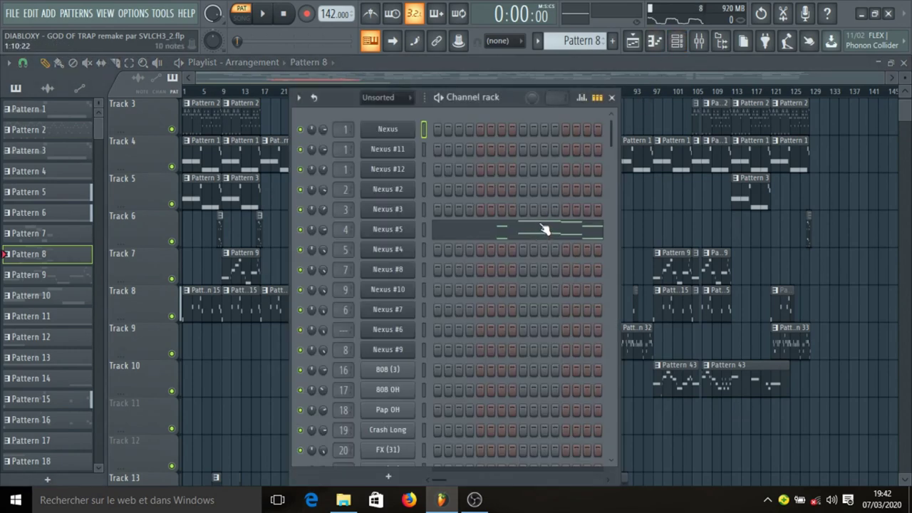
pyautogui.click(399, 235)
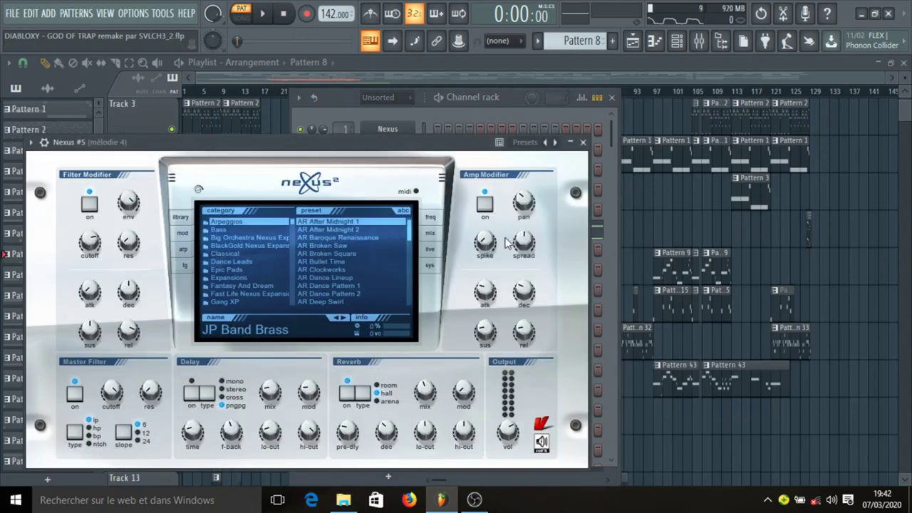
pyautogui.click(583, 142)
# View Pattern 8's Nexus #5 notes in the piano roll, play them, and return to the playlist.
pyautogui.click(478, 232)
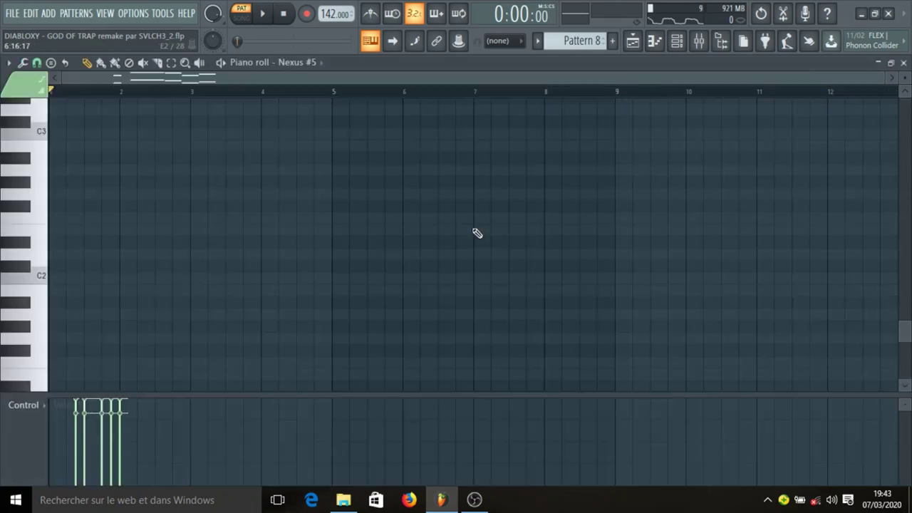
pyautogui.scroll(10, 293, 201)
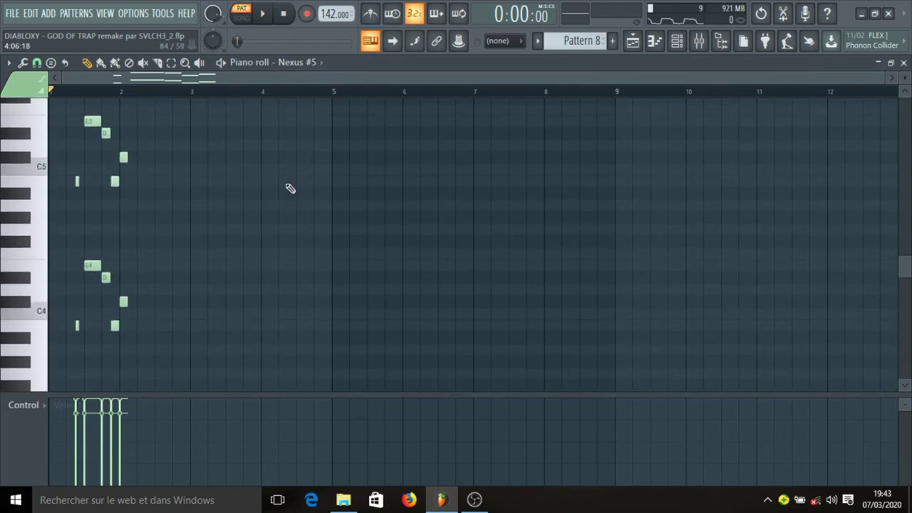
pyautogui.click(262, 14)
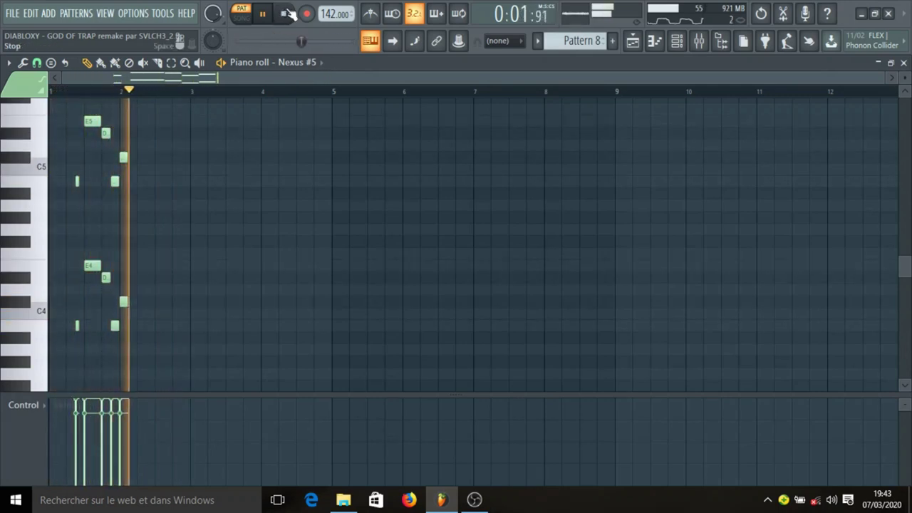
pyautogui.click(287, 13)
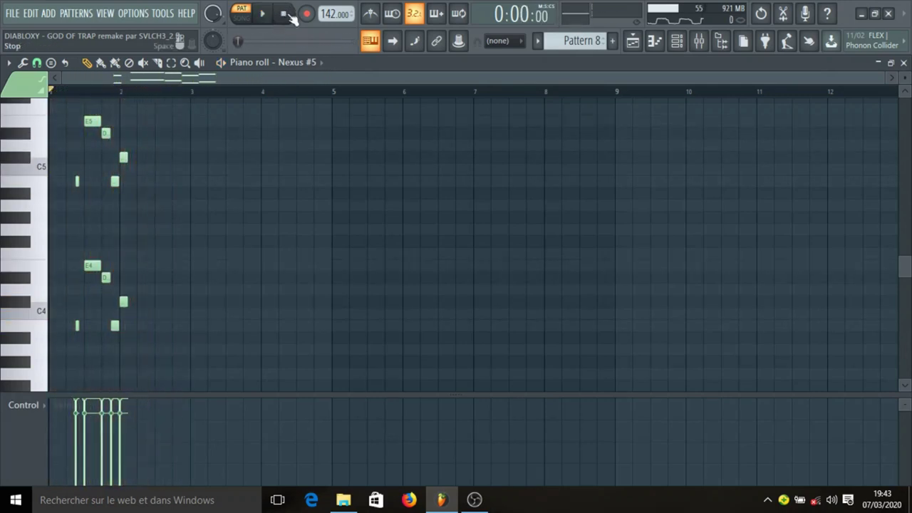
pyautogui.click(634, 42)
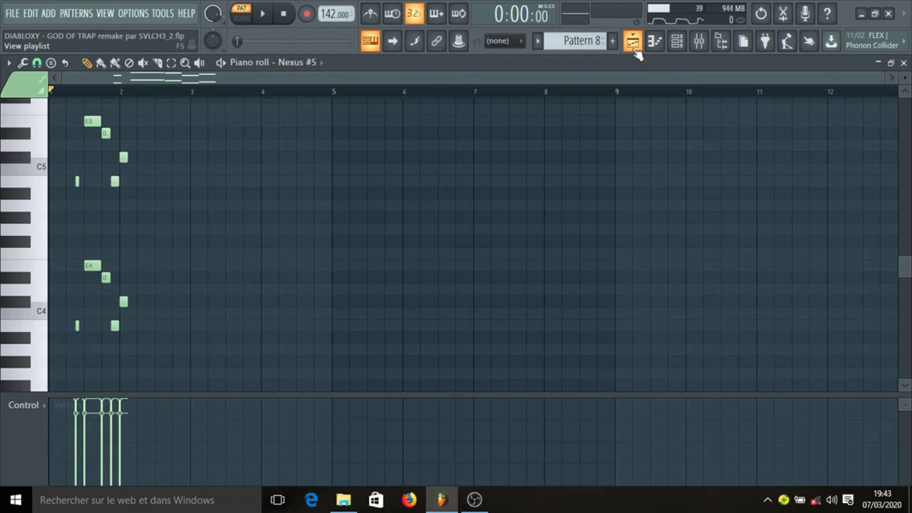
pyautogui.click(634, 42)
# Select Pattern 9 from Track 7 and check the preset loaded in its Nexus #4 instrument.
pyautogui.scroll(-2, 373, 209)
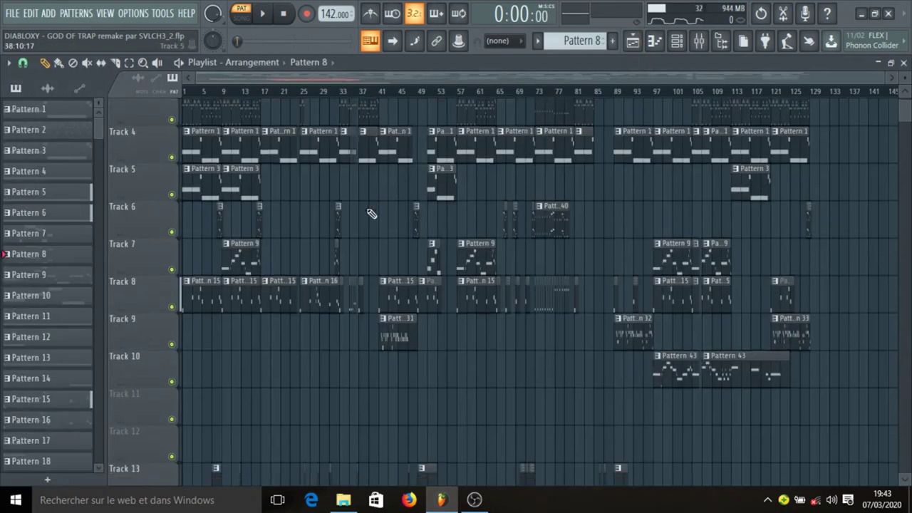
pyautogui.click(238, 190)
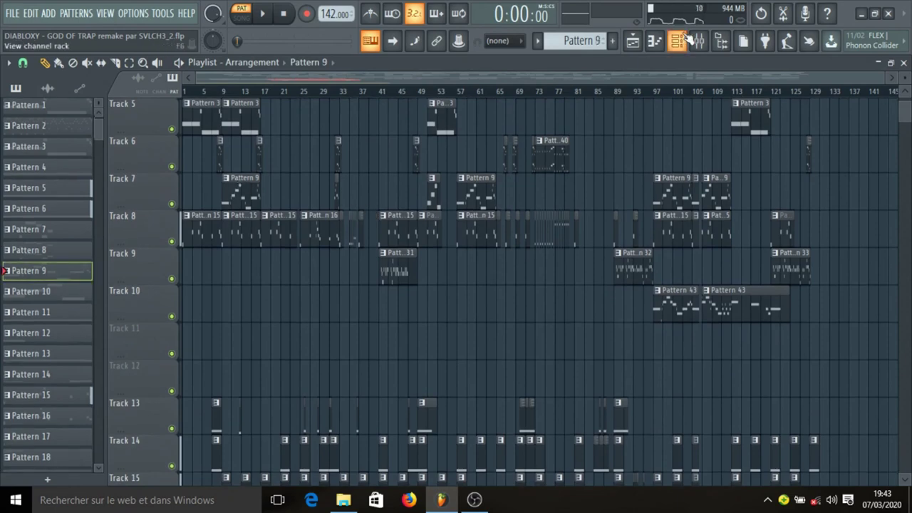
pyautogui.click(678, 41)
pyautogui.click(403, 250)
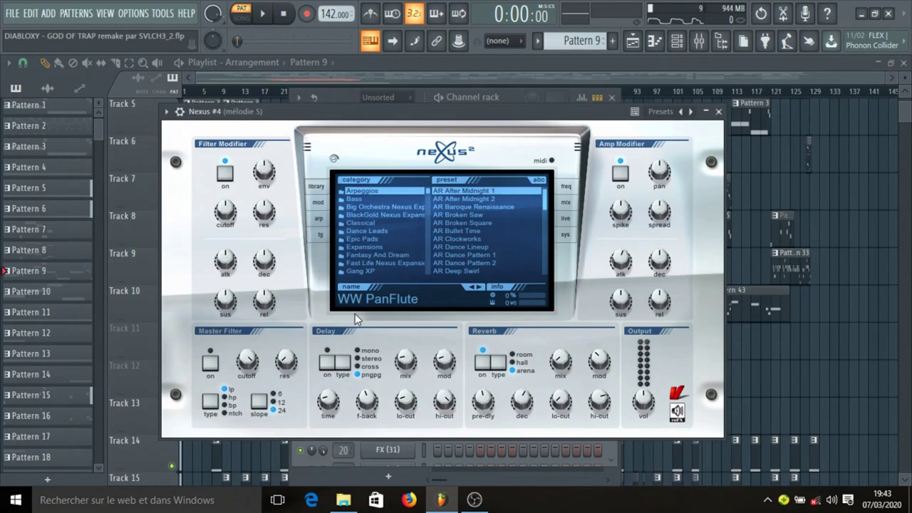
pyautogui.click(720, 112)
# View Pattern 9's Nexus #4 notes in the piano roll, play them through, and stop playback.
pyautogui.click(501, 256)
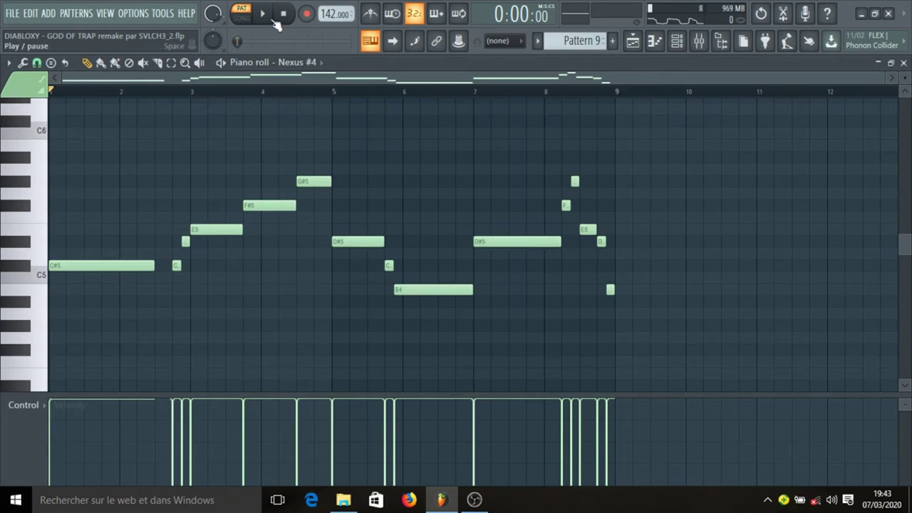
pyautogui.click(274, 22)
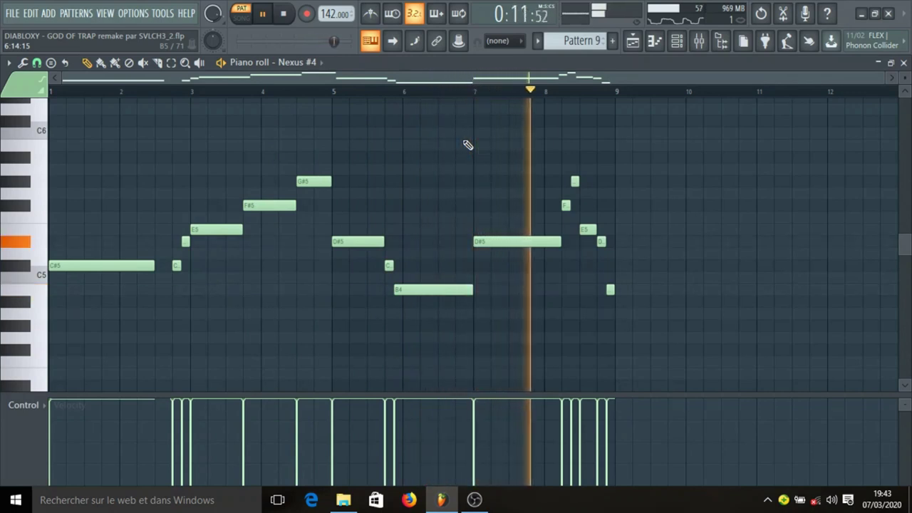
pyautogui.click(284, 14)
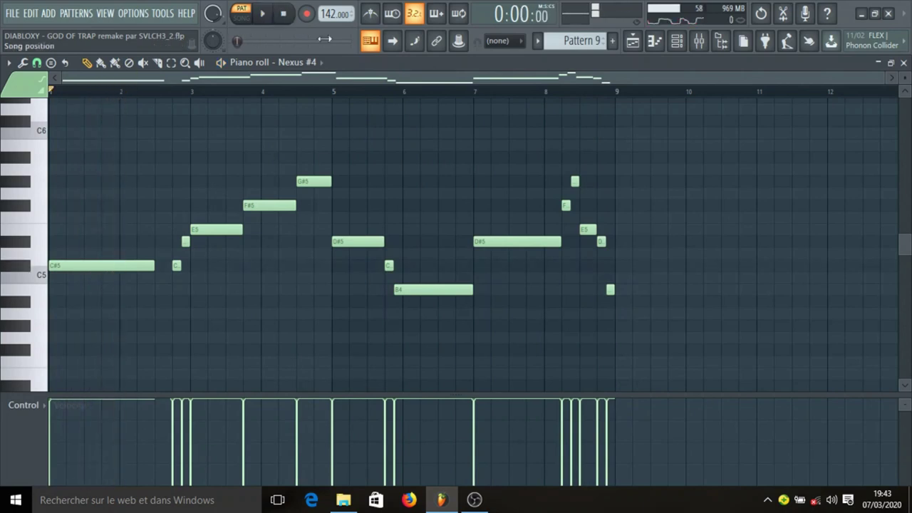
# Show the mixer and briefly play Pattern 9 to see its signal on the mélodie 5 track.
pyautogui.click(699, 41)
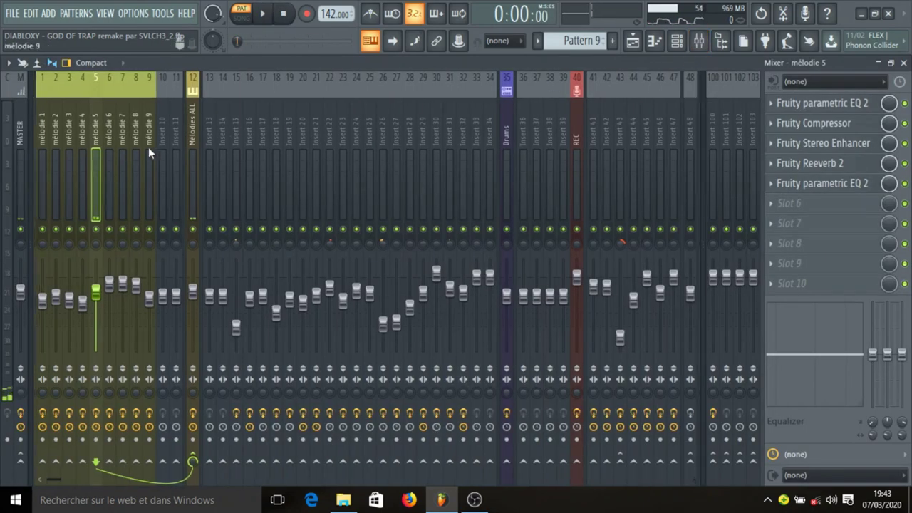
pyautogui.click(263, 14)
pyautogui.click(285, 14)
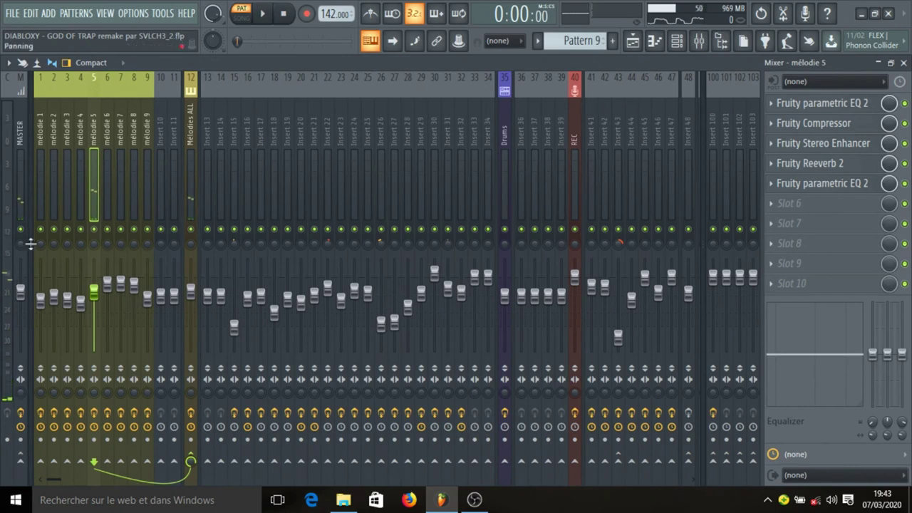
# Examine the first Fruity Parametric EQ 2 curve on mélodie 5 while playing the pattern briefly, then close it.
pyautogui.click(839, 107)
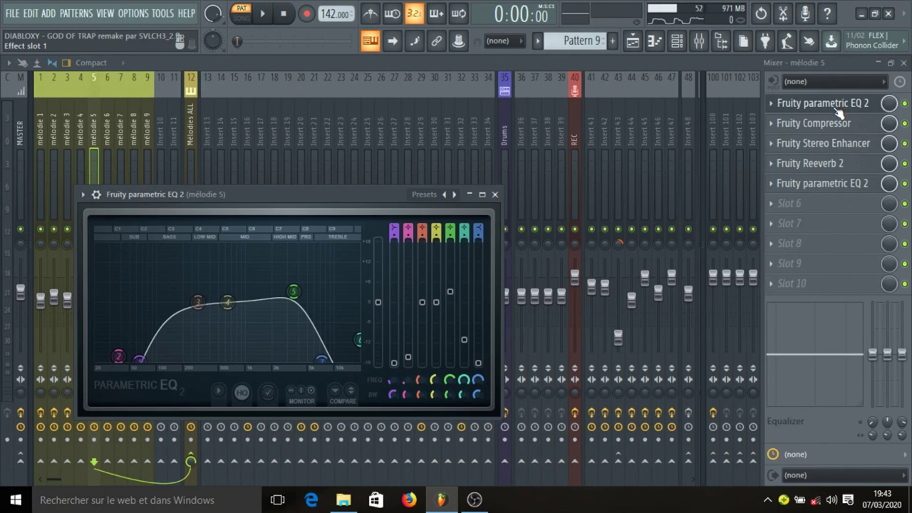
pyautogui.press('space')
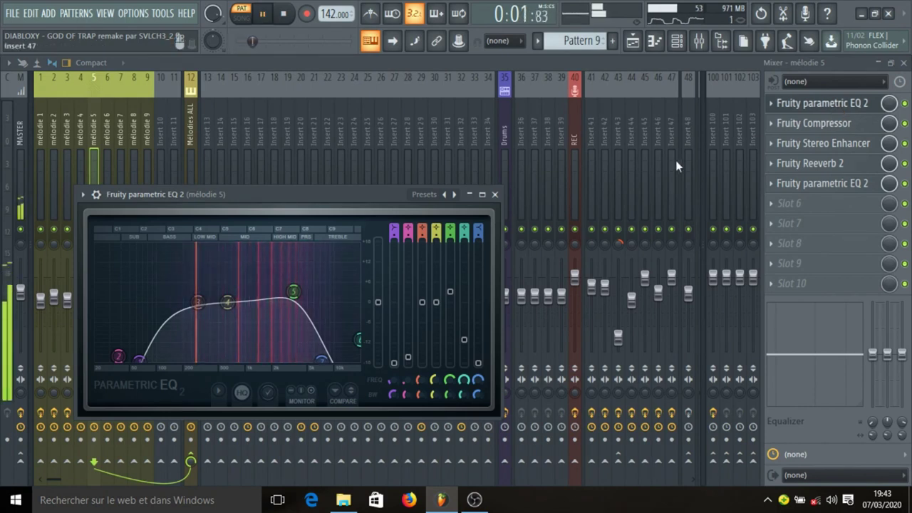
pyautogui.press('space')
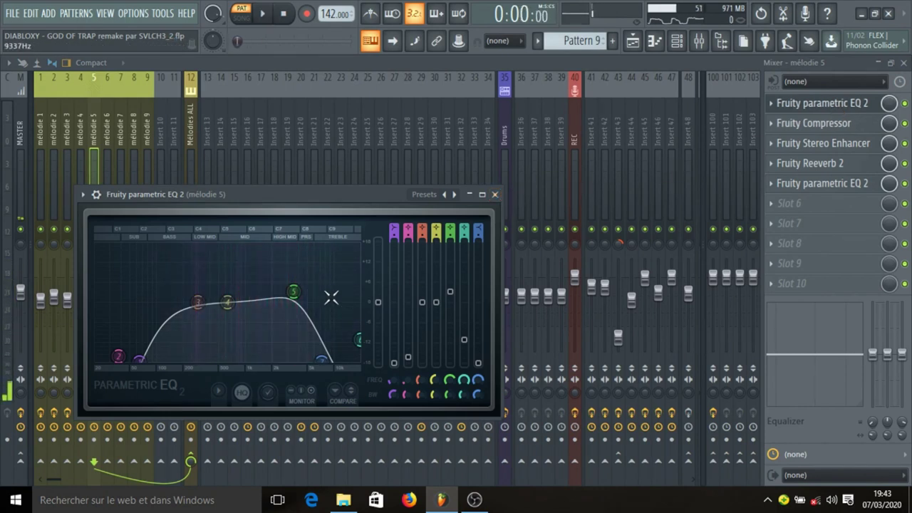
pyautogui.click(496, 196)
# Review the Fruity Compressor and Fruity Stereo Enhancer settings on mélodie 5, closing each plugin after viewing.
pyautogui.click(820, 126)
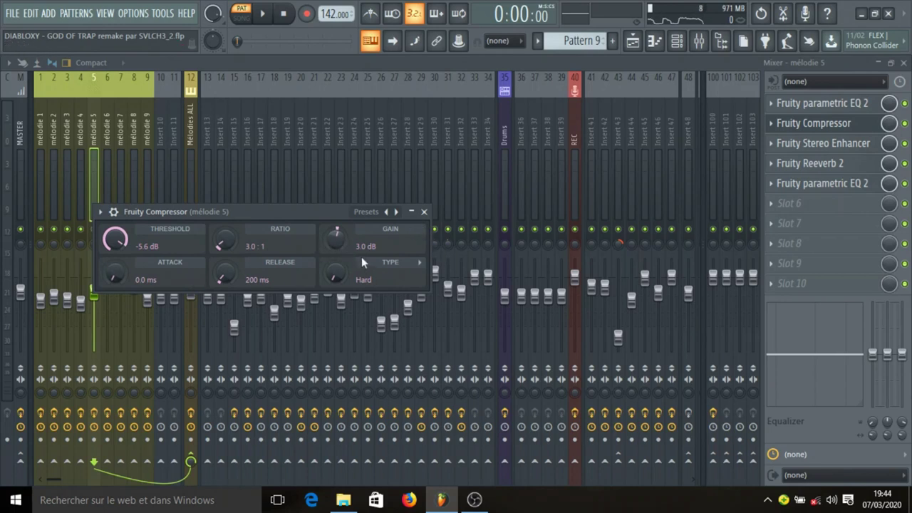
pyautogui.click(424, 211)
pyautogui.click(834, 145)
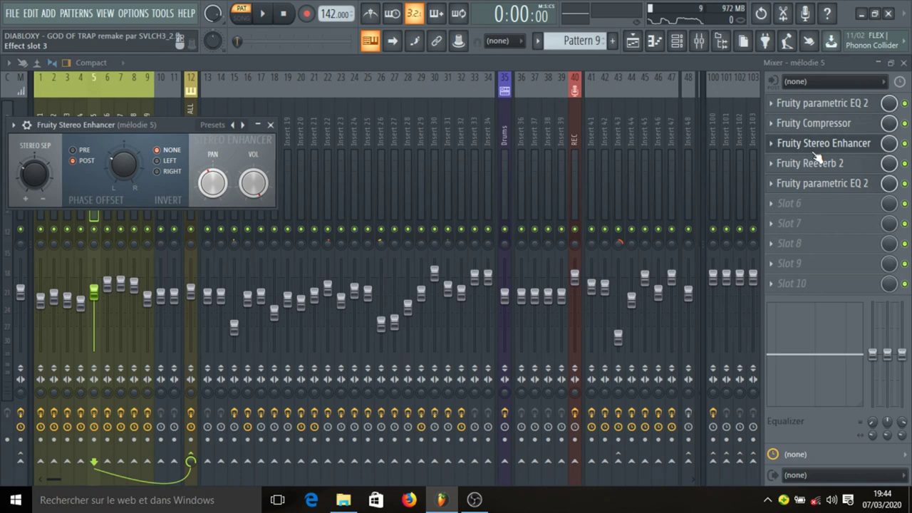
pyautogui.rightClick(244, 128)
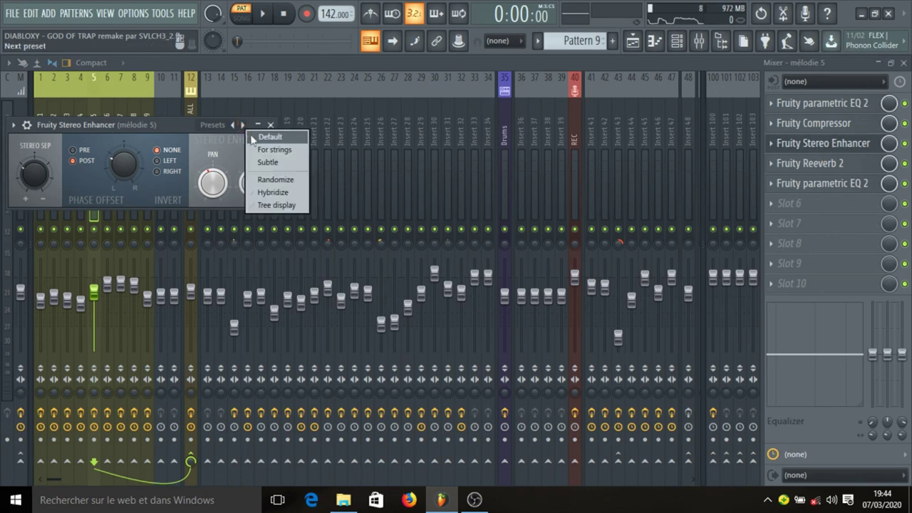
pyautogui.click(178, 119)
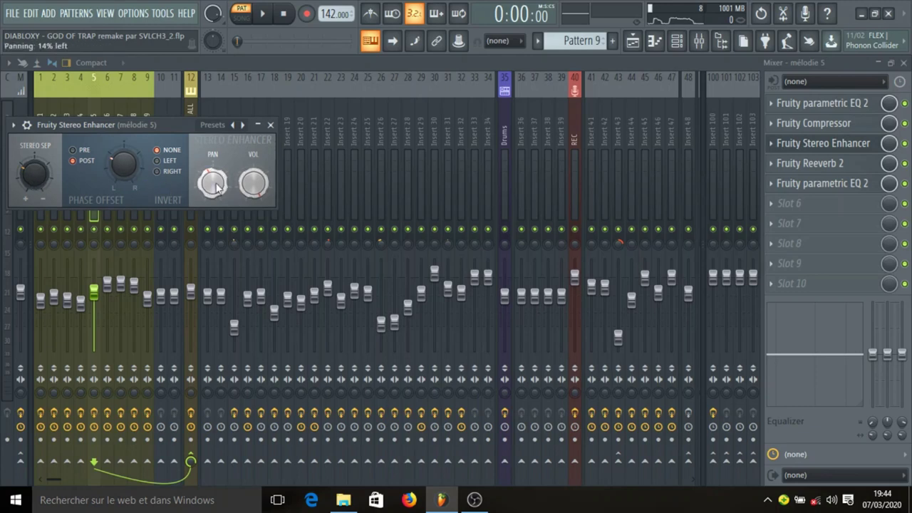
pyautogui.click(270, 125)
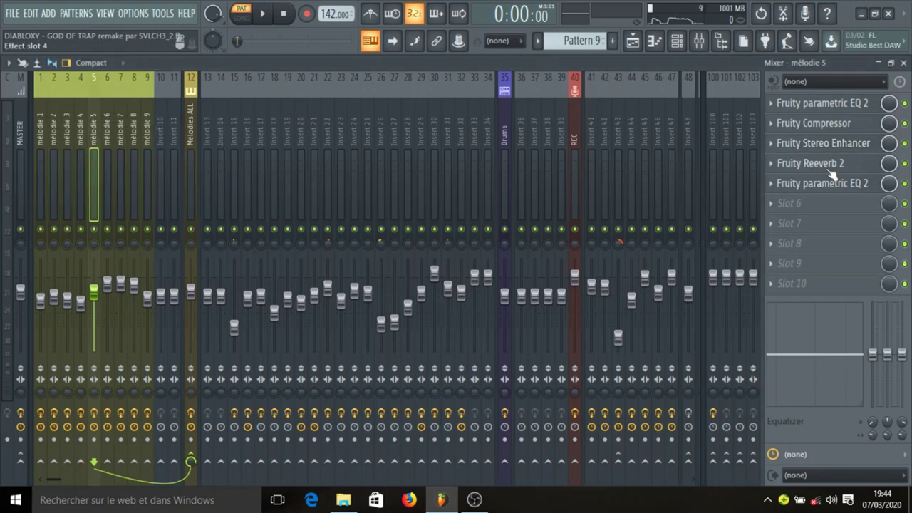
# Review the Fruity Reeverb 2 settings and the second Fruity Parametric EQ 2 curve on mélodie 5.
pyautogui.click(830, 171)
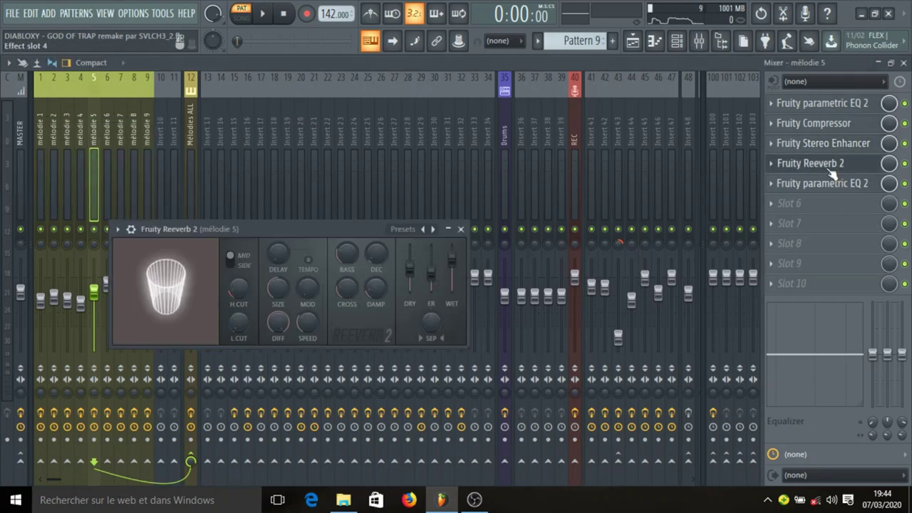
pyautogui.click(462, 231)
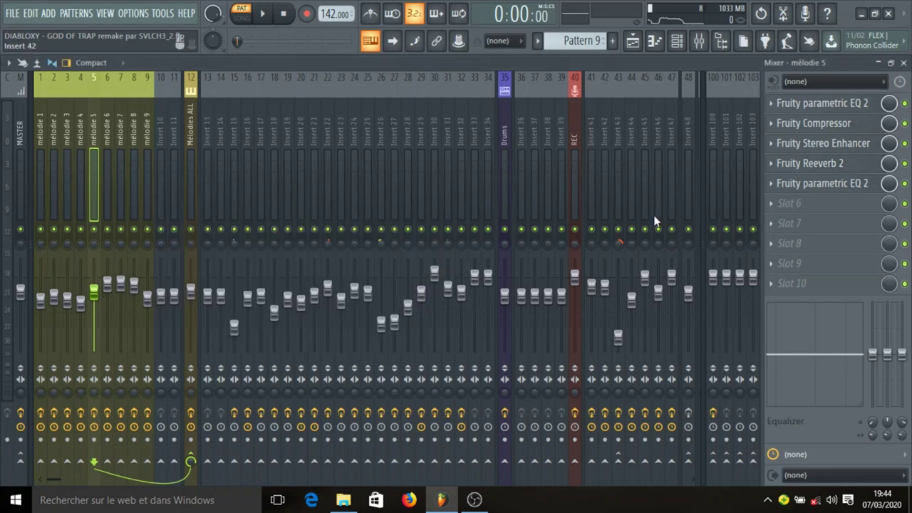
pyautogui.click(860, 187)
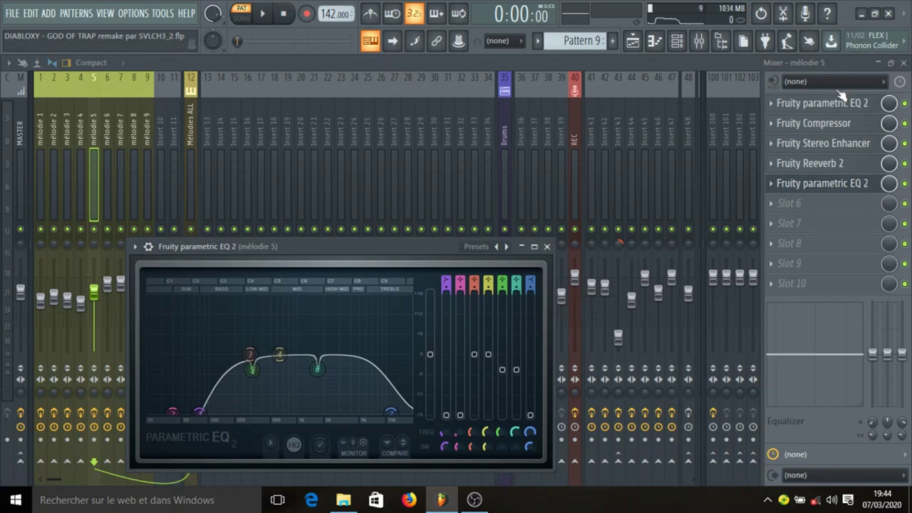
pyautogui.click(655, 59)
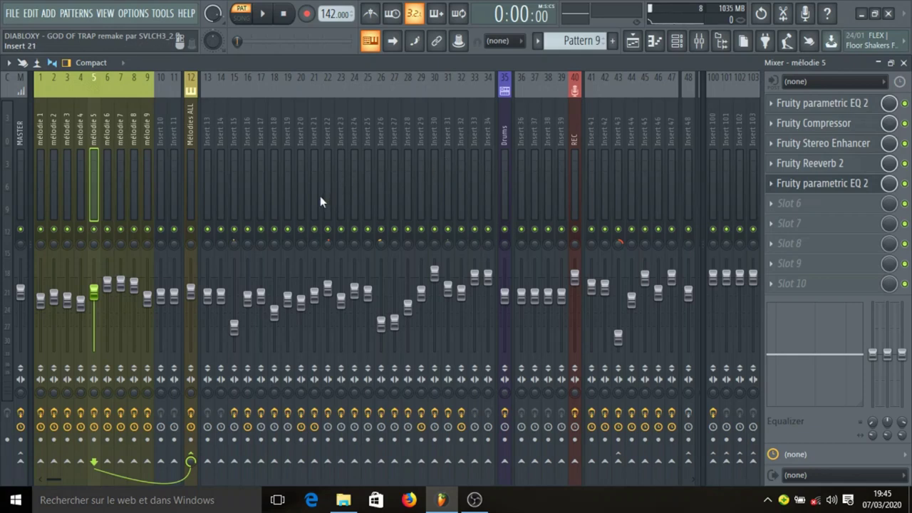
# Go through the individual mélodie mixer tracks and examine the effect chain on each one.
pyautogui.click(117, 177)
pyautogui.click(63, 167)
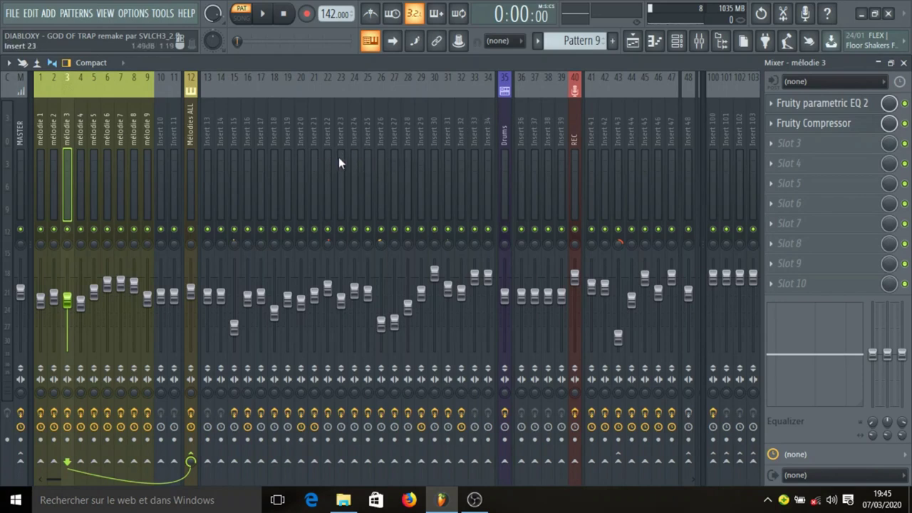
pyautogui.click(42, 168)
pyautogui.click(47, 171)
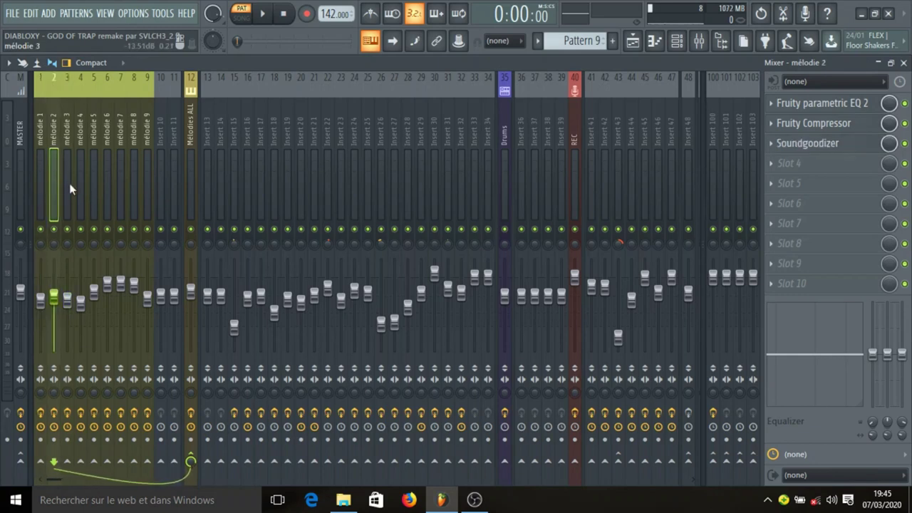
pyautogui.click(72, 177)
pyautogui.click(82, 177)
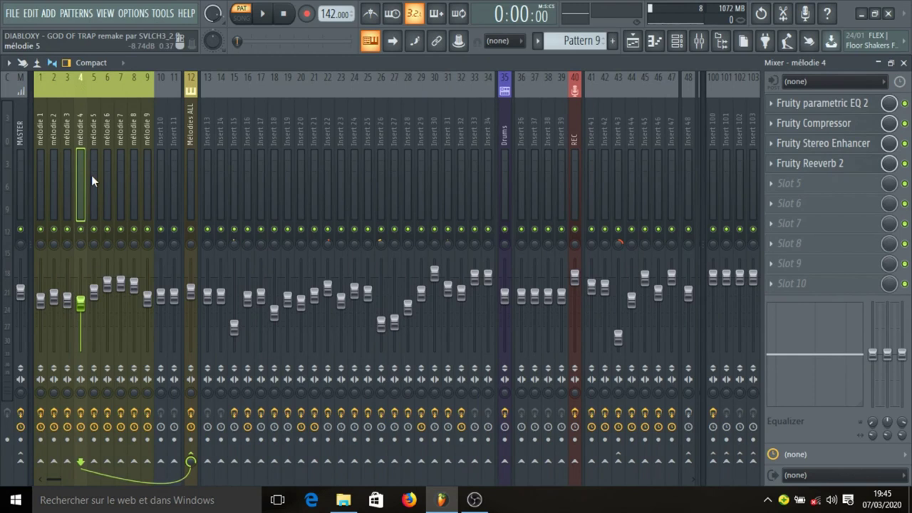
pyautogui.click(93, 174)
pyautogui.click(108, 168)
pyautogui.click(120, 170)
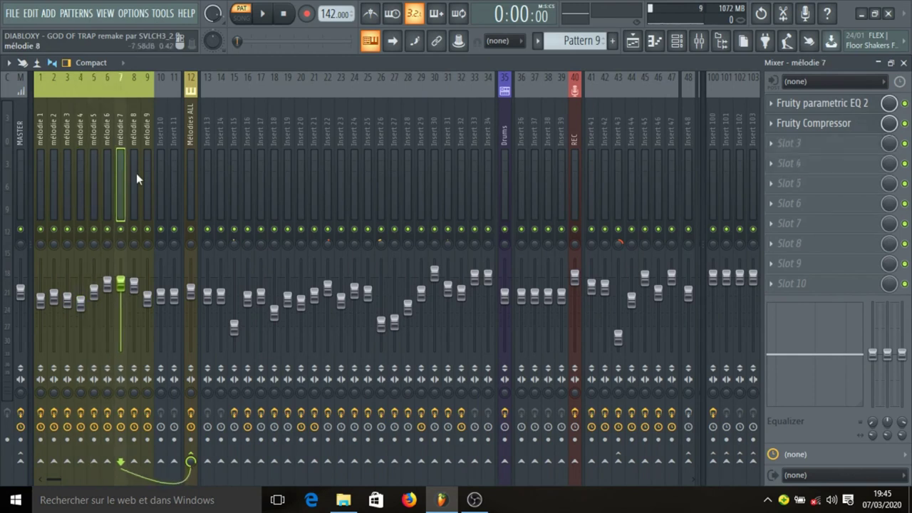
pyautogui.click(133, 173)
# Examine the effect chains on several numbered insert tracks, including Insert 20 and Insert 28, and return to mélodie 1.
pyautogui.click(159, 175)
pyautogui.click(220, 171)
pyautogui.click(301, 163)
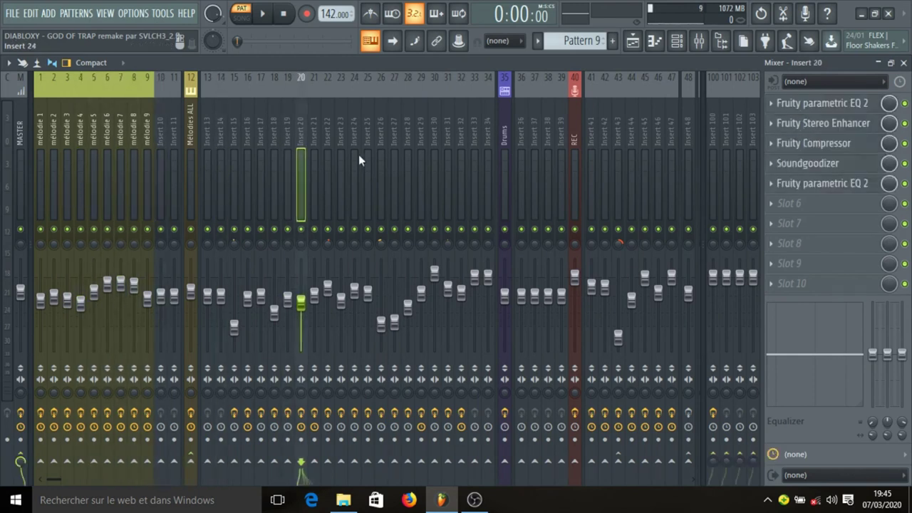
pyautogui.click(354, 156)
pyautogui.click(418, 153)
pyautogui.click(292, 156)
pyautogui.click(367, 155)
pyautogui.click(408, 153)
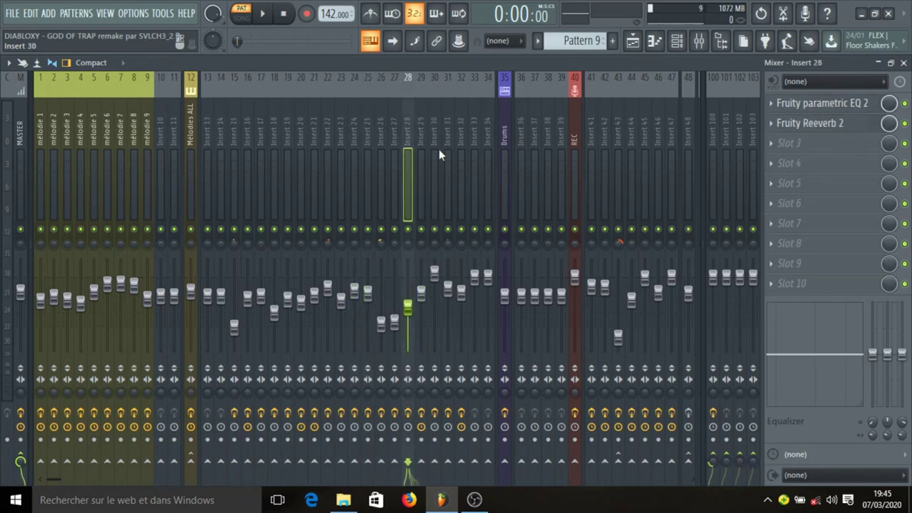
pyautogui.click(438, 152)
pyautogui.click(44, 157)
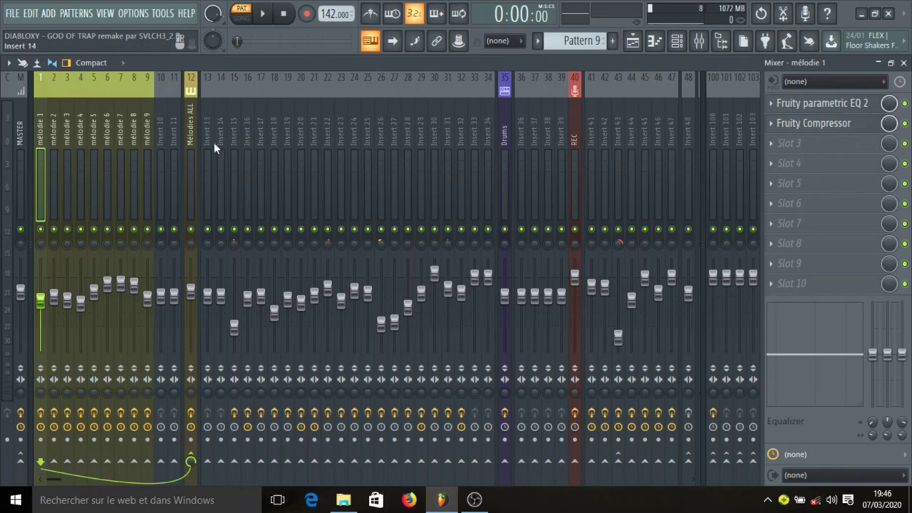
# Select Pattern 15 in the playlist and review the sampler settings of its Armageddon Hit channel, closing the window after viewing.
pyautogui.click(632, 40)
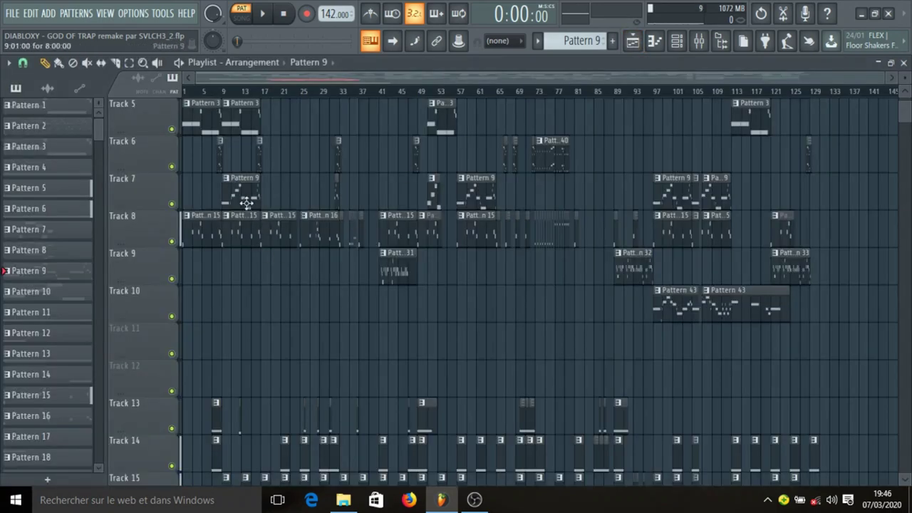
pyautogui.click(200, 231)
pyautogui.click(677, 41)
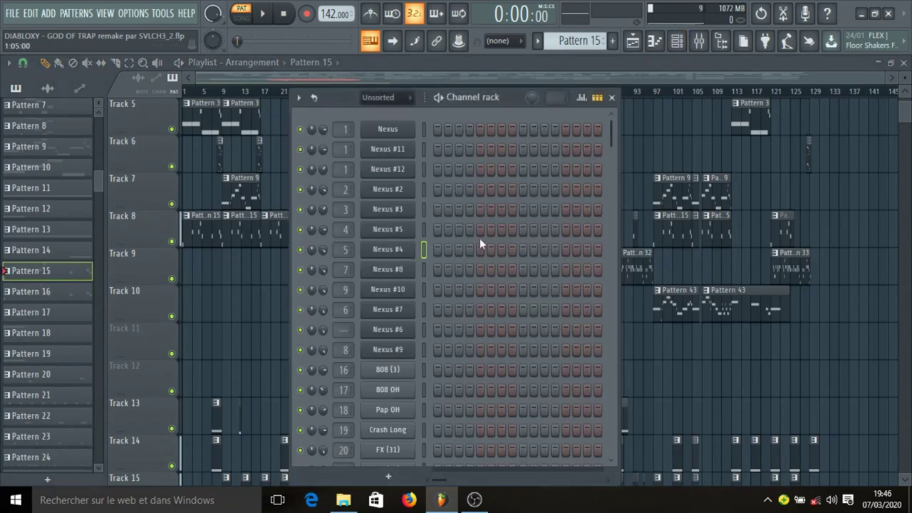
pyautogui.scroll(-5, 480, 244)
pyautogui.click(388, 224)
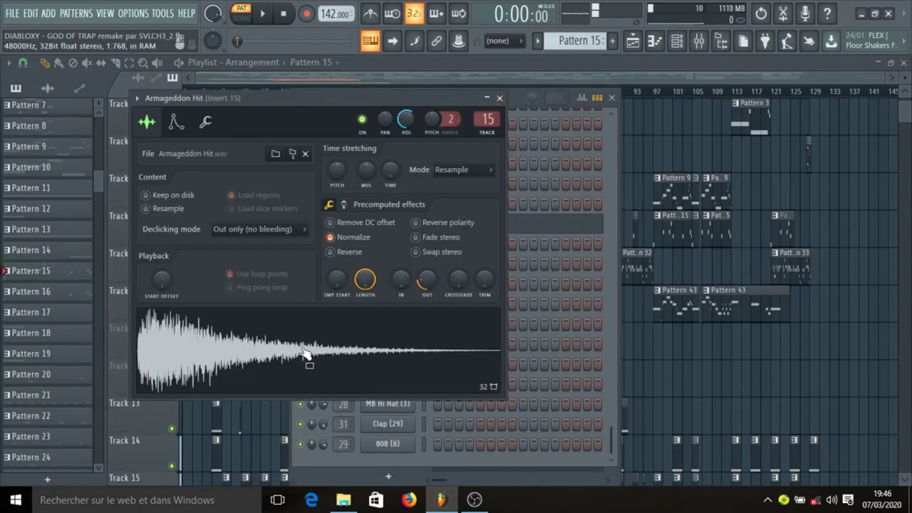
pyautogui.click(499, 98)
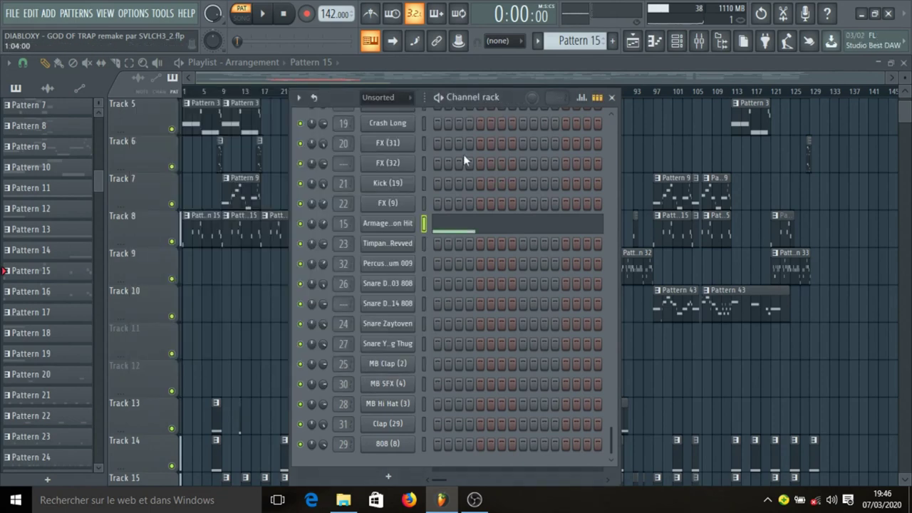
# Show the Armageddon Hit notes of Pattern 15 in the piano roll and play them through once.
pyautogui.click(456, 233)
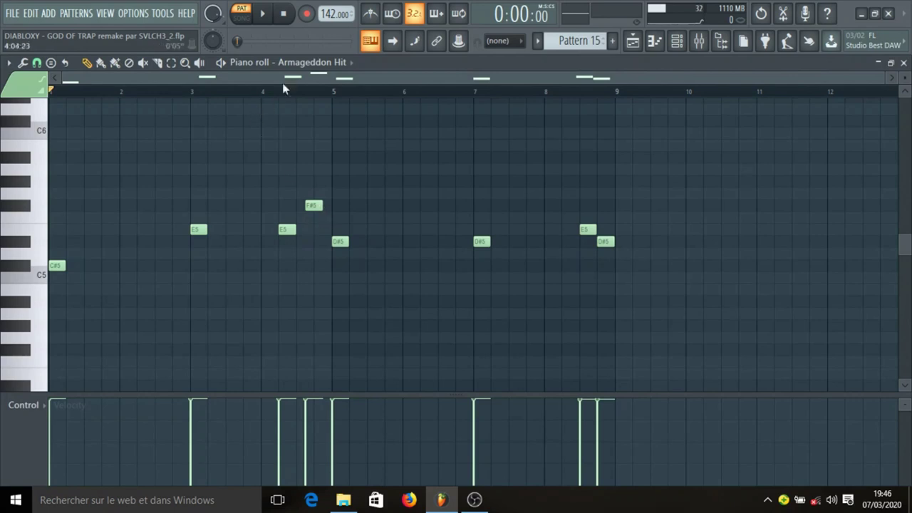
pyautogui.click(265, 14)
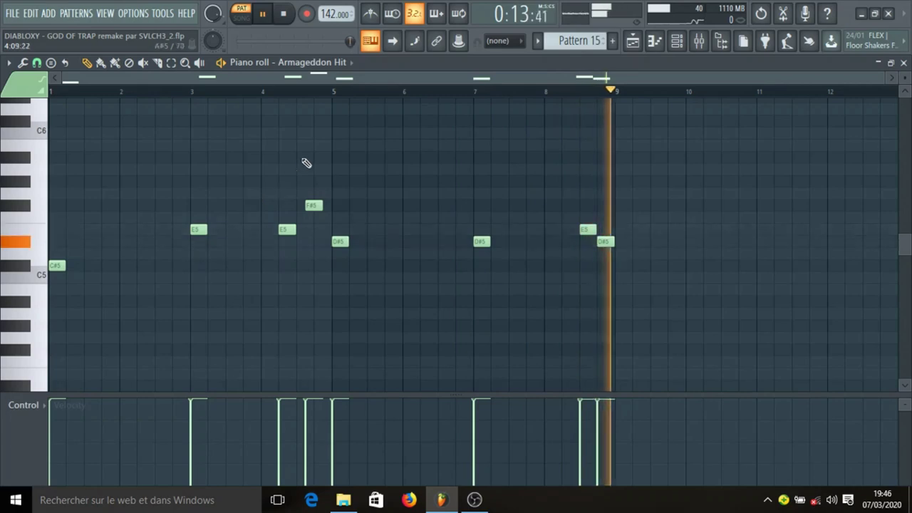
pyautogui.click(283, 11)
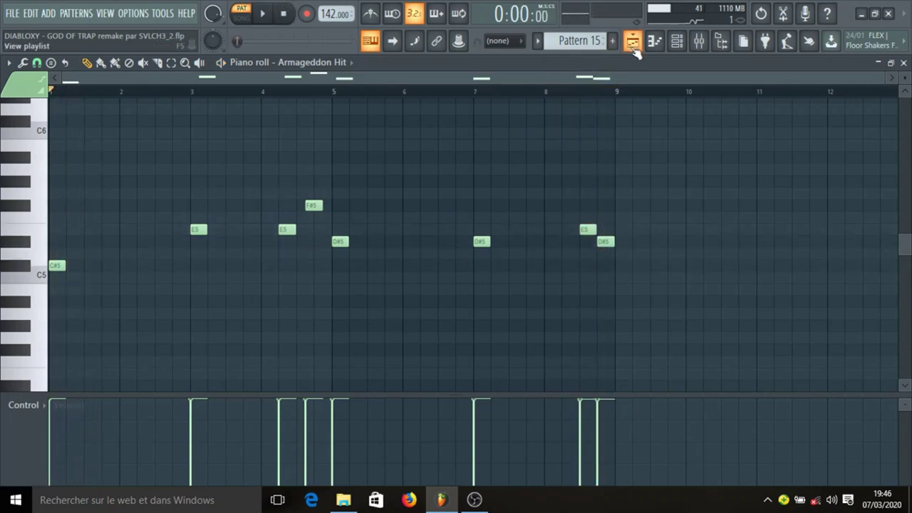
# Select Pattern 31 on Track 9 of the playlist and view the preset of its Nexus #8 channel, closing the plugin after viewing.
pyautogui.click(633, 46)
pyautogui.click(397, 271)
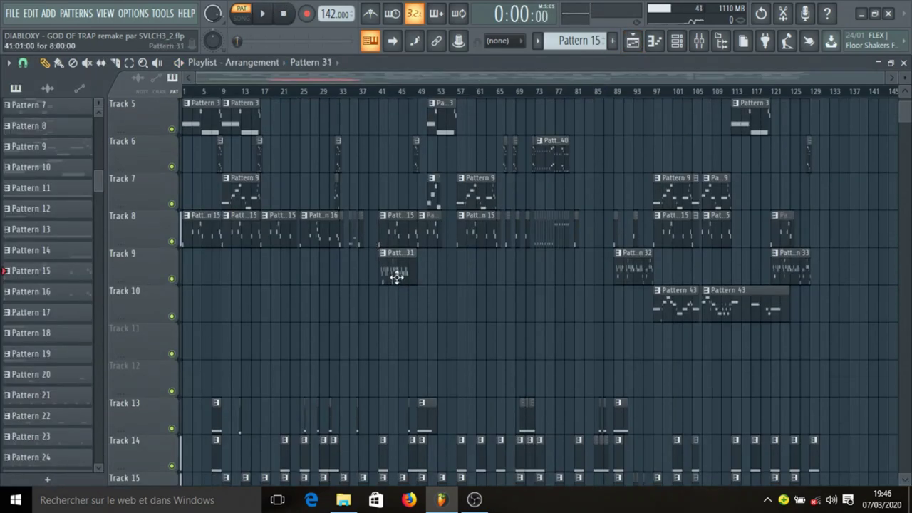
pyautogui.click(677, 41)
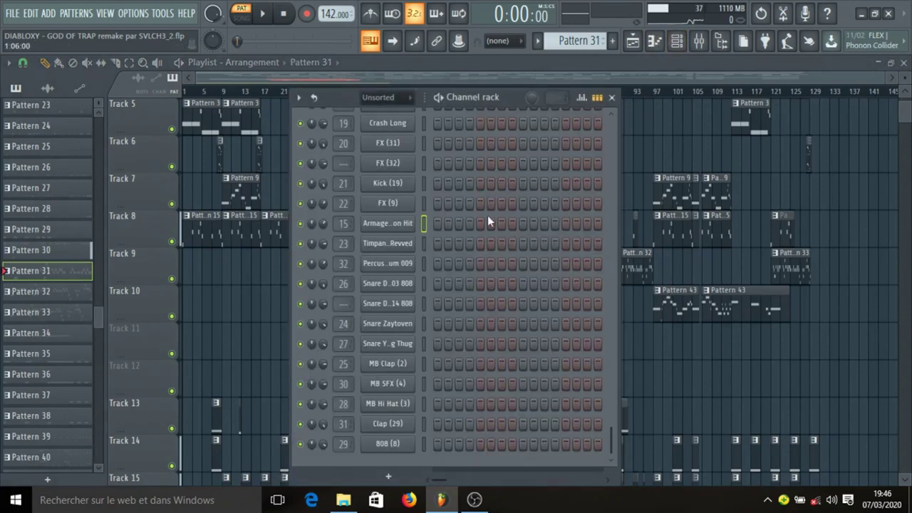
pyautogui.scroll(5, 487, 216)
pyautogui.click(399, 273)
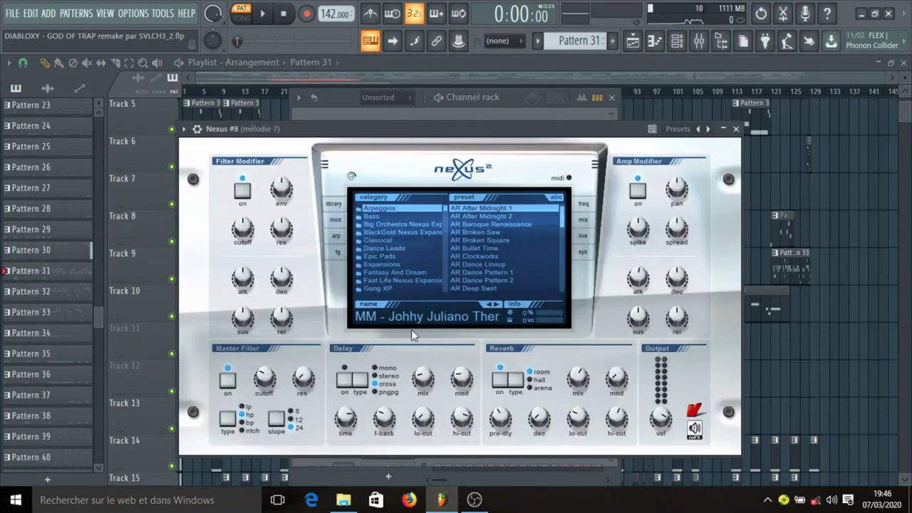
pyautogui.click(495, 320)
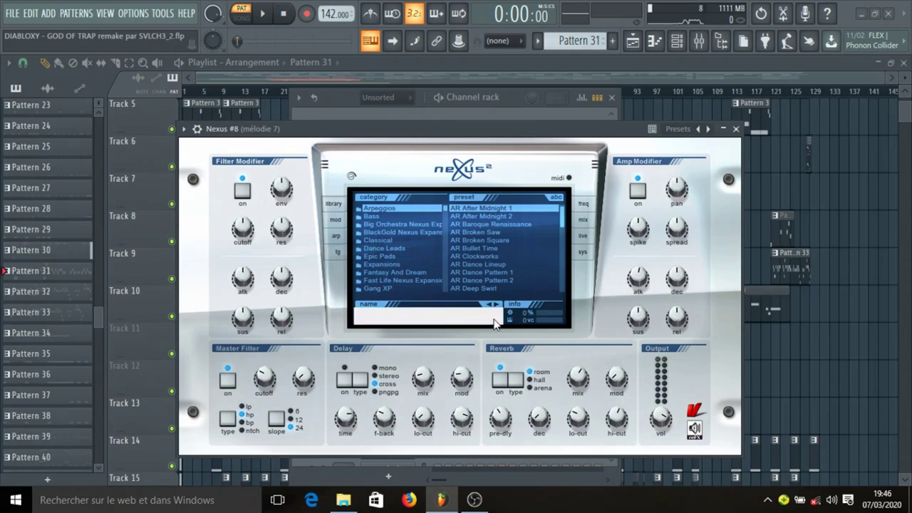
pyautogui.click(736, 129)
# Show the Nexus #8 notes of Pattern 31 in the piano roll, play them, and stop playback.
pyautogui.click(512, 273)
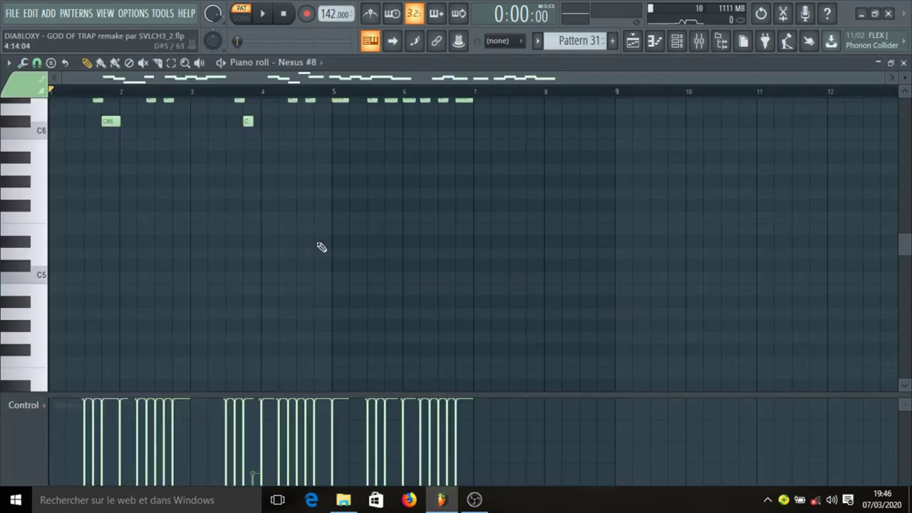
pyautogui.scroll(1, 319, 247)
pyautogui.click(263, 14)
pyautogui.scroll(2, 249, 222)
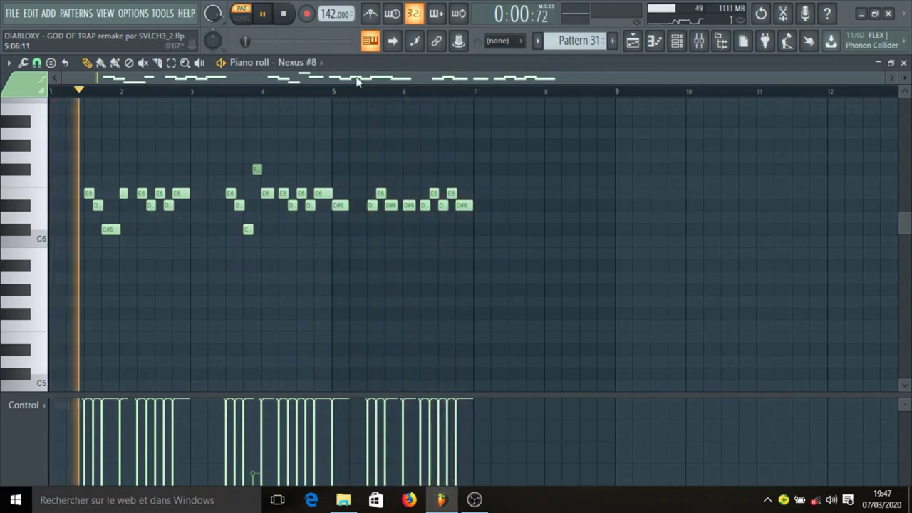
pyautogui.click(283, 14)
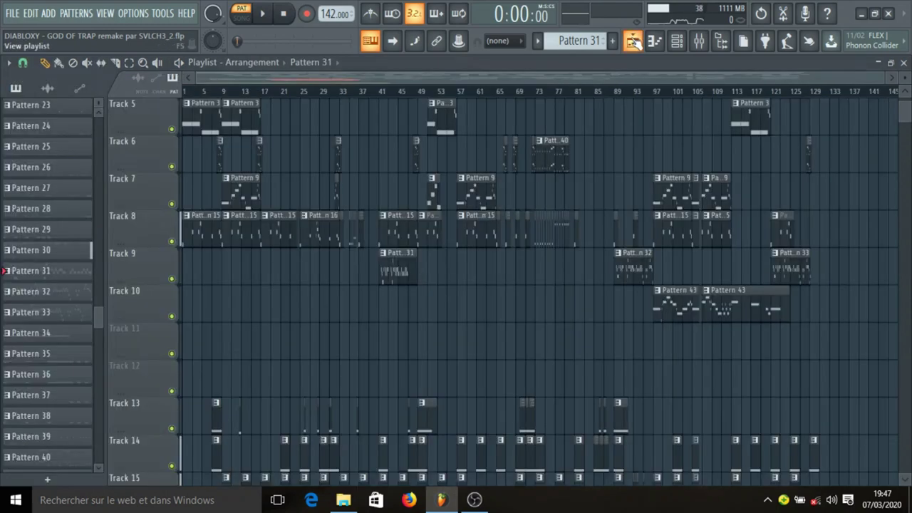
# Select Pattern 43 on Track 10 of the playlist and view the preset of its Nexus #10 channel, closing the plugin after viewing.
pyautogui.click(633, 41)
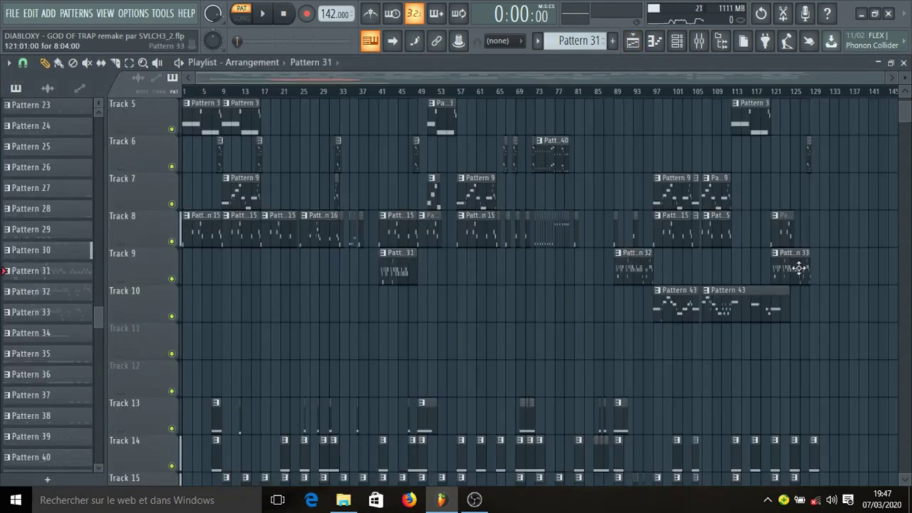
pyautogui.scroll(-1, 485, 264)
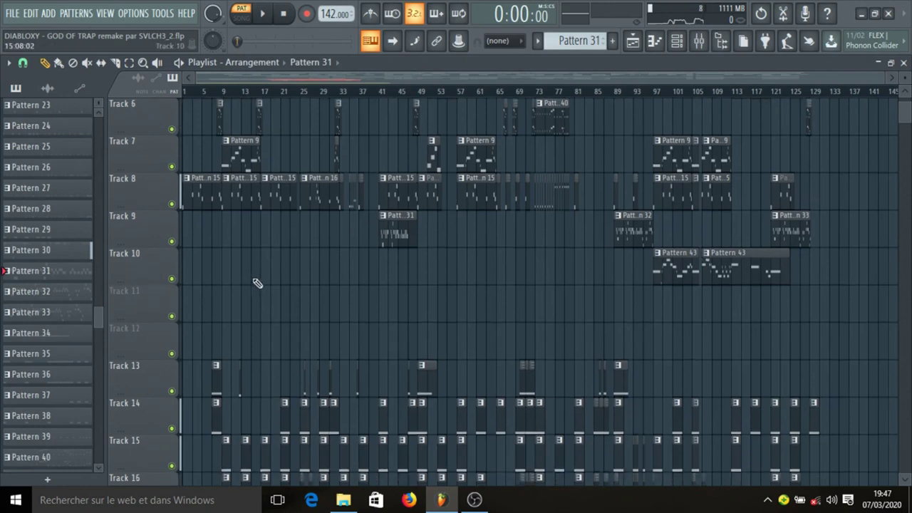
pyautogui.click(758, 264)
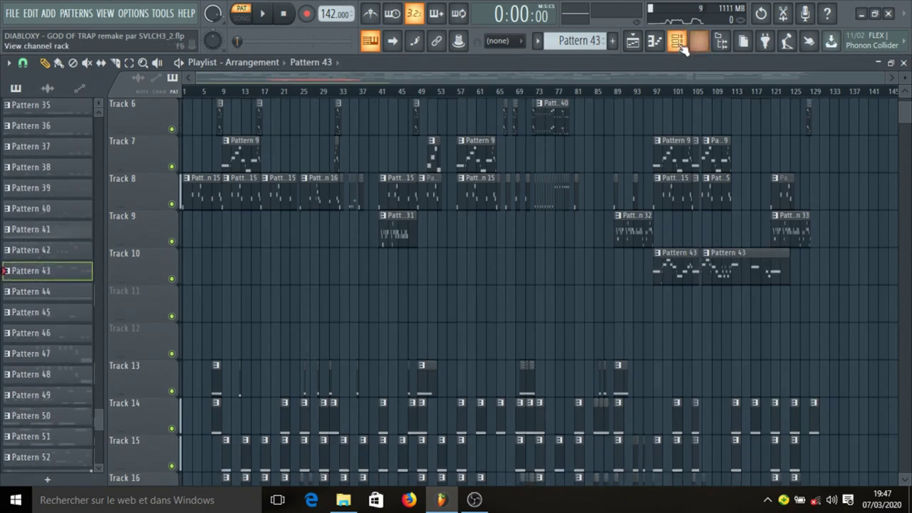
pyautogui.click(680, 41)
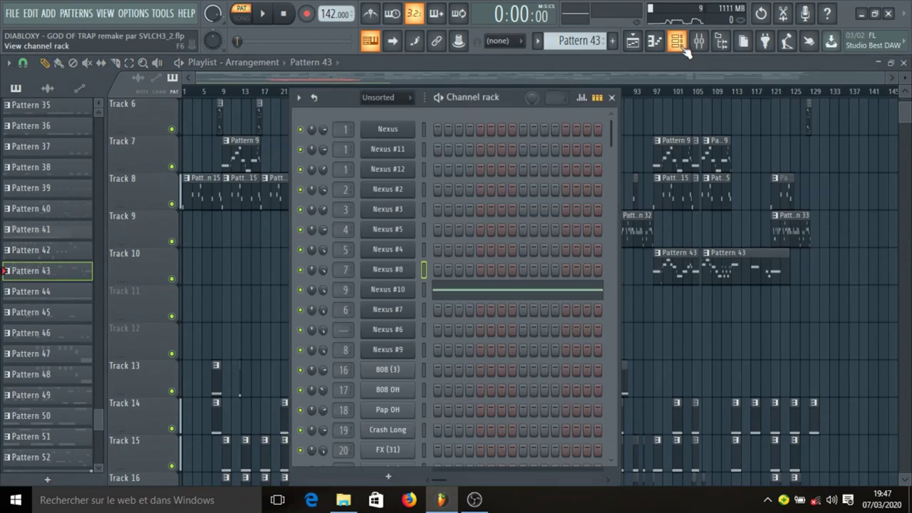
pyautogui.click(411, 292)
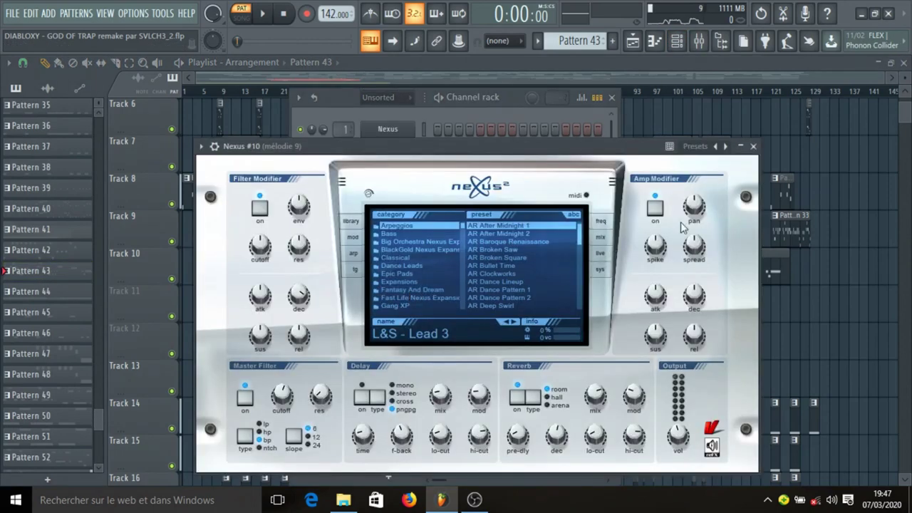
pyautogui.click(753, 146)
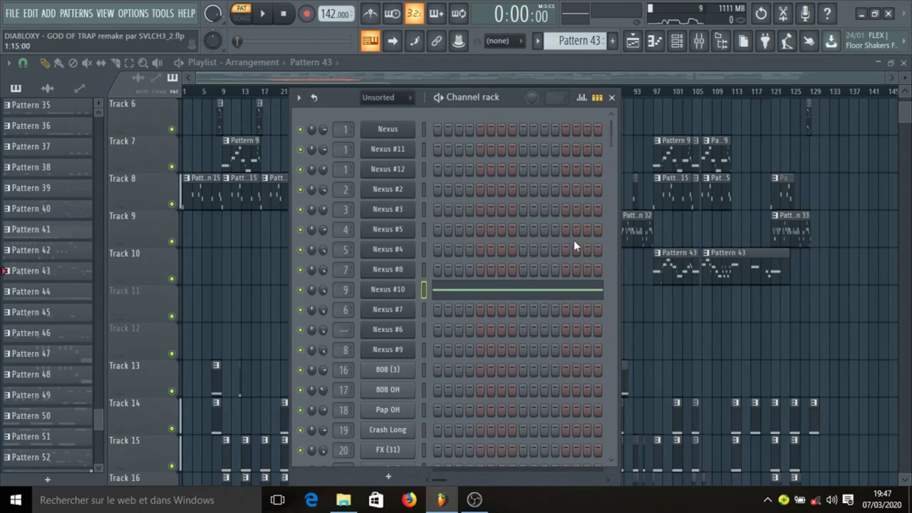
# Play the Nexus #10 melody of Pattern 43 in the piano roll with all its notes in view, and stop playback.
pyautogui.click(526, 293)
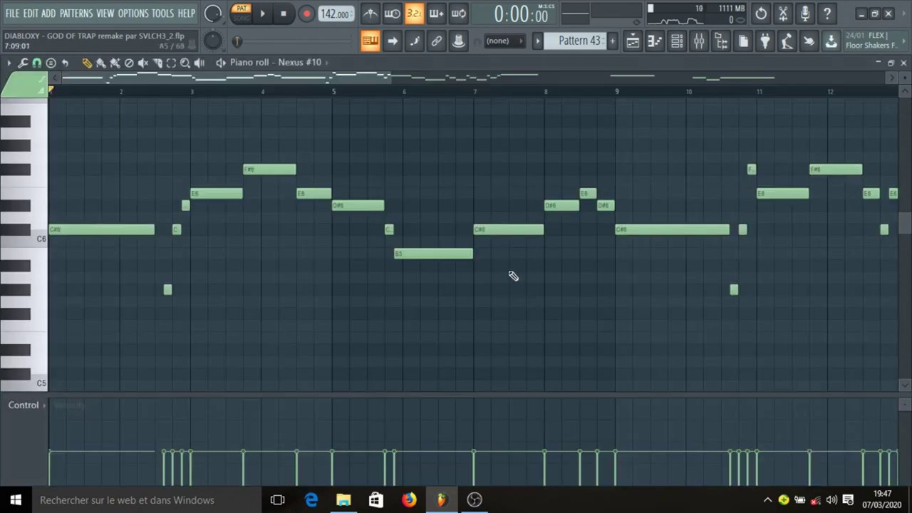
pyautogui.click(263, 16)
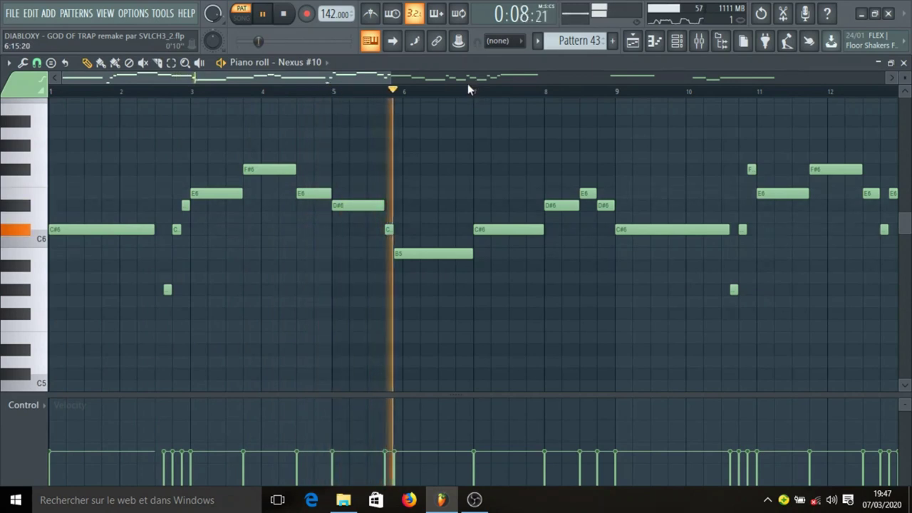
pyautogui.scroll(-2, 471, 98)
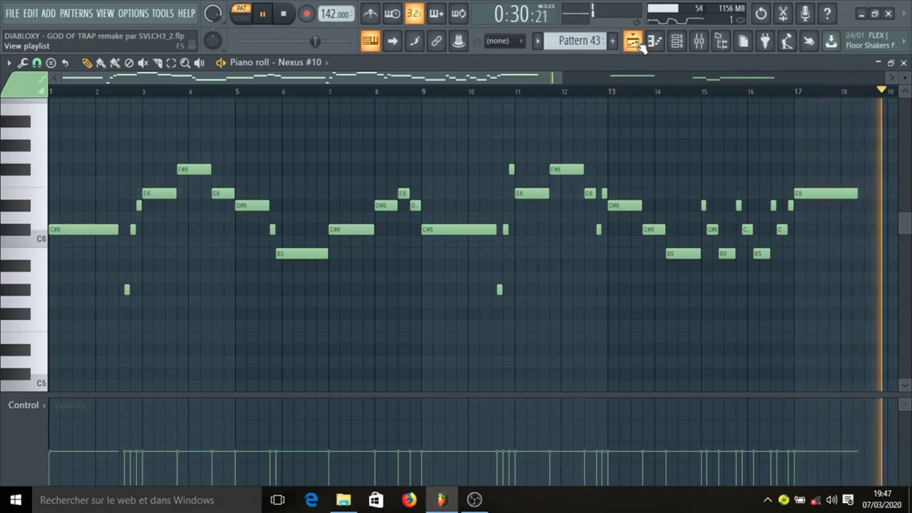
pyautogui.click(283, 14)
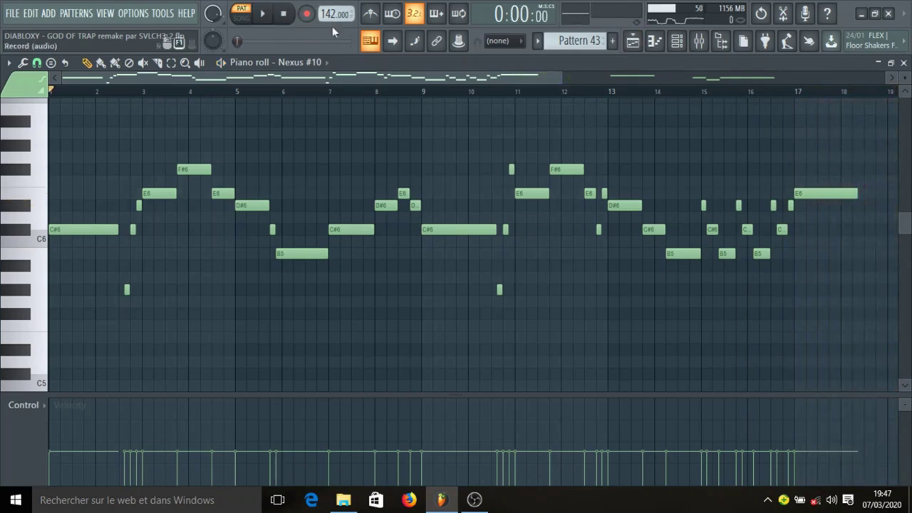
# Look over the melody and drum tracks in the playlist, select Pattern 4 on Track 13, and show its channels.
pyautogui.click(633, 44)
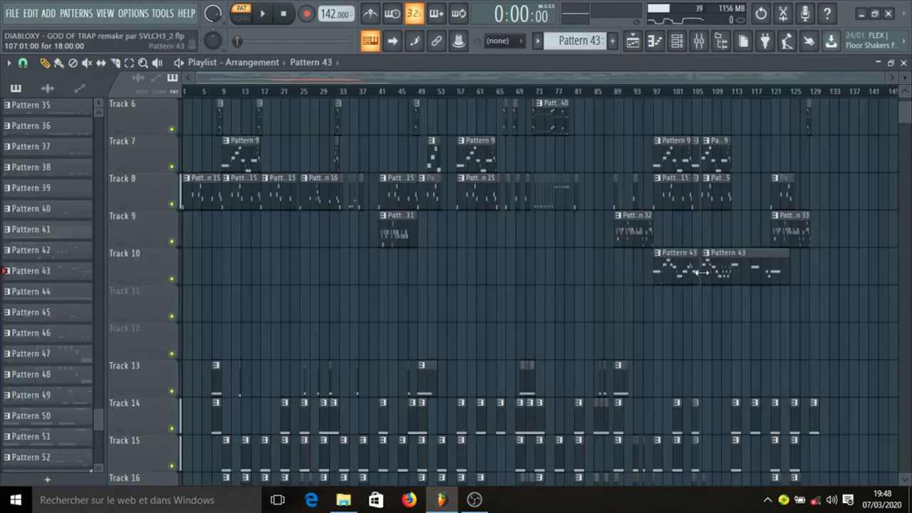
pyautogui.scroll(-3, 515, 285)
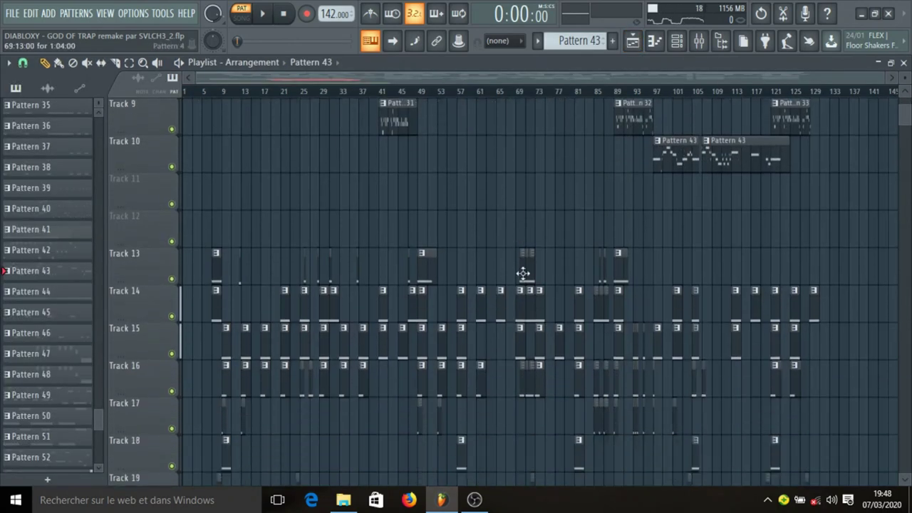
pyautogui.scroll(3, 526, 274)
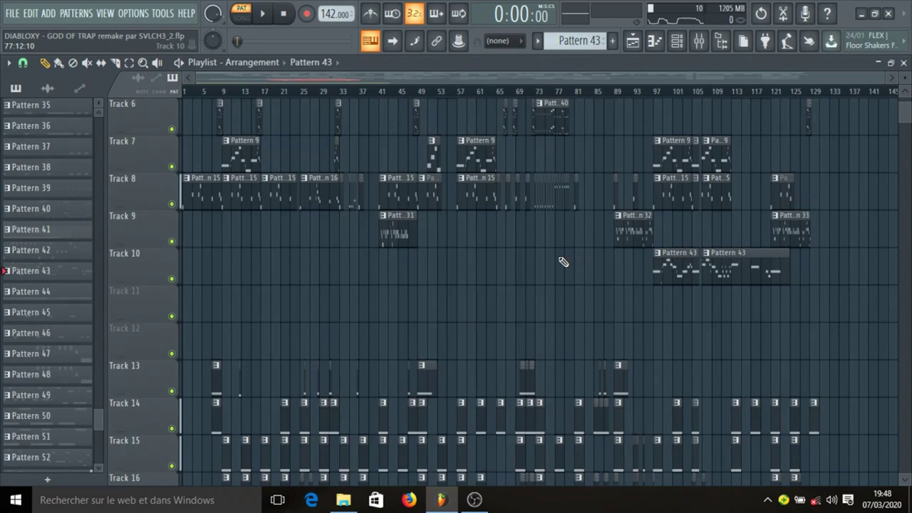
pyautogui.scroll(2, 542, 258)
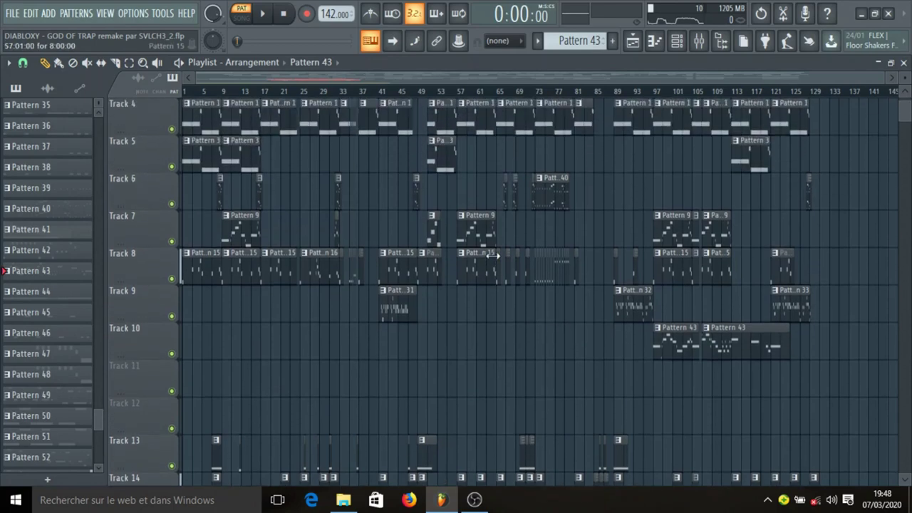
pyautogui.scroll(-5, 493, 261)
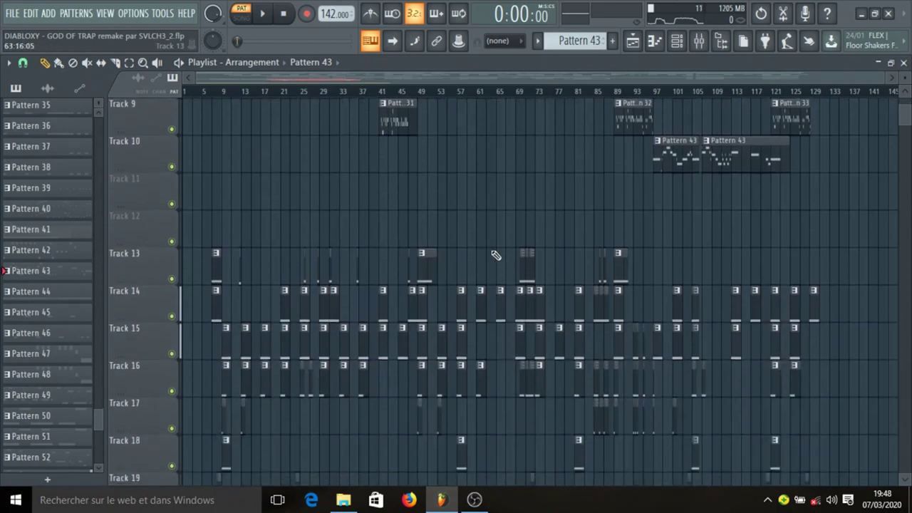
pyautogui.scroll(-1, 491, 255)
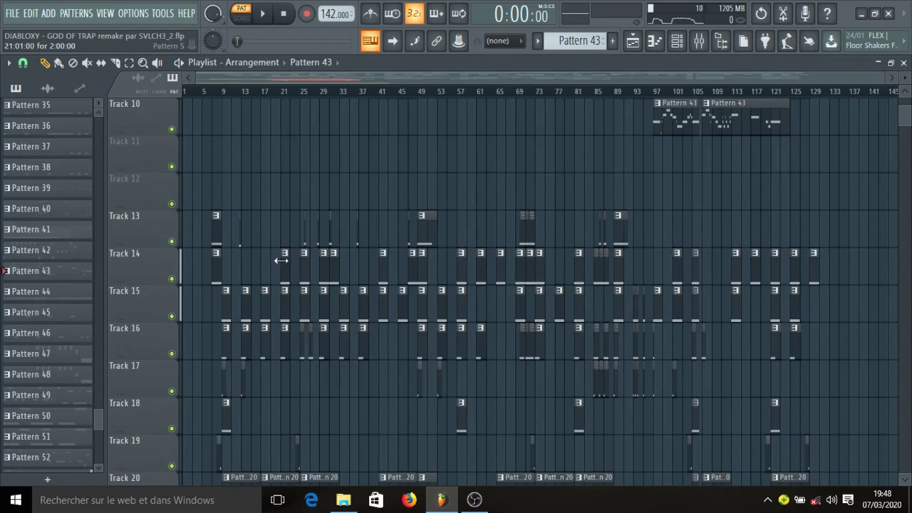
pyautogui.click(218, 237)
pyautogui.click(677, 42)
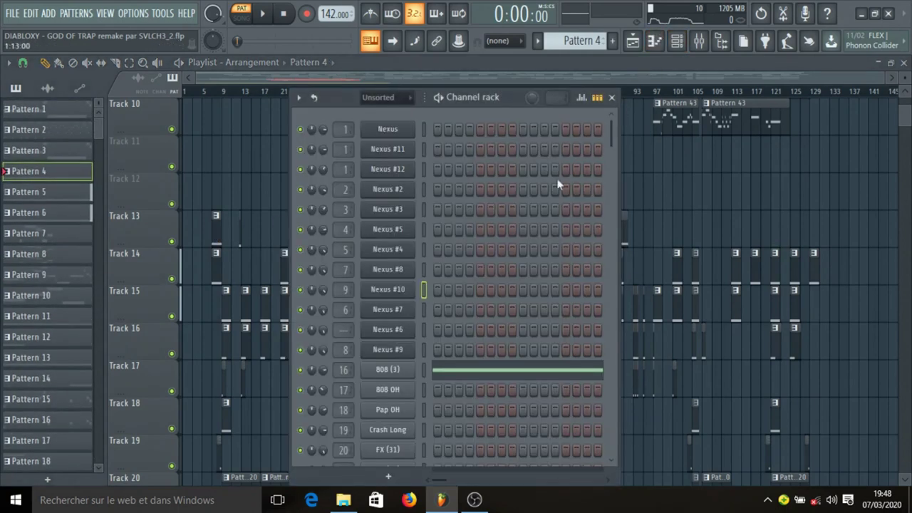
# Show the 808 (3) note of Pattern 4 in the piano roll, play it twice, and stop playback.
pyautogui.scroll(-3, 470, 254)
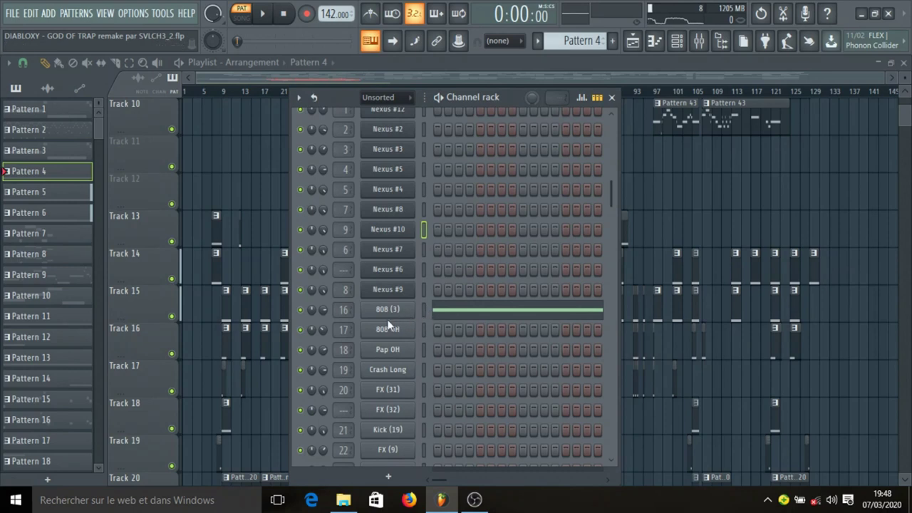
pyautogui.click(458, 314)
pyautogui.scroll(-3, 401, 283)
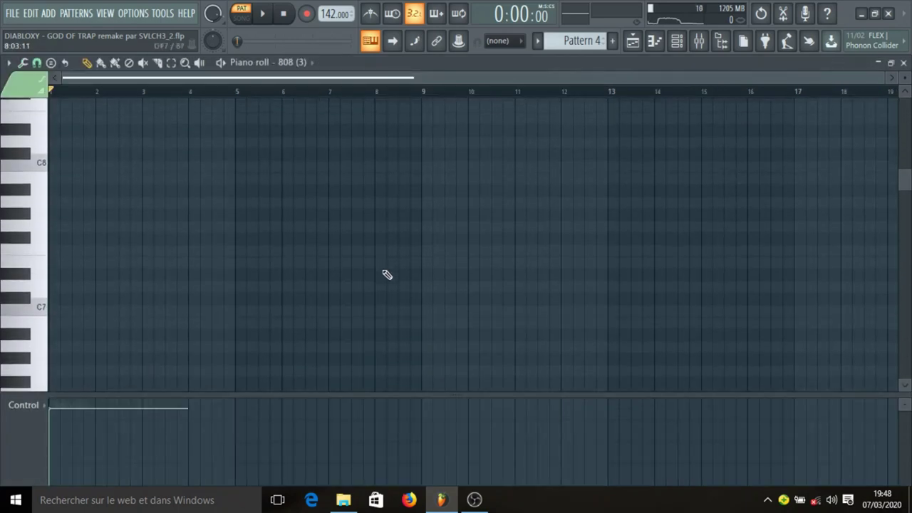
pyautogui.scroll(-5, 389, 278)
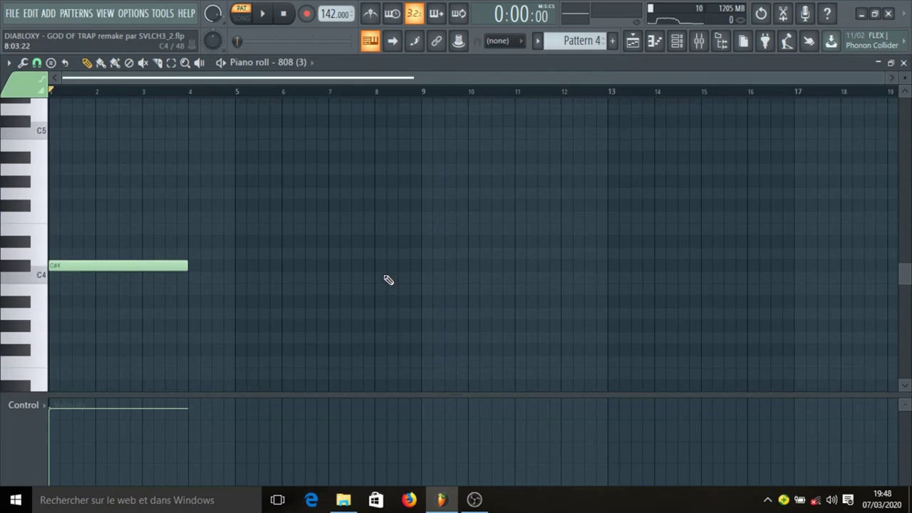
pyautogui.click(263, 13)
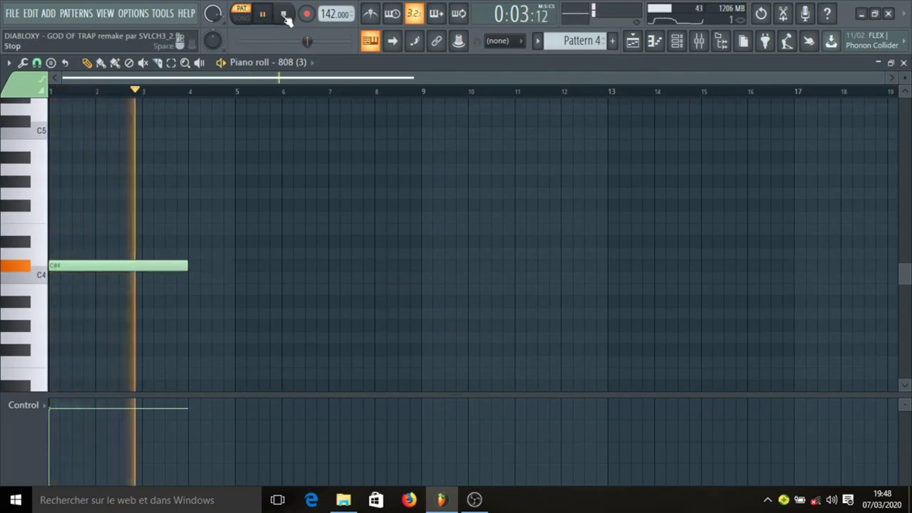
pyautogui.click(285, 14)
pyautogui.click(263, 14)
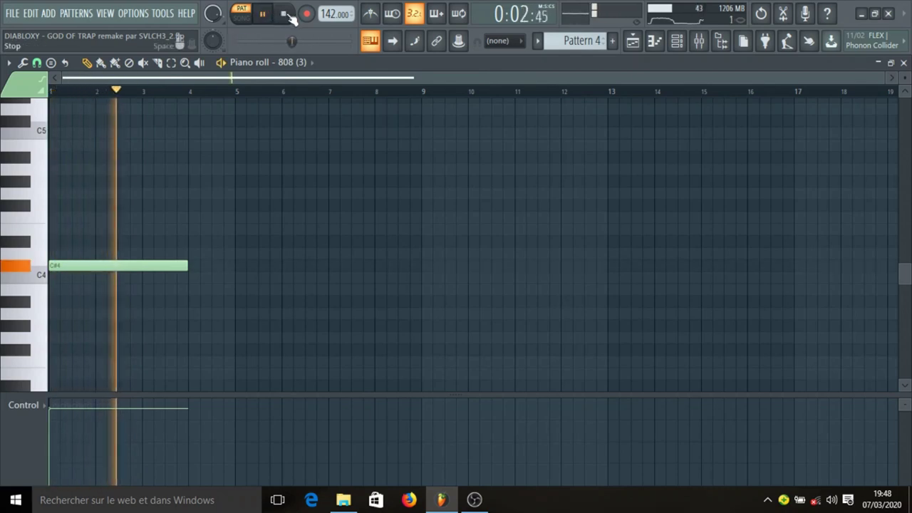
pyautogui.click(285, 14)
# Return to the drum tracks in the playlist and save the project.
pyautogui.click(633, 41)
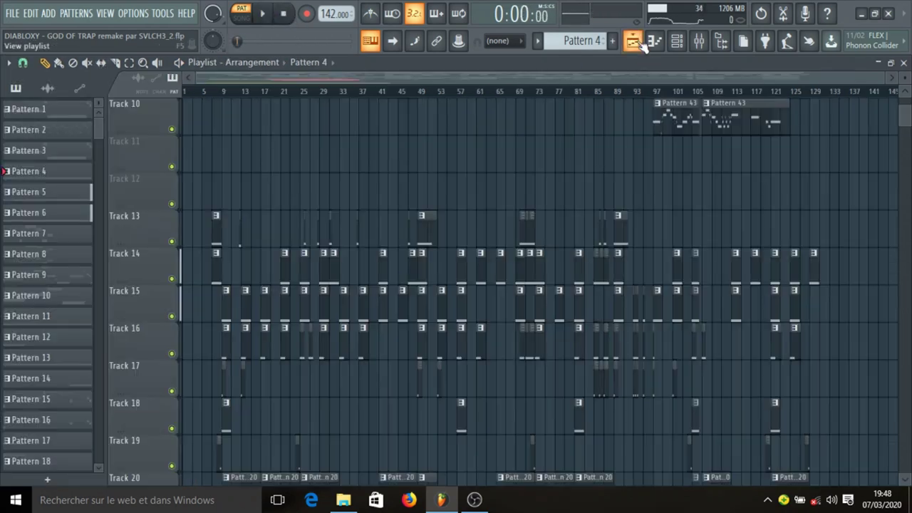
pyautogui.scroll(-3, 379, 197)
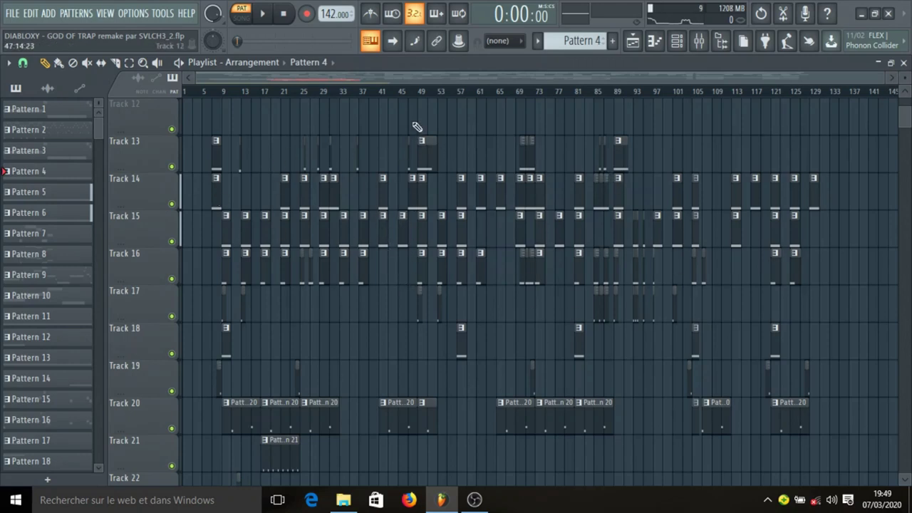
pyautogui.hotkey('ctrl', 's')
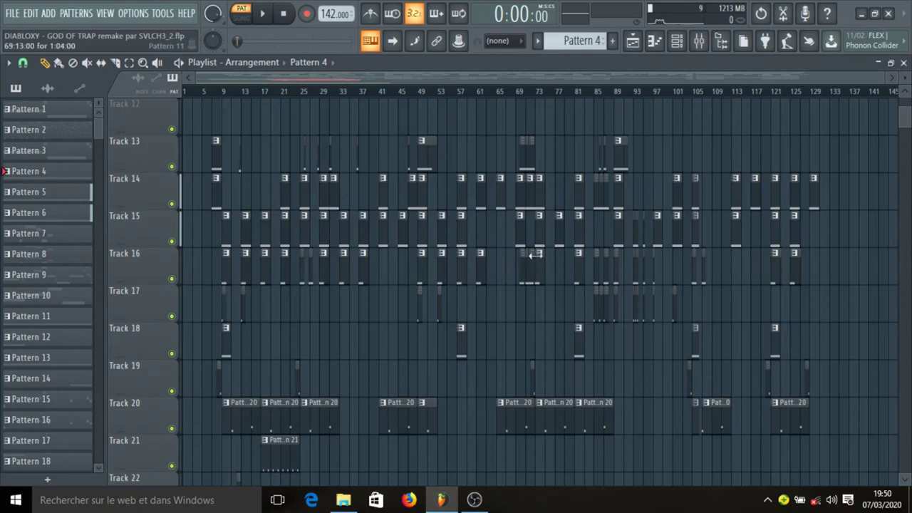
# Select Pattern 5 on Track 14 of the playlist and solo its 808 OH channel.
pyautogui.scroll(-1, 601, 247)
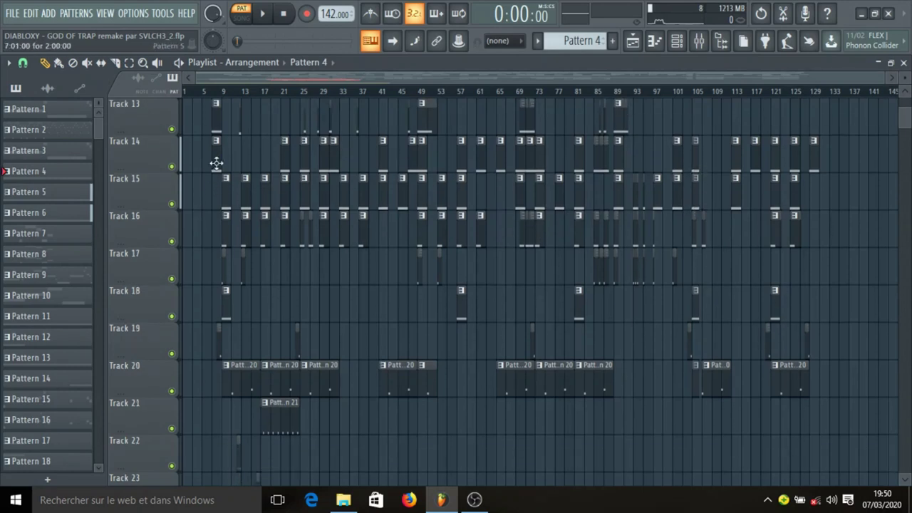
pyautogui.click(215, 162)
pyautogui.click(676, 41)
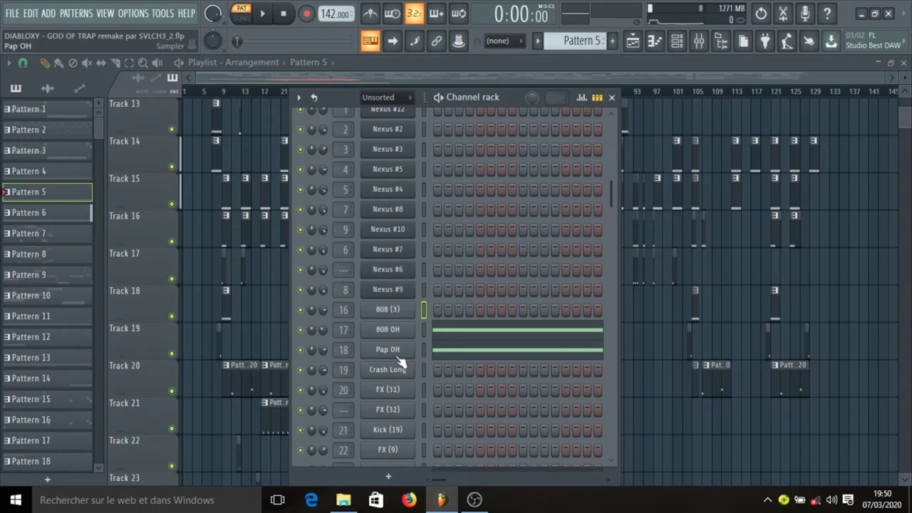
pyautogui.rightClick(300, 340)
pyautogui.click(332, 278)
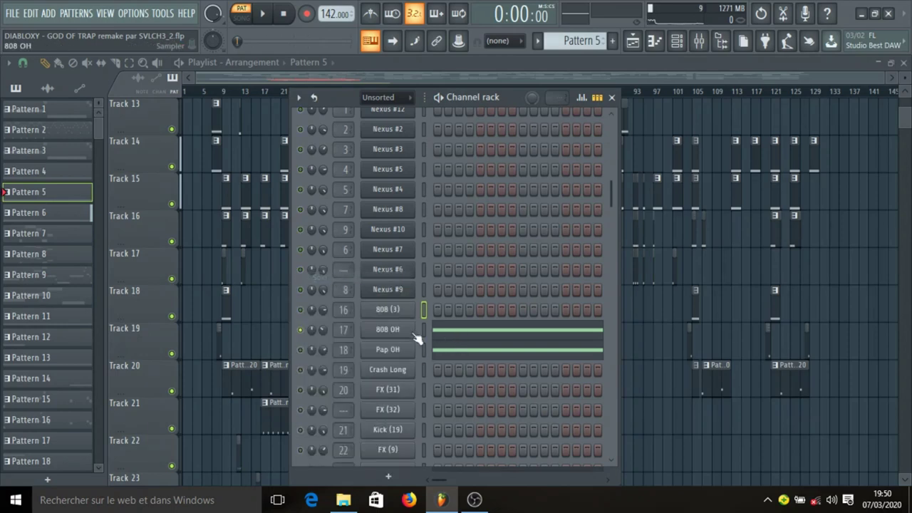
# Show the 808 OH note of Pattern 5 in the piano roll, play it, and stop playback.
pyautogui.click(471, 337)
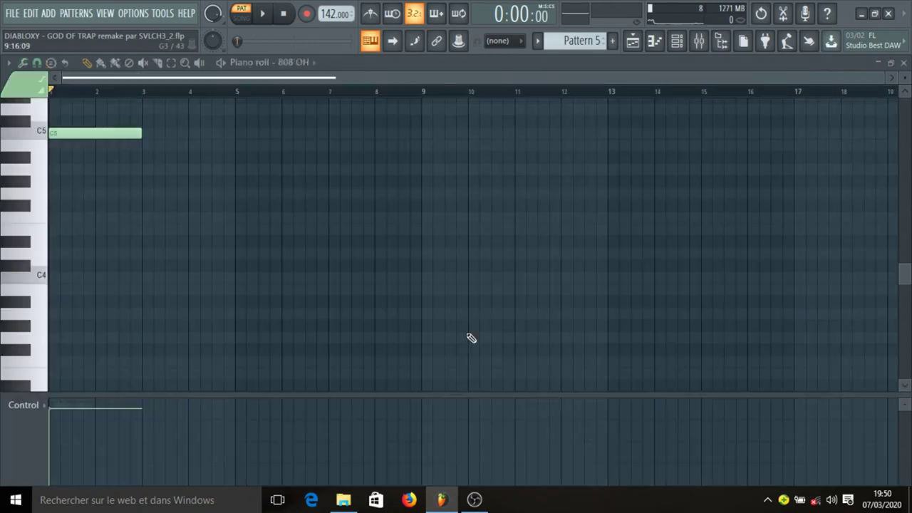
pyautogui.press('space')
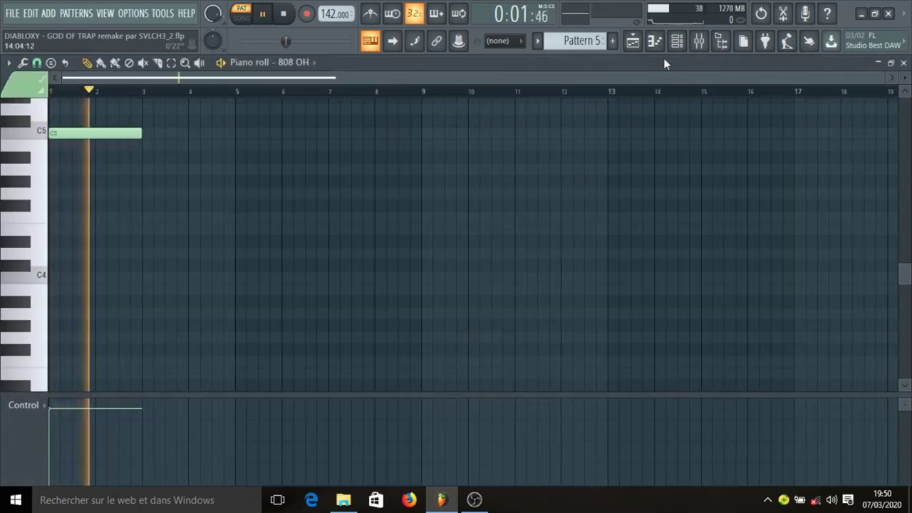
pyautogui.press('space')
# Solo the Pap OH channel of Pattern 5 and play its note in the piano roll, stopping playback after listening.
pyautogui.click(677, 41)
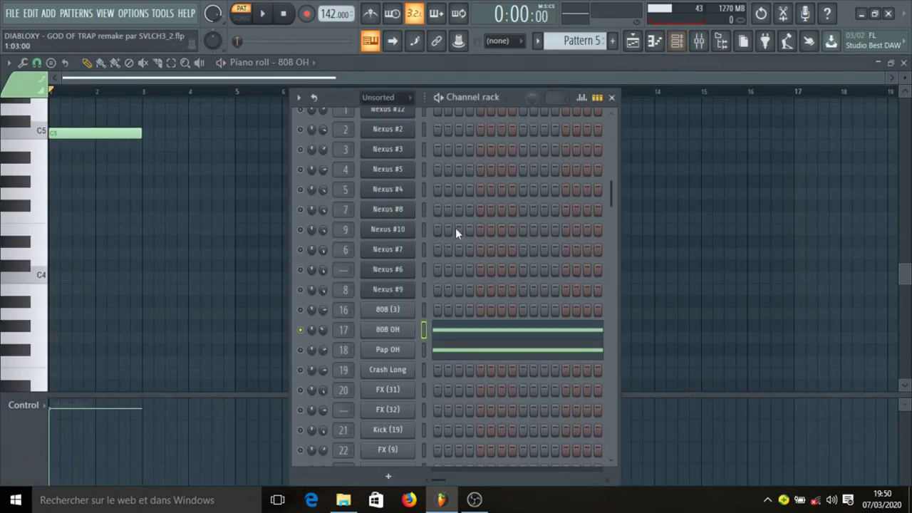
pyautogui.rightClick(302, 349)
pyautogui.click(334, 282)
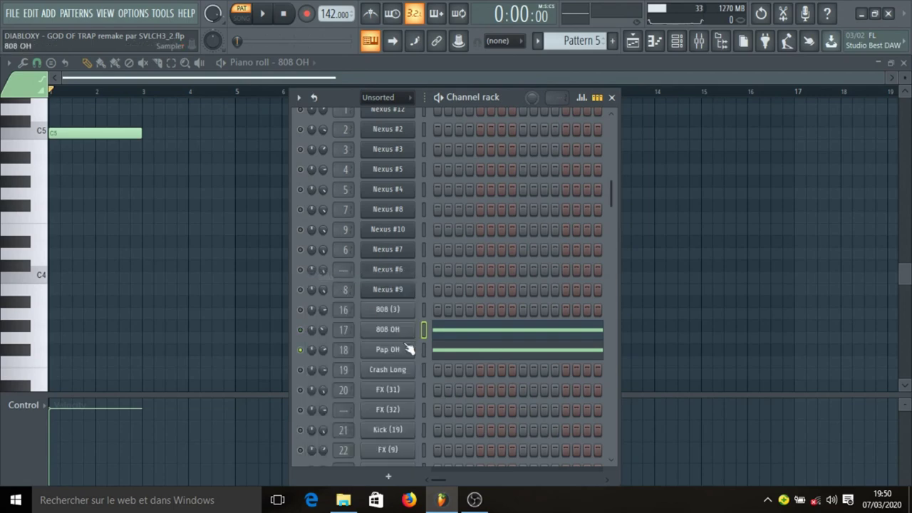
pyautogui.click(444, 352)
pyautogui.press('space')
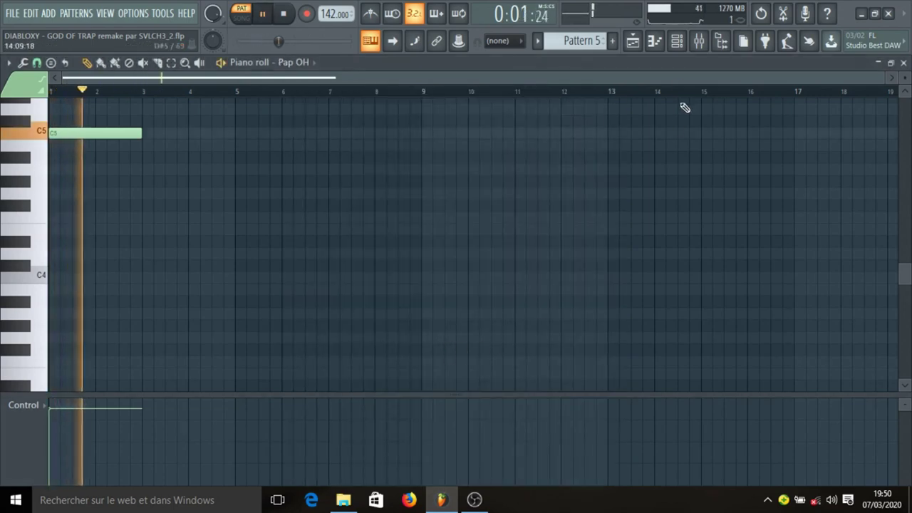
pyautogui.press('space')
# Reactivate all channels, play the 808 OH and Pap OH hits of Pattern 5 together, and stop playback.
pyautogui.click(677, 41)
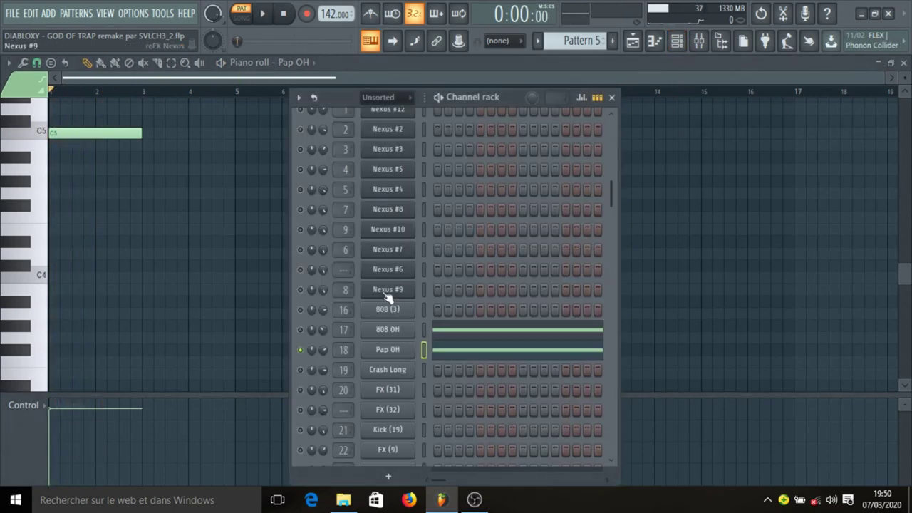
pyautogui.rightClick(303, 337)
pyautogui.click(321, 277)
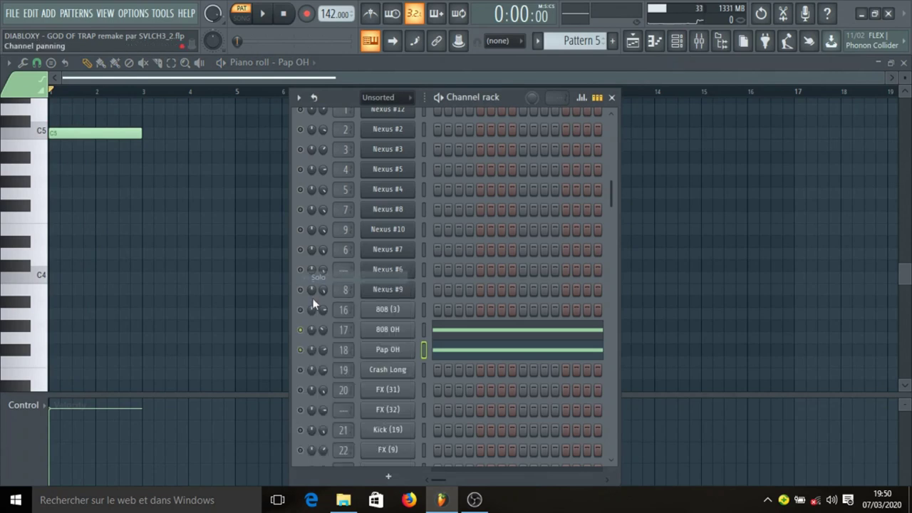
pyautogui.rightClick(305, 336)
pyautogui.click(322, 277)
pyautogui.press('space')
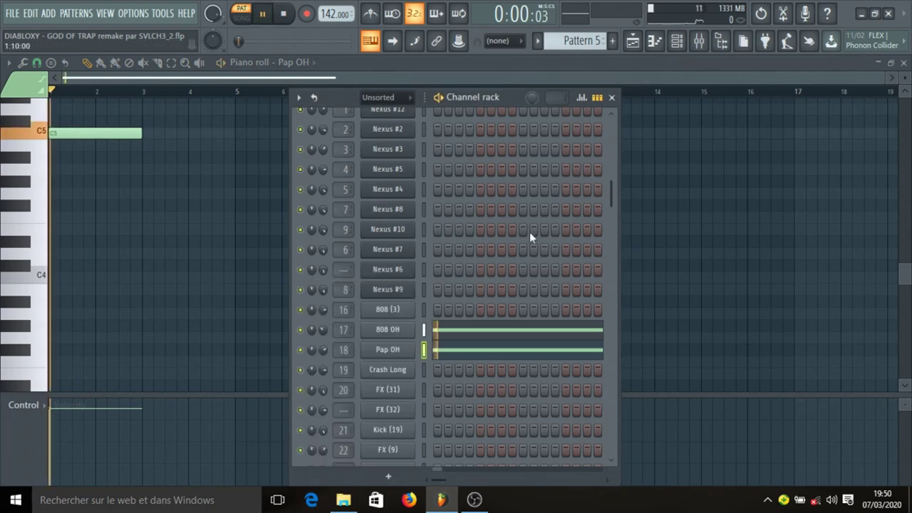
pyautogui.press('space')
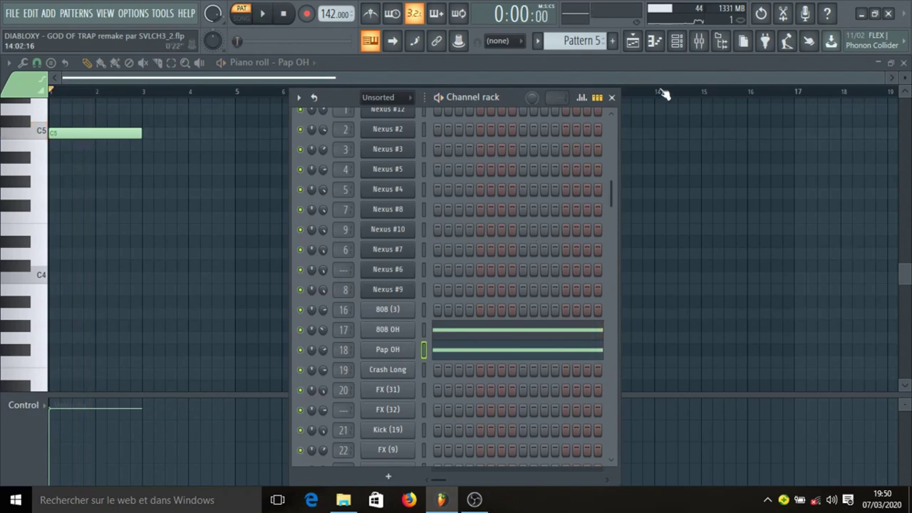
# Return to the playlist, select Pattern 6 on Track 15, and show its channels.
pyautogui.click(632, 41)
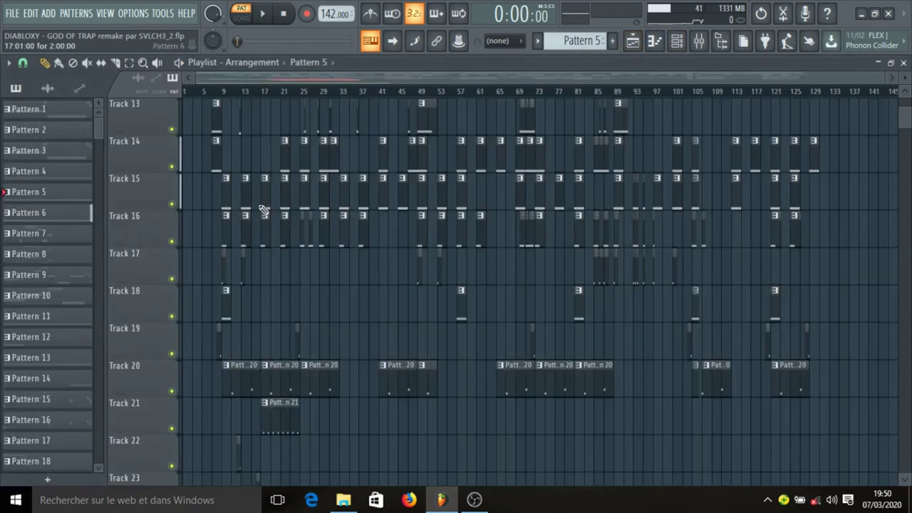
pyautogui.click(228, 196)
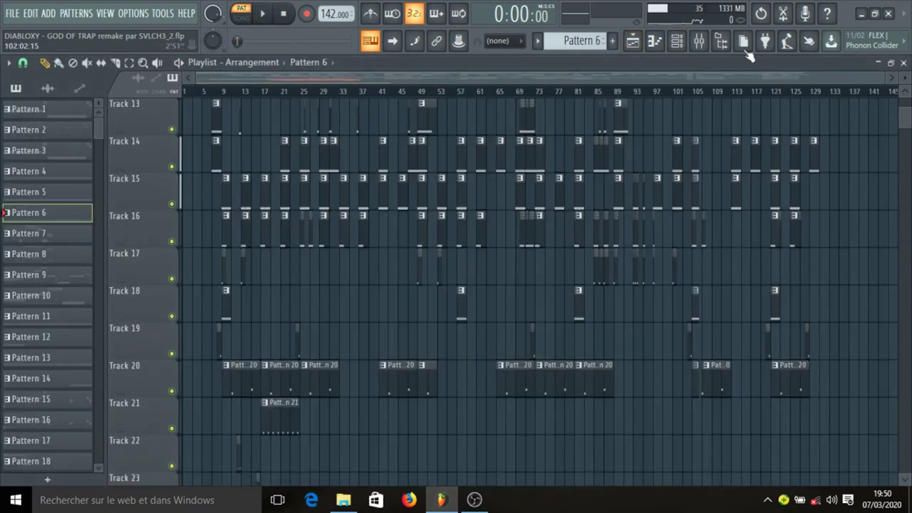
pyautogui.click(676, 41)
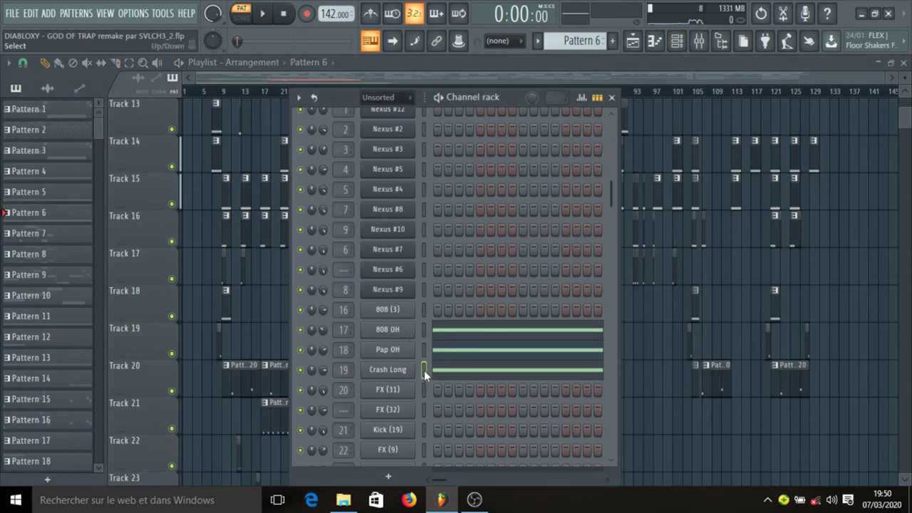
# Solo the Crash Long channel of Pattern 6, play it alone, and stop playback.
pyautogui.rightClick(301, 388)
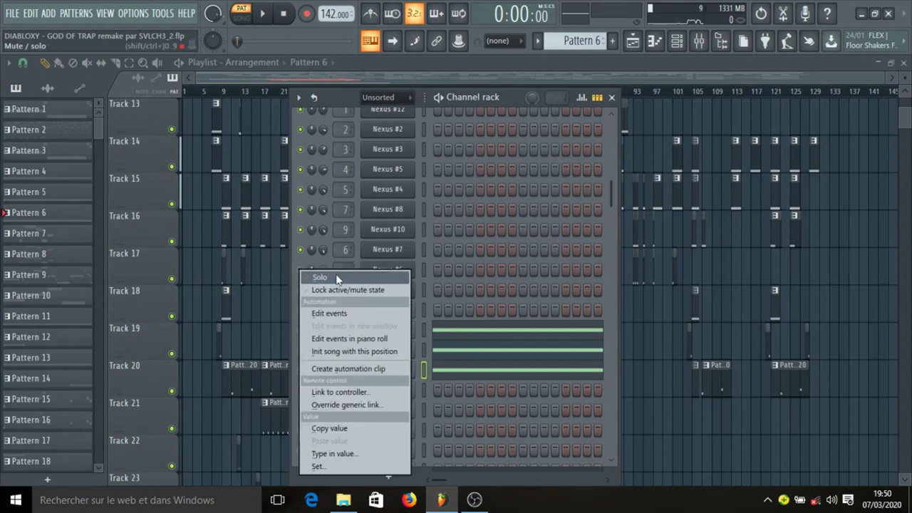
pyautogui.click(337, 278)
pyautogui.press('space')
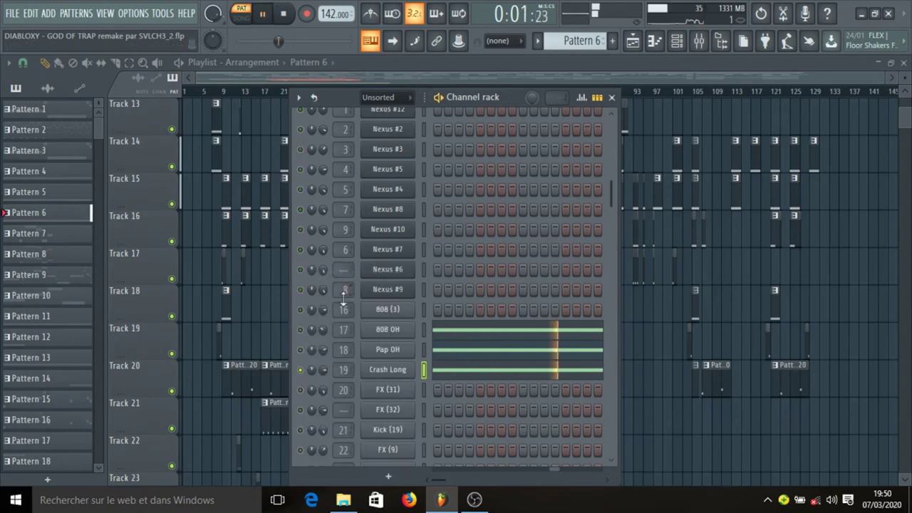
pyautogui.press('space')
# Turn off the Crash Long solo and play Pattern 6 with all channels active, stopping playback after listening.
pyautogui.rightClick(300, 370)
pyautogui.click(331, 276)
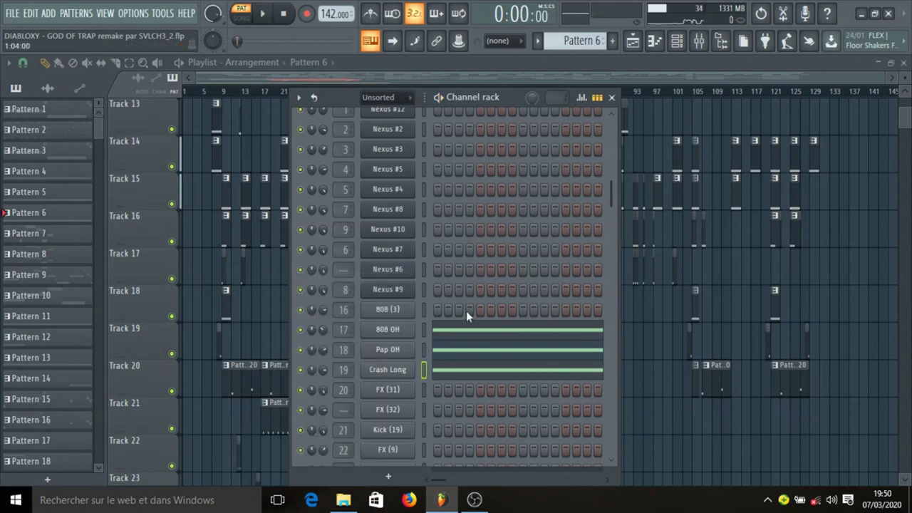
pyautogui.press('space')
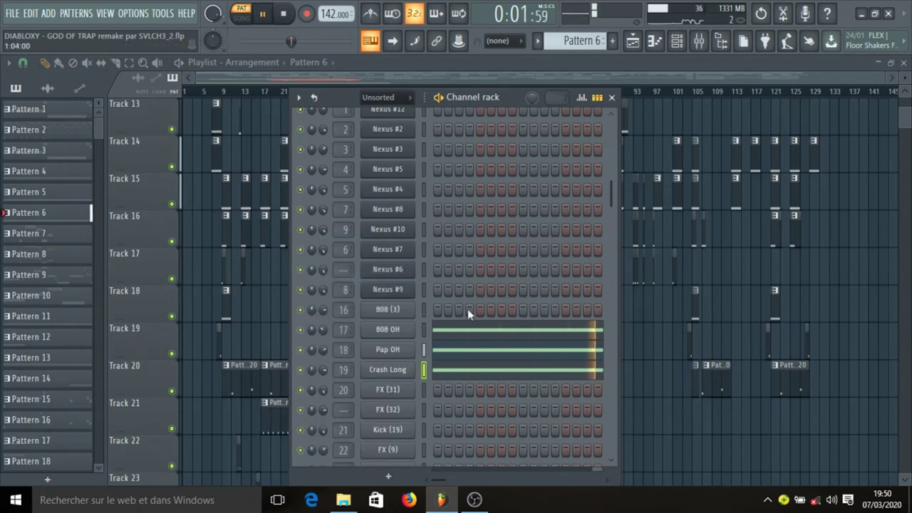
pyautogui.press('space')
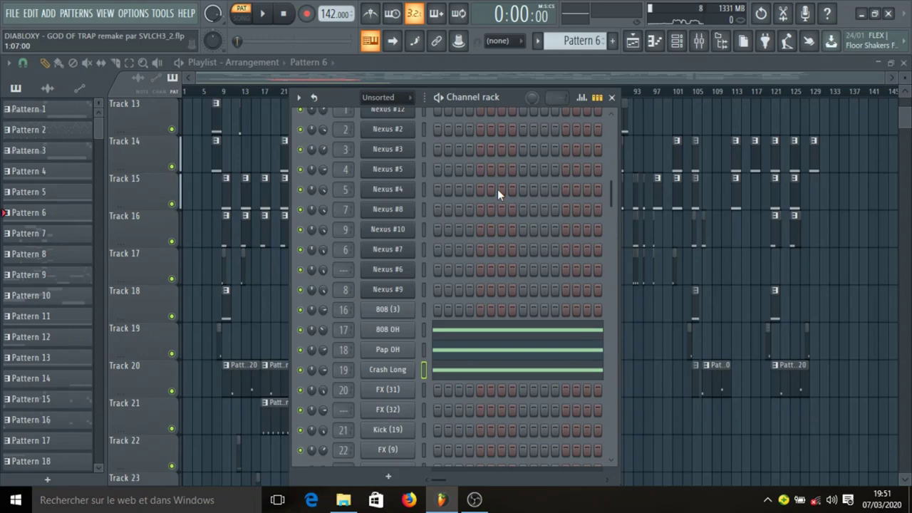
# Return to the playlist, select Pattern 11 on Track 16, and show its channels.
pyautogui.click(663, 80)
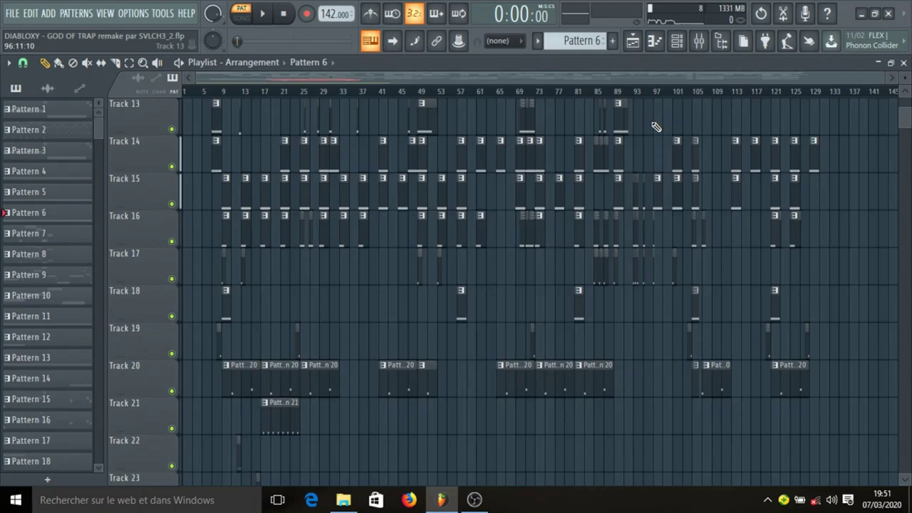
pyautogui.click(225, 234)
pyautogui.click(677, 40)
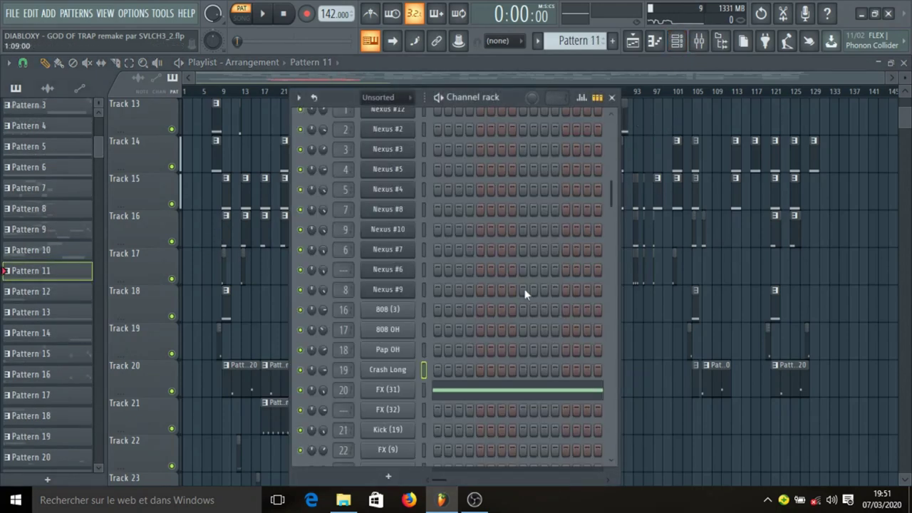
# Open the FX (31) channel's sampler settings and locate its sample in the browser's Savage Drum Kit FX folder, hiding the browser after viewing.
pyautogui.click(424, 390)
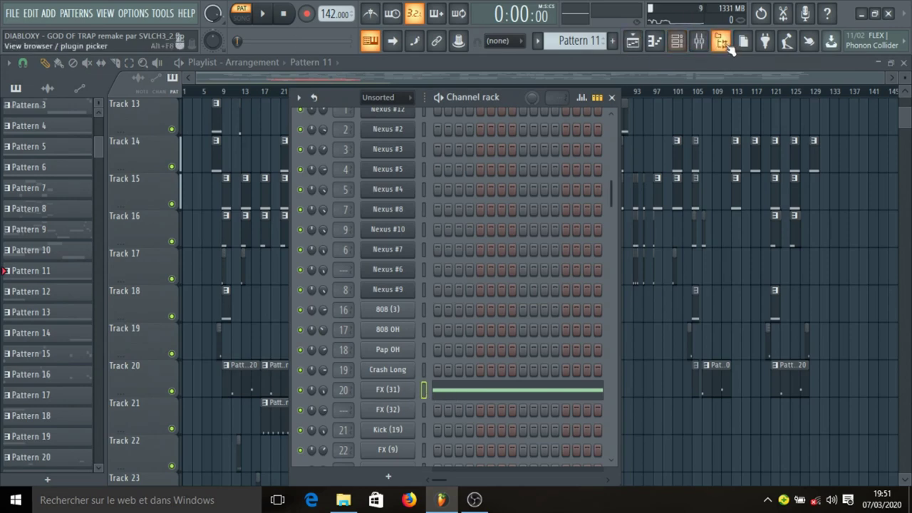
pyautogui.click(725, 44)
pyautogui.click(531, 390)
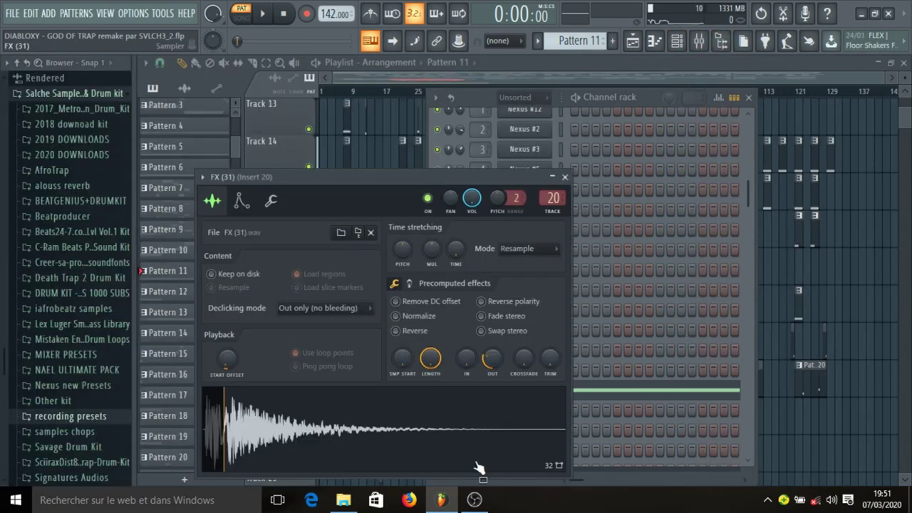
pyautogui.moveTo(468, 446); pyautogui.dragTo(81, 295)
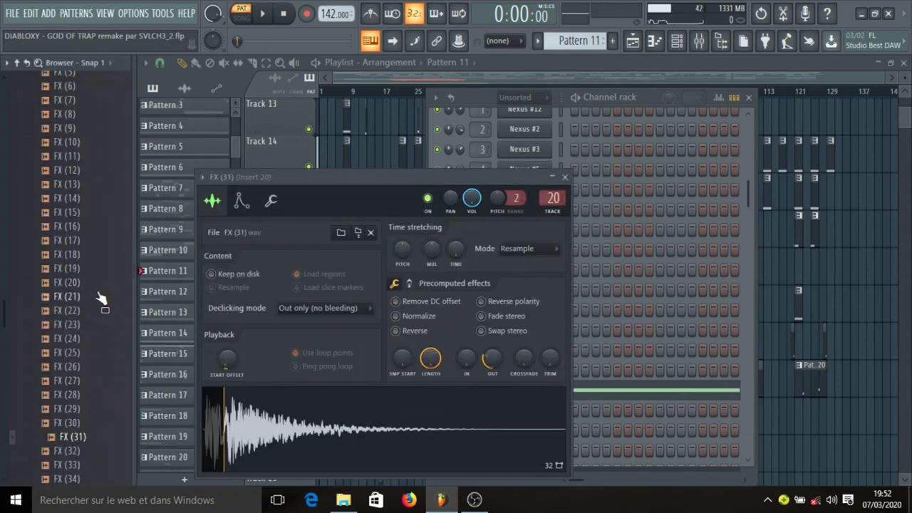
pyautogui.scroll(10, 99, 293)
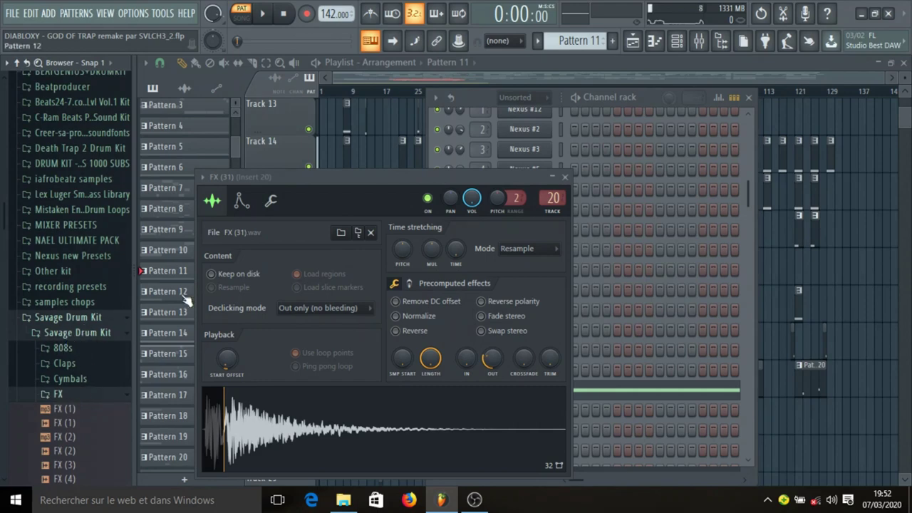
pyautogui.click(721, 41)
pyautogui.click(721, 41)
pyautogui.click(721, 41)
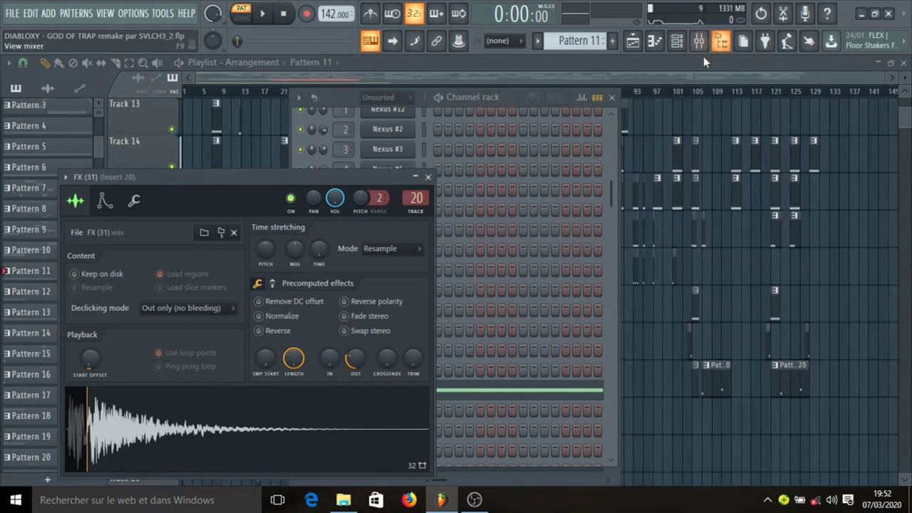
# Close the FX (31) settings, play Pattern 11, stop playback, and close the channel rack.
pyautogui.click(428, 177)
pyautogui.press('space')
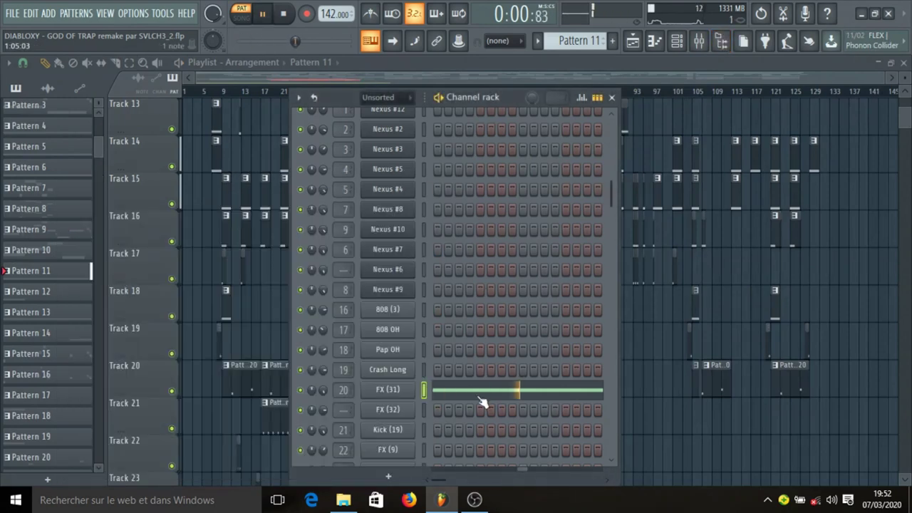
pyautogui.press('space')
pyautogui.click(612, 97)
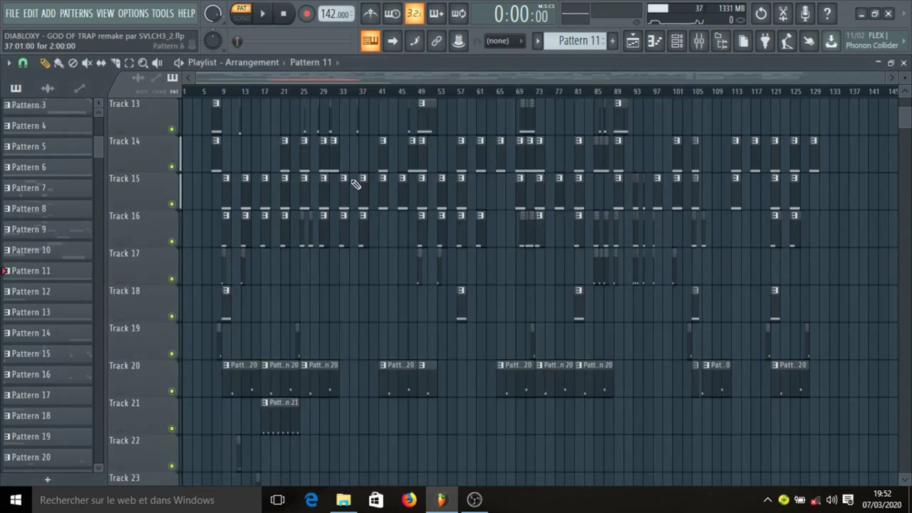
# Select Pattern 6 from its clip on Track 15 and briefly check its channels.
pyautogui.click(265, 180)
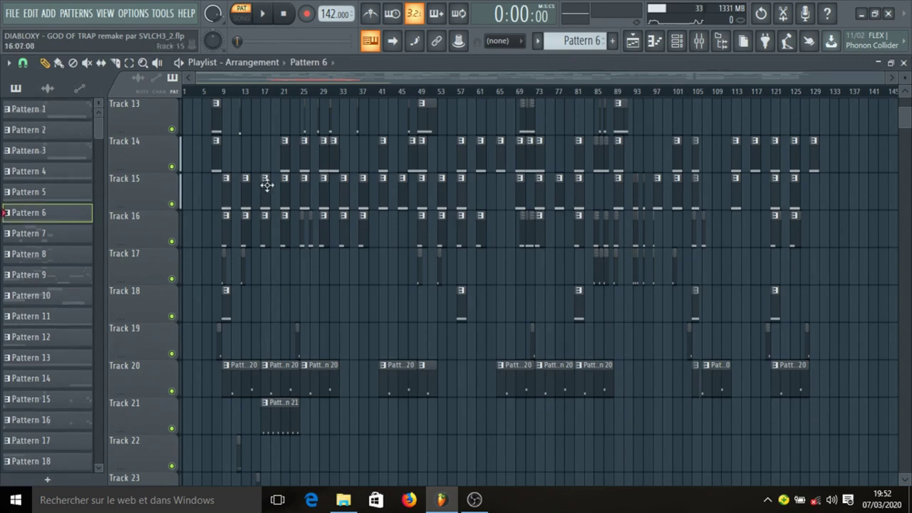
pyautogui.click(678, 42)
pyautogui.click(679, 41)
# Select Pattern 12 from its clip on Track 17, show its channels, and select the Kick (19) channel.
pyautogui.click(224, 269)
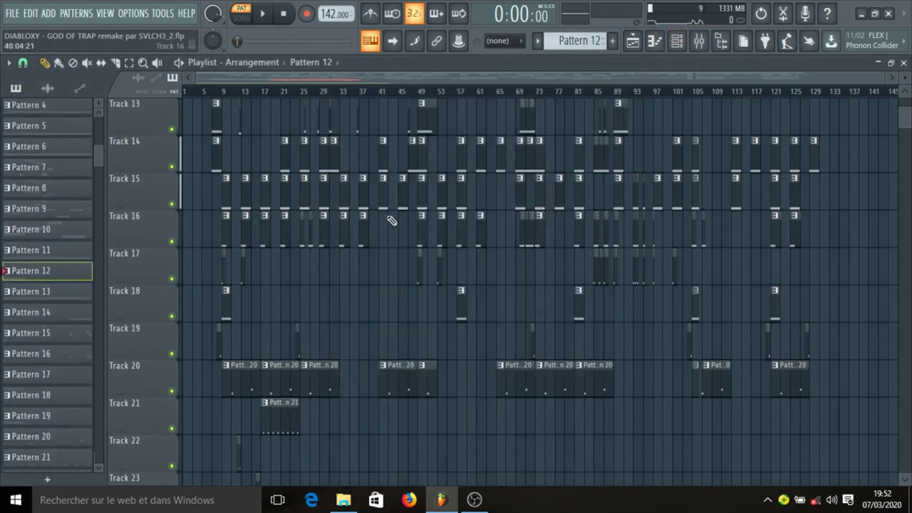
pyautogui.click(678, 42)
pyautogui.click(678, 50)
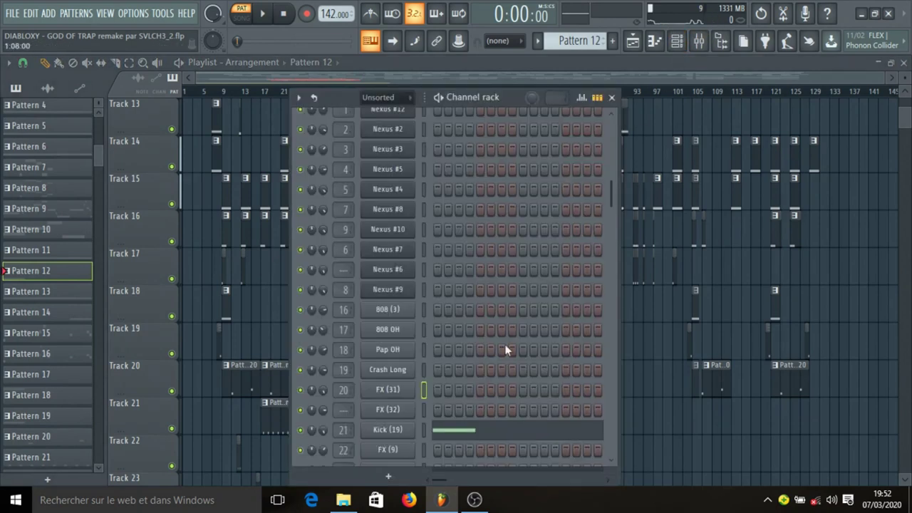
pyautogui.click(423, 430)
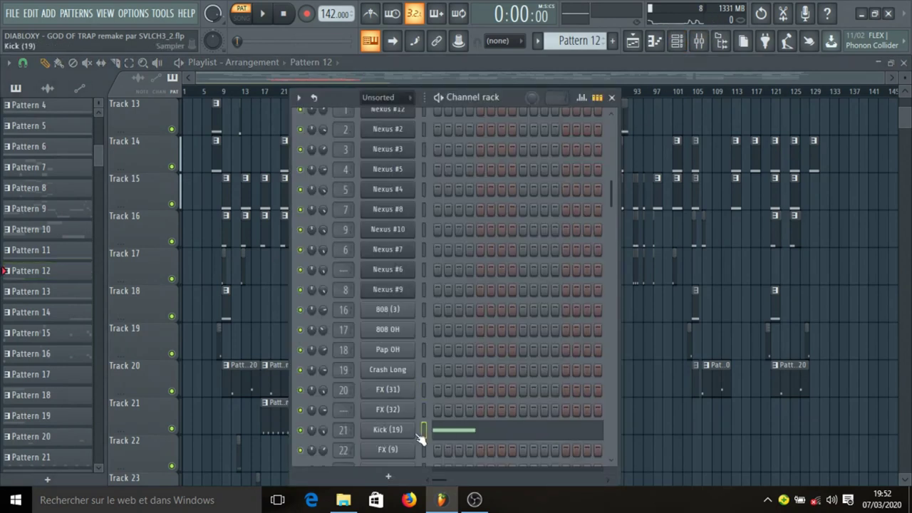
# Show Kick (19)'s sampler settings and locate its sample in the browser's Savage Drum Kit Kicks folder, closing the settings after viewing.
pyautogui.click(721, 41)
pyautogui.click(524, 429)
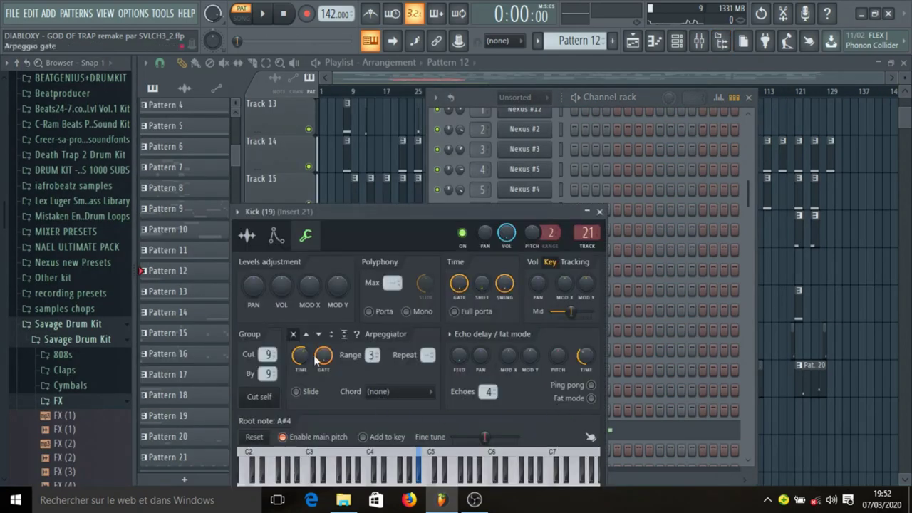
pyautogui.click(259, 238)
pyautogui.scroll(-15, 60, 280)
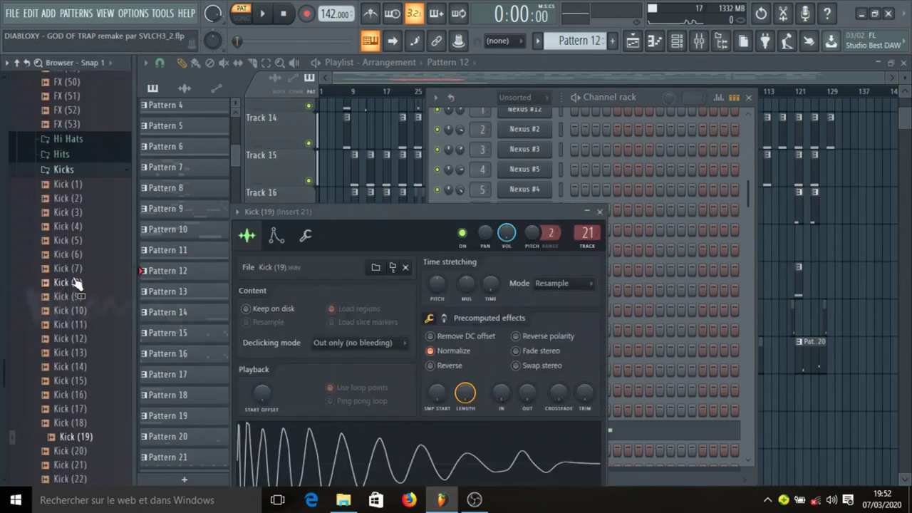
pyautogui.scroll(15, 85, 200)
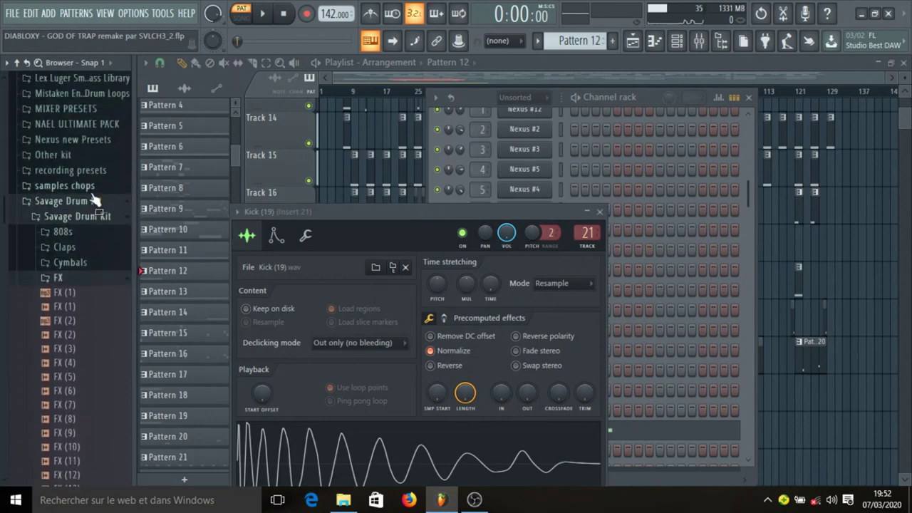
pyautogui.scroll(-5, 90, 201)
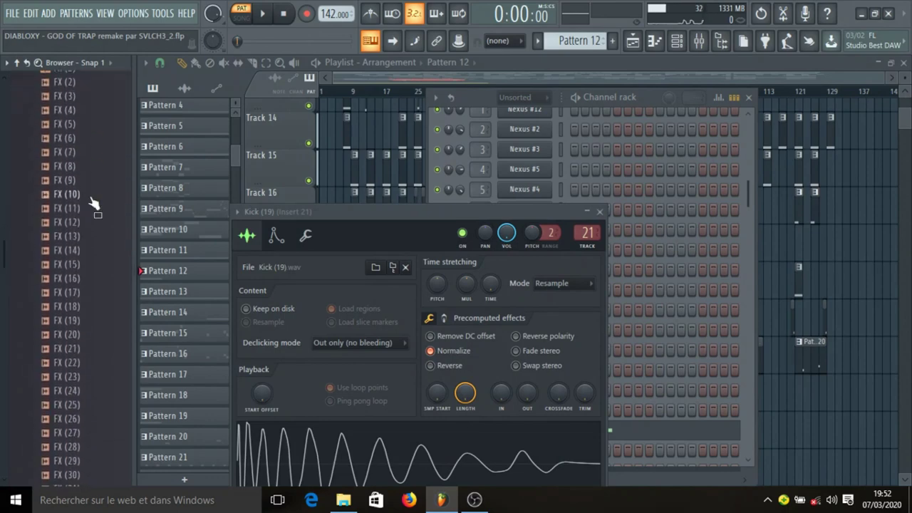
pyautogui.click(569, 73)
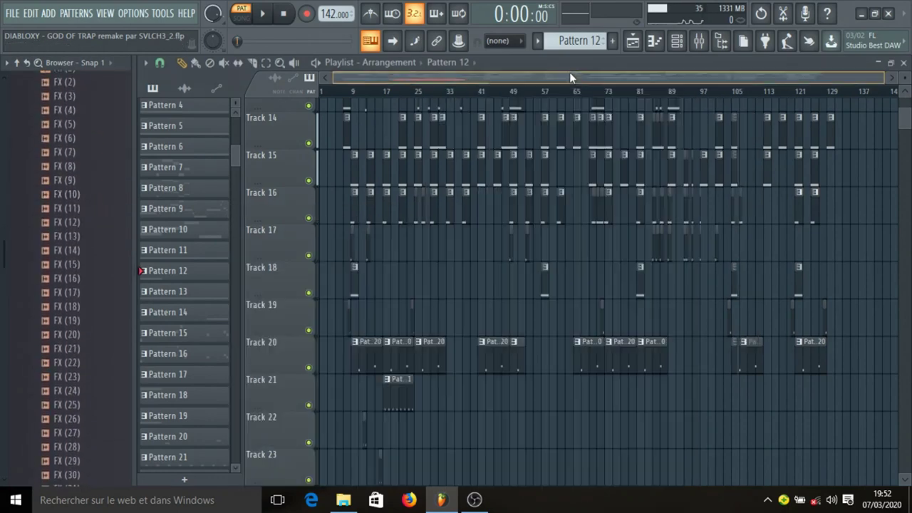
# Bring back Pattern 12's channels, play the pattern, stop playback, and hide the browser.
pyautogui.click(677, 42)
pyautogui.press('space')
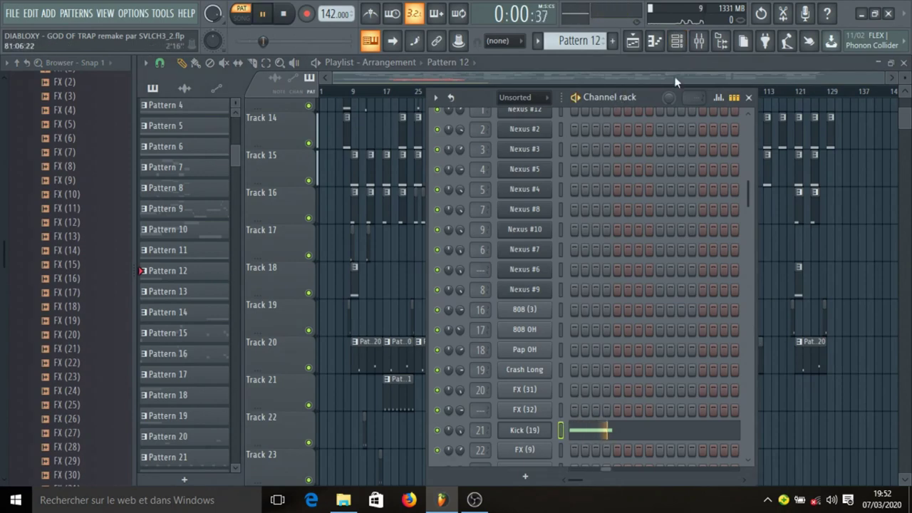
pyautogui.press('space')
pyautogui.click(721, 43)
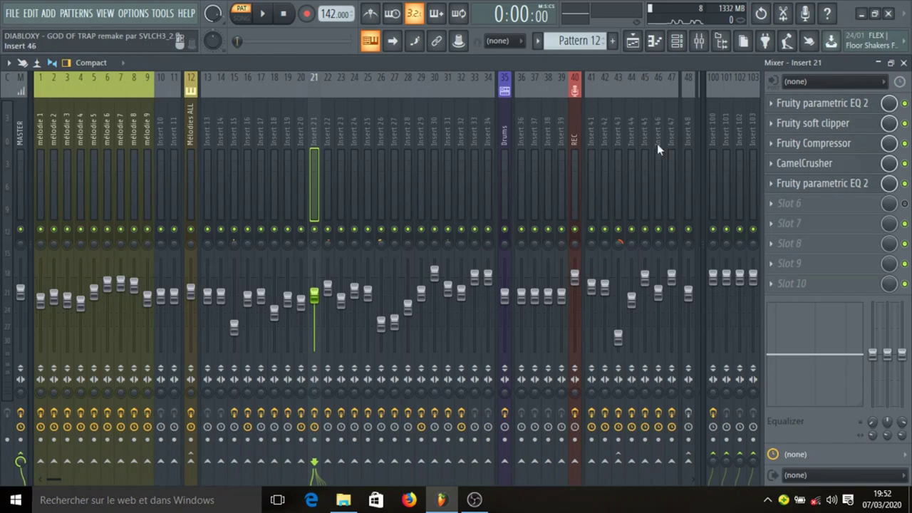
# Examine the first Fruity parametric EQ 2, the Fruity soft clipper and the Fruity Compressor on mixer Insert 21, closing each after viewing.
pyautogui.click(828, 101)
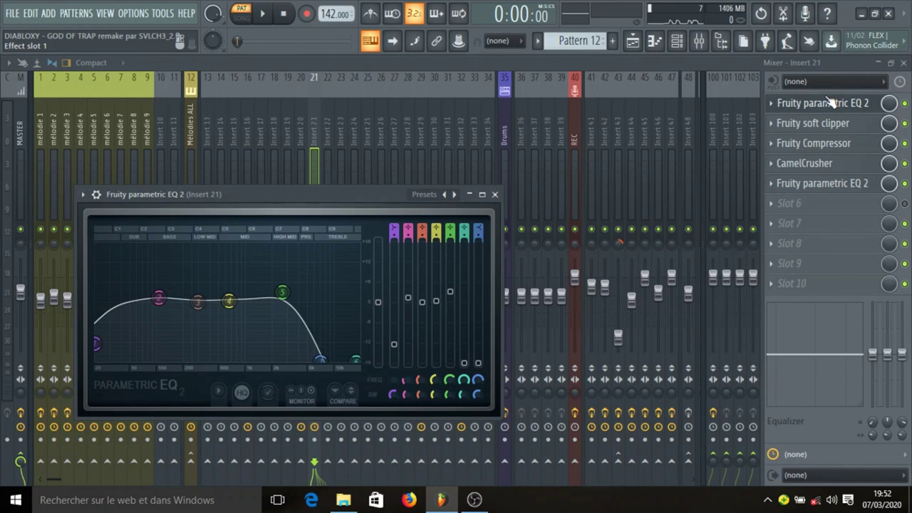
pyautogui.click(830, 101)
pyautogui.click(835, 123)
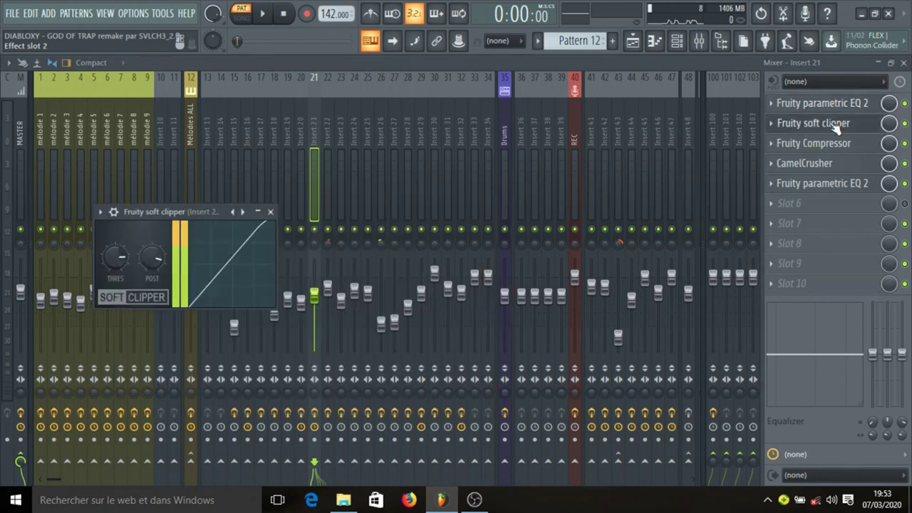
pyautogui.click(837, 125)
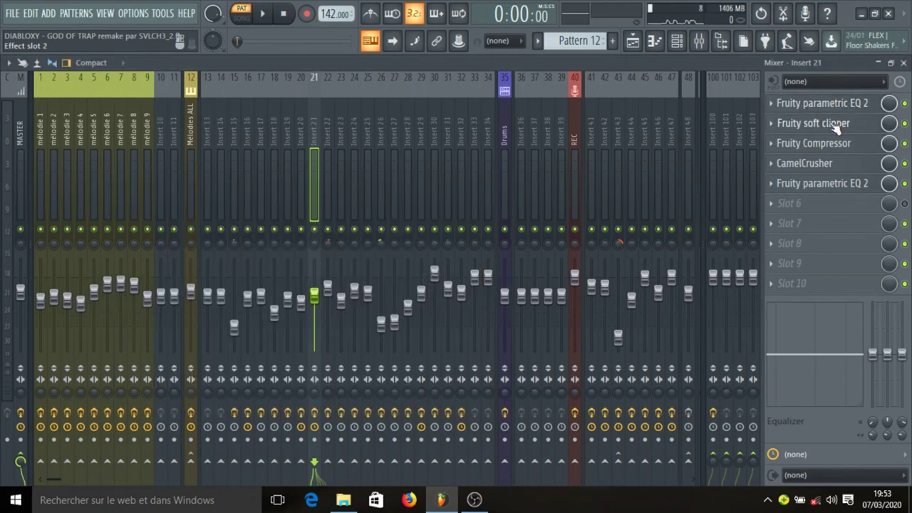
pyautogui.click(836, 144)
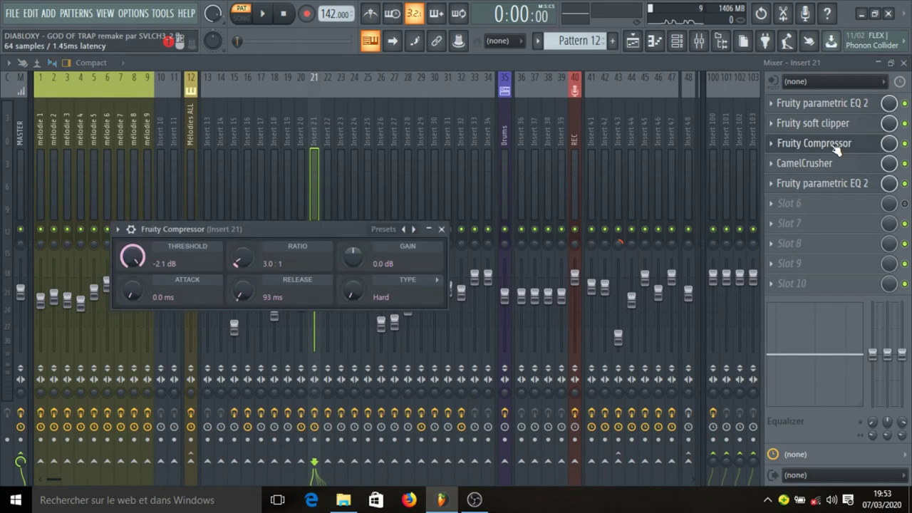
pyautogui.click(837, 144)
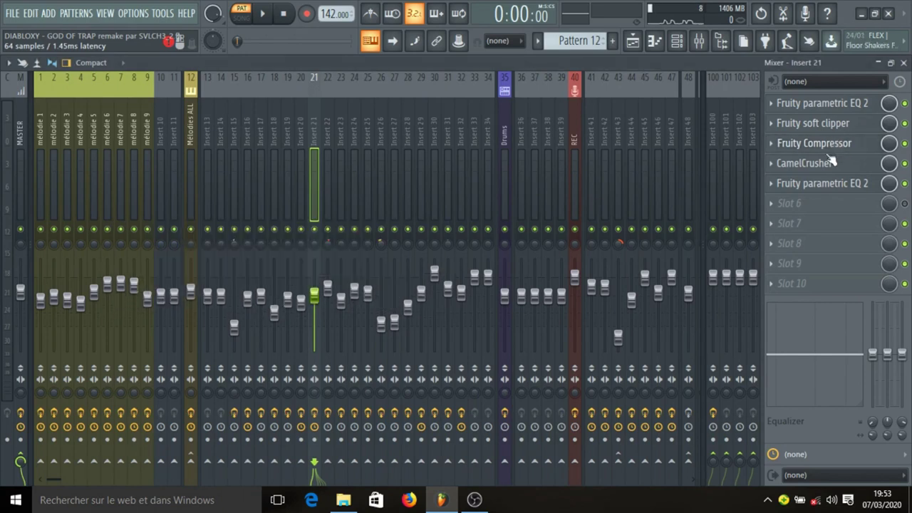
# Examine CamelCrusher and the second Fruity parametric EQ 2 on Insert 21, closing each after viewing.
pyautogui.click(830, 164)
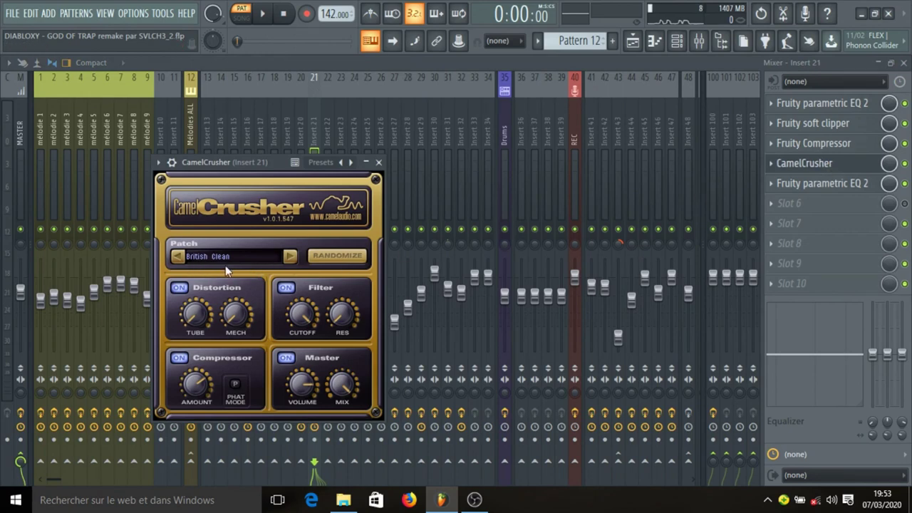
pyautogui.click(379, 162)
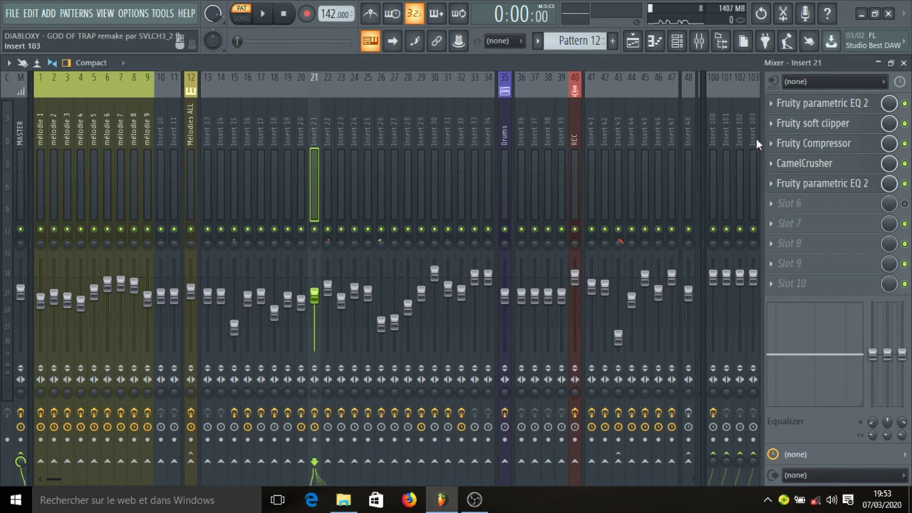
pyautogui.click(805, 185)
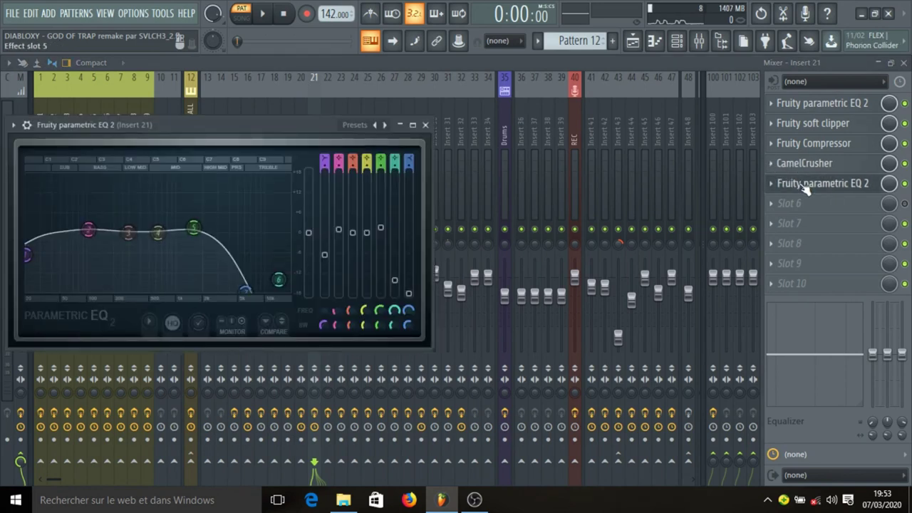
pyautogui.click(805, 185)
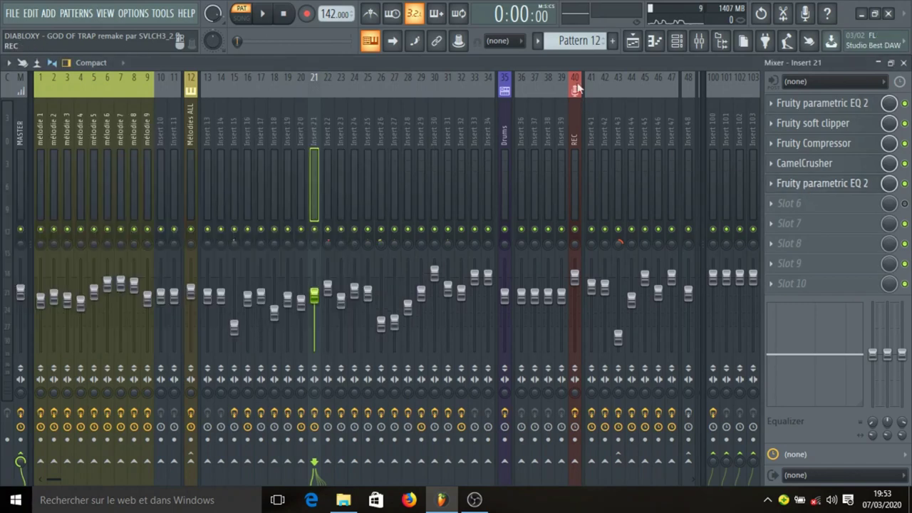
# Return to the playlist, select Pattern 13 from its clip on Track 18, and show its channels.
pyautogui.click(633, 41)
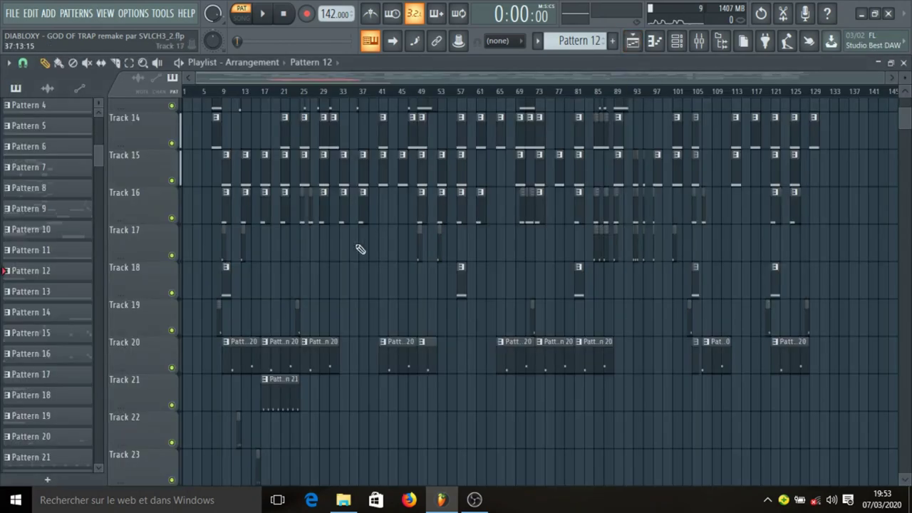
pyautogui.click(226, 286)
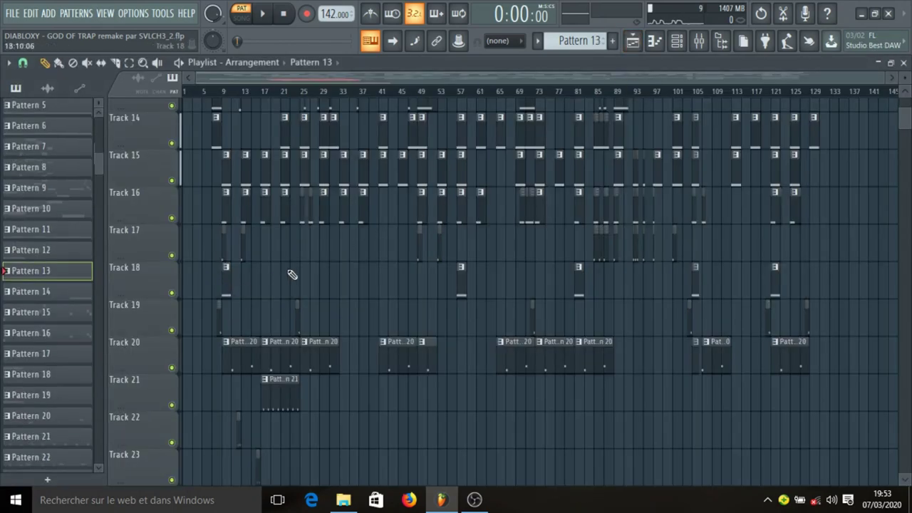
pyautogui.click(676, 41)
pyautogui.scroll(-3, 472, 384)
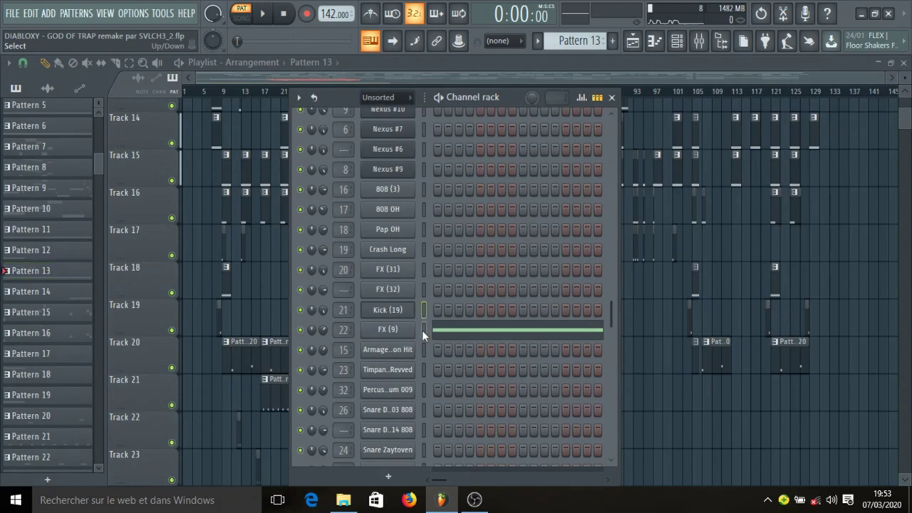
# Select the FX (9) channel, play Pattern 13, and stop playback after listening.
pyautogui.click(422, 330)
pyautogui.press('space')
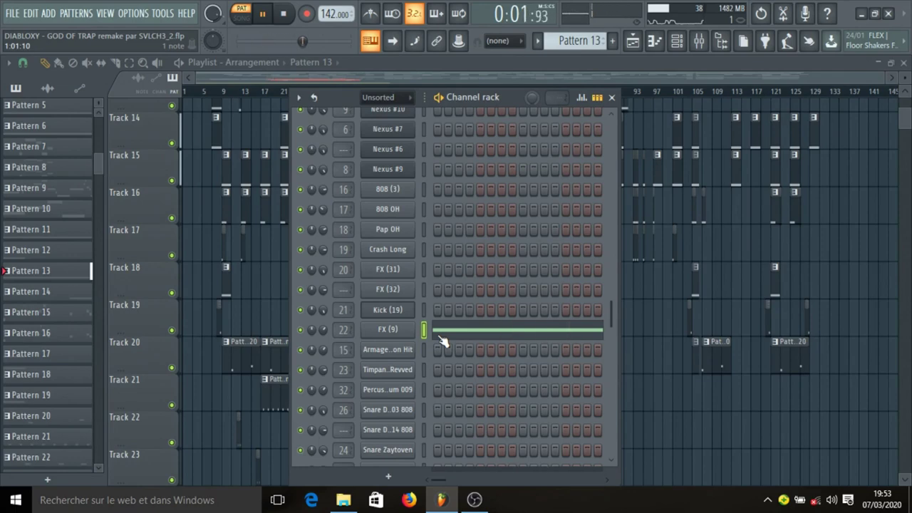
pyautogui.press('space')
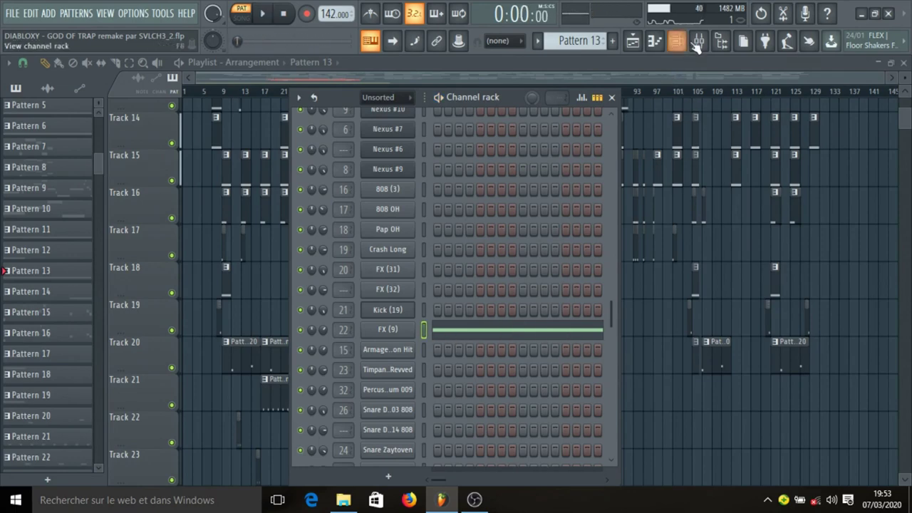
# Play Pattern 13 briefly with the mixer shown, then examine Insert 22's Fruity parametric EQ 2 and Fruity Stereo Enhancer.
pyautogui.click(699, 40)
pyautogui.press('space')
pyautogui.press('space')
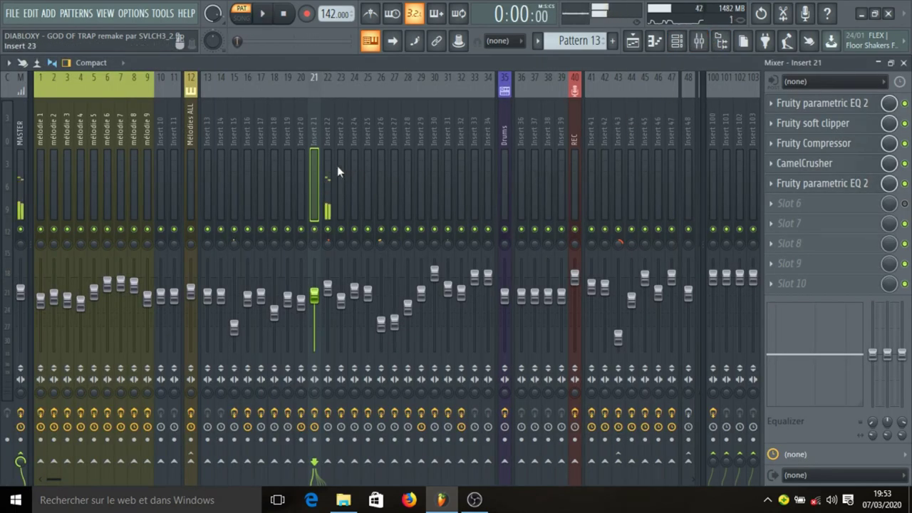
pyautogui.click(332, 168)
pyautogui.click(860, 105)
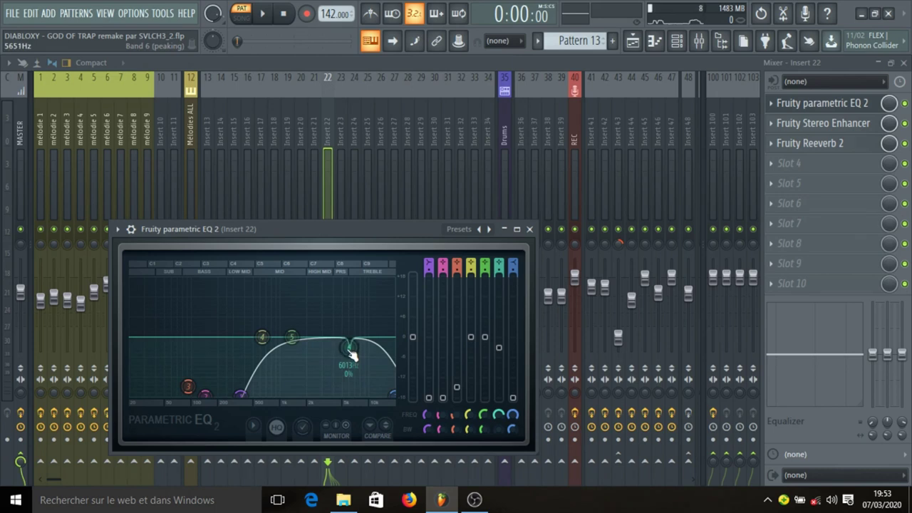
pyautogui.click(530, 229)
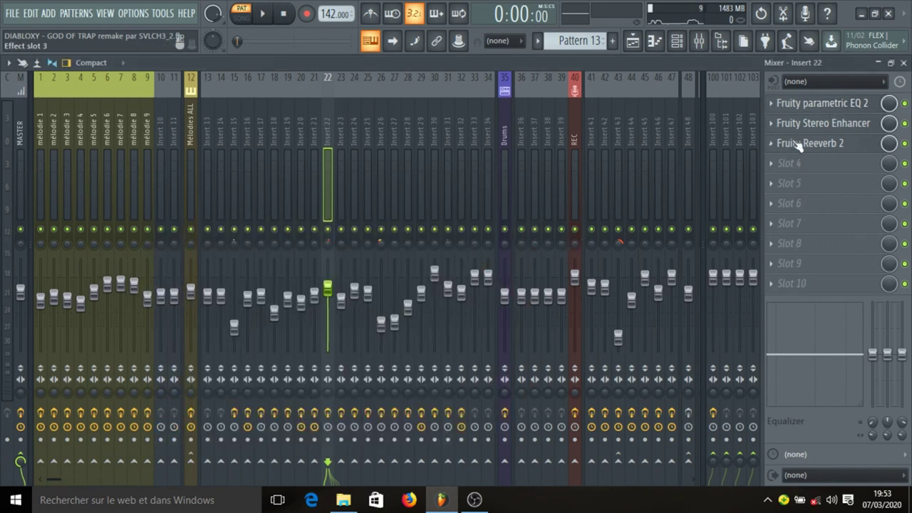
pyautogui.click(820, 125)
pyautogui.click(821, 128)
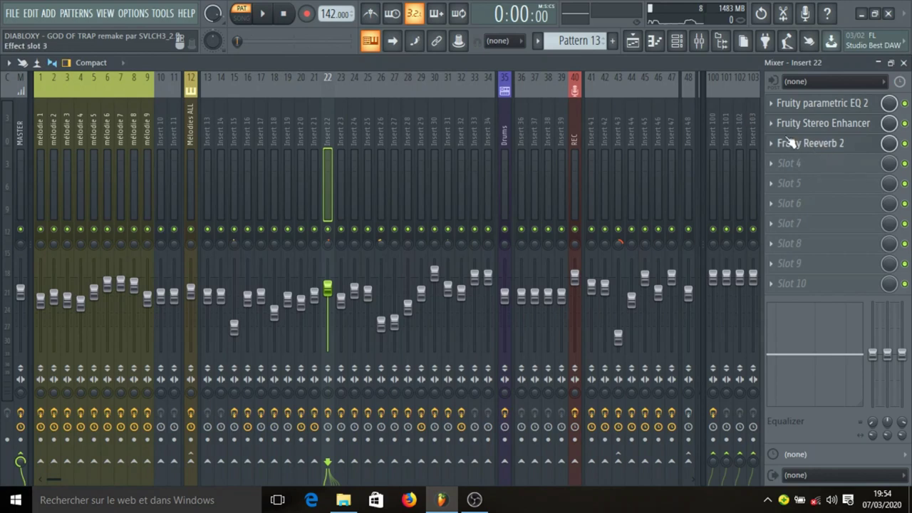
# Select Pattern 14 on Track 19 in the playlist and view the Nexus #7 preset from its channels, closing the instrument after viewing.
pyautogui.click(219, 326)
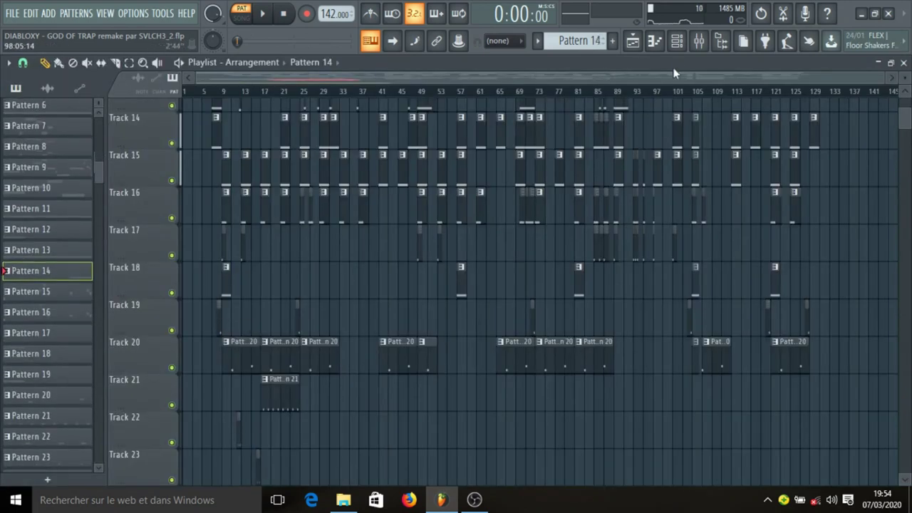
pyautogui.click(678, 48)
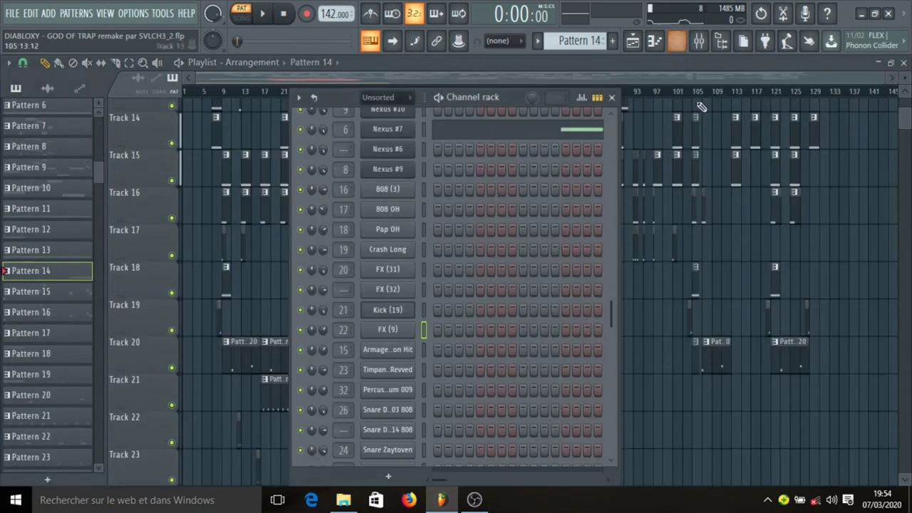
pyautogui.scroll(3, 490, 223)
pyautogui.click(391, 254)
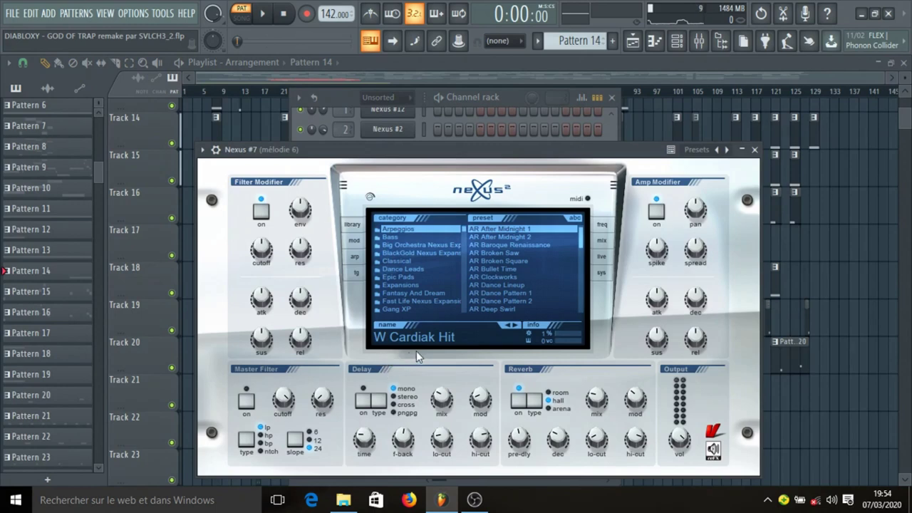
pyautogui.click(755, 150)
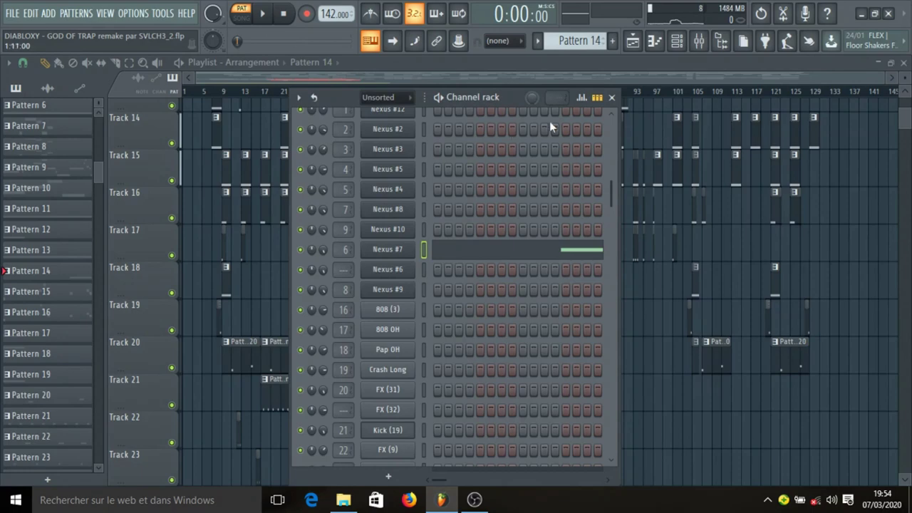
# Play Pattern 14 with its channel rack shown, stop it after listening, and hide the channels again.
pyautogui.press('F6')
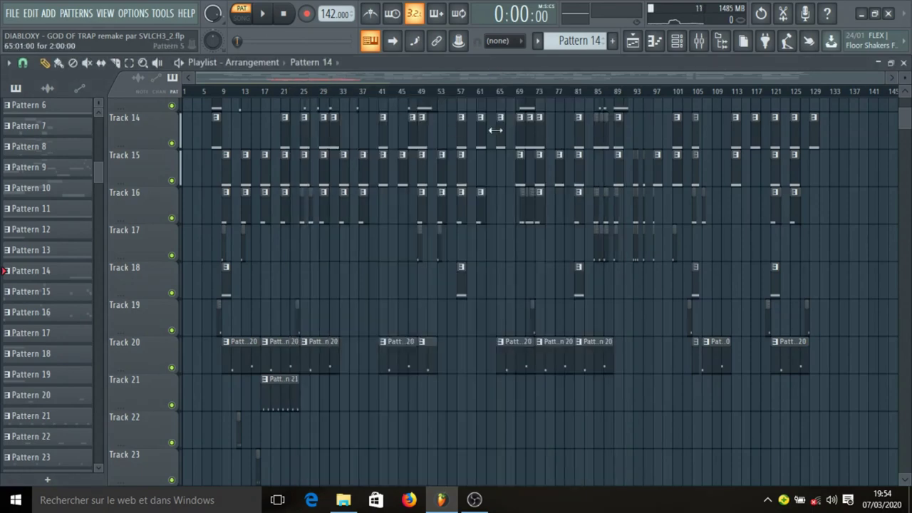
pyautogui.click(677, 41)
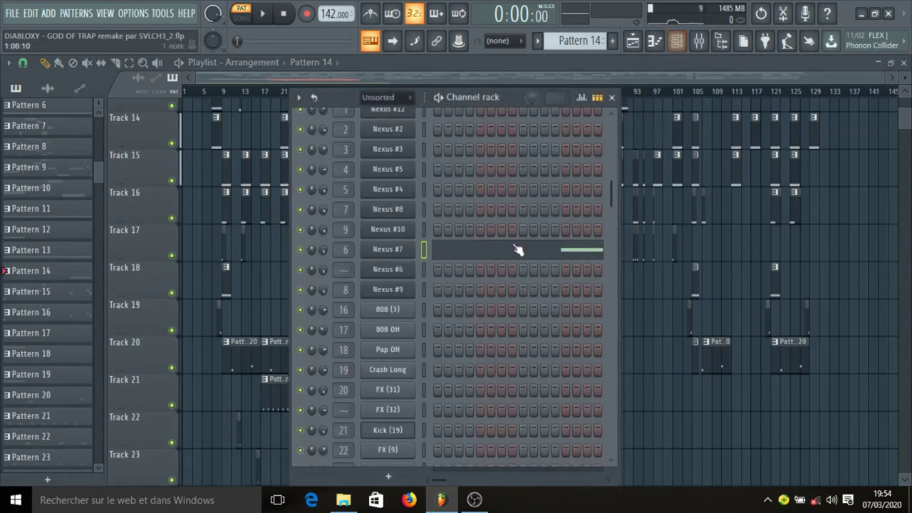
pyautogui.press('space')
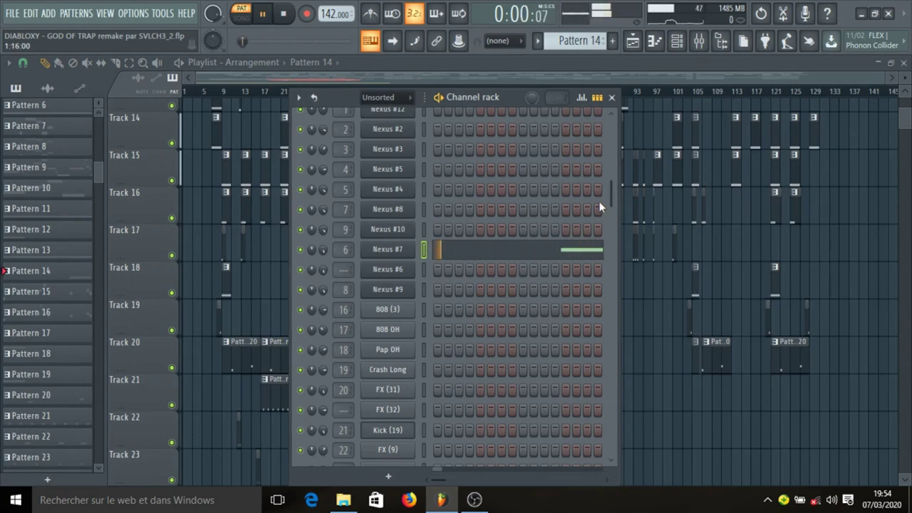
pyautogui.press('space')
pyautogui.press('F6')
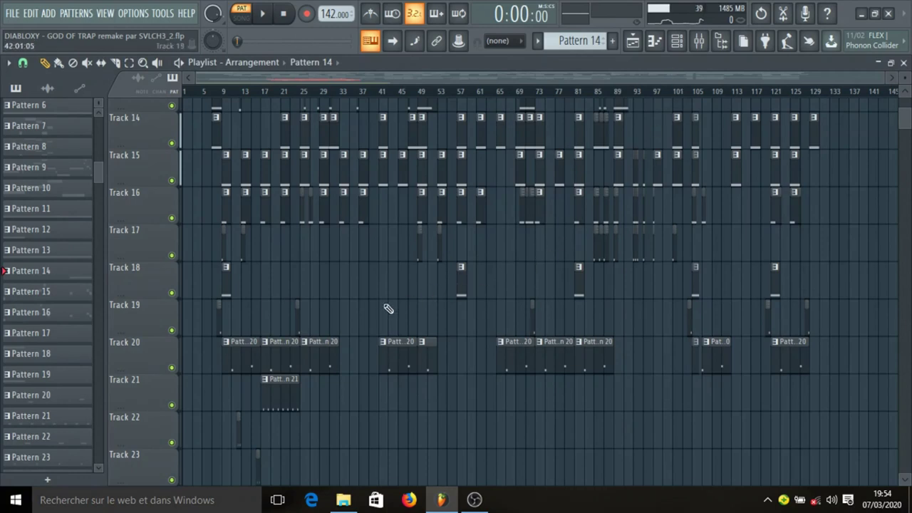
# Select Pattern 20 from its clip on Track 20 and view the Timpani 001 Revved channel's settings, closing them after viewing.
pyautogui.click(239, 357)
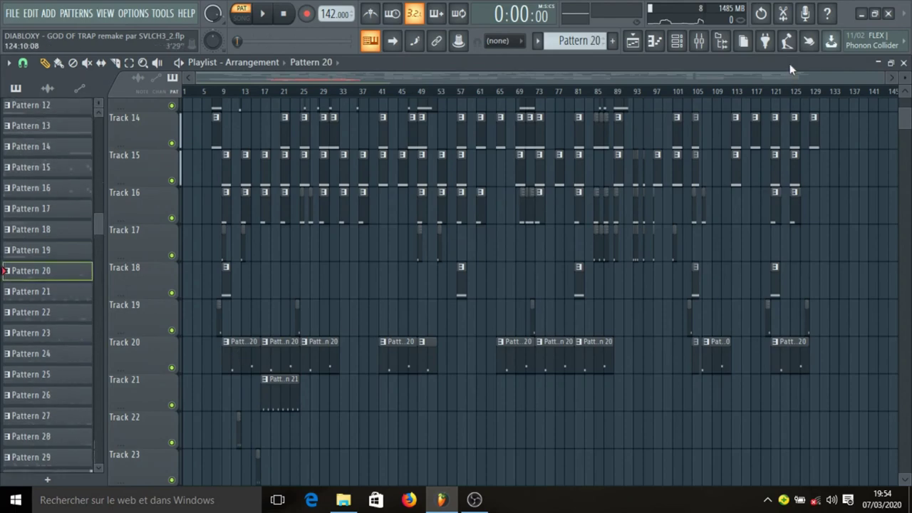
pyautogui.click(677, 41)
pyautogui.scroll(-5, 469, 254)
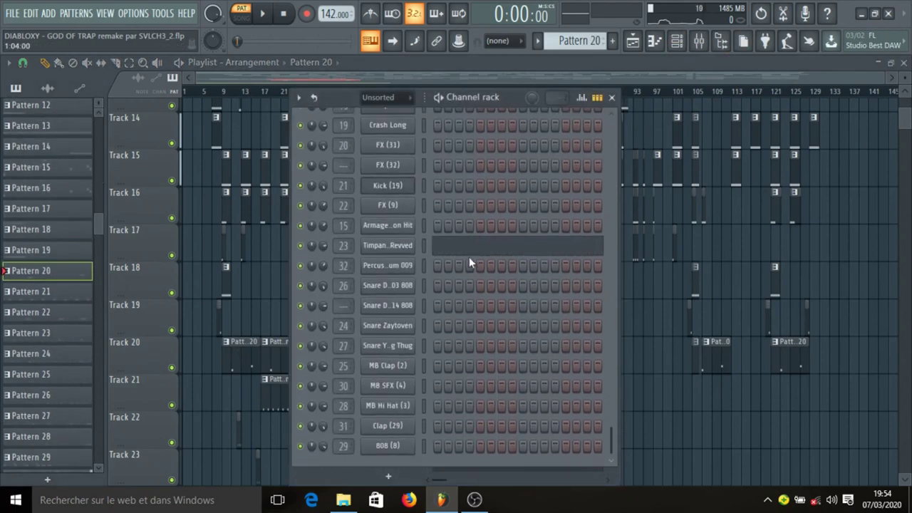
pyautogui.click(409, 244)
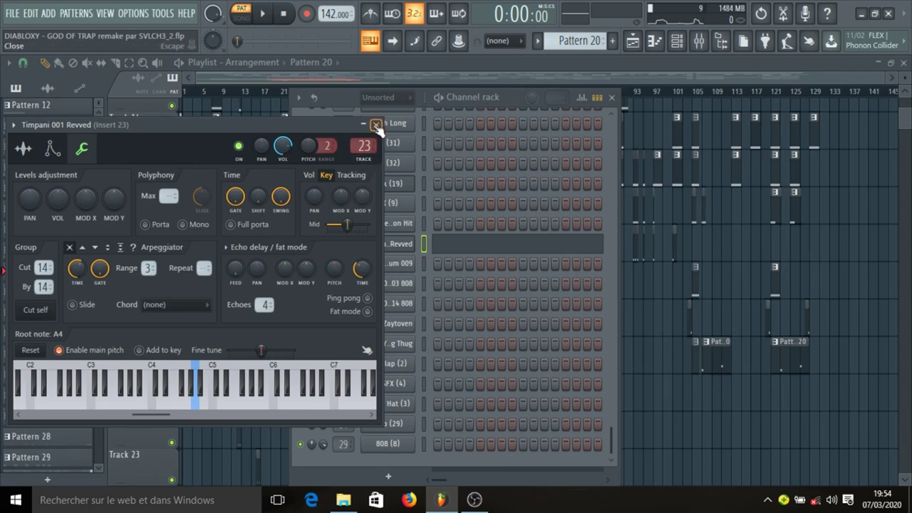
pyautogui.click(376, 124)
# Show the Timpani 001 Revved notes in the piano roll and play Pattern 20, skipping ahead to about bar 6 before stopping.
pyautogui.click(443, 244)
pyautogui.scroll(4, 401, 247)
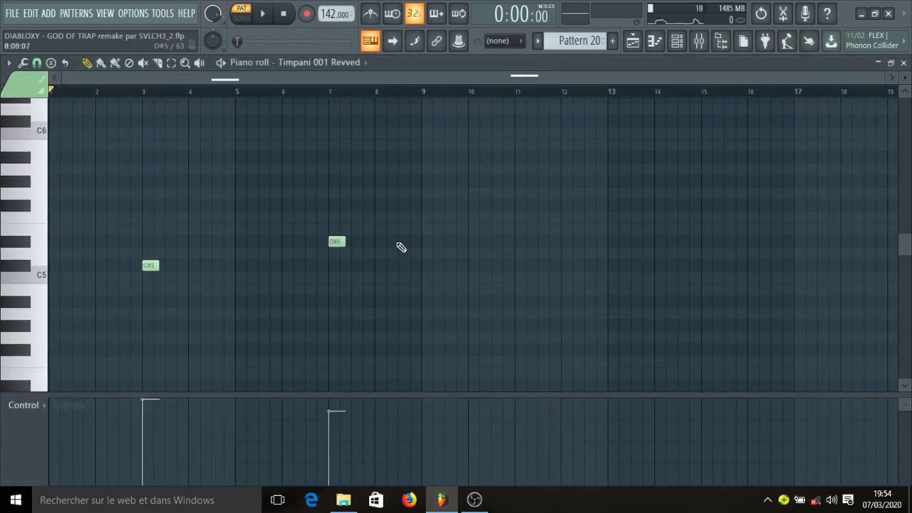
pyautogui.press('space')
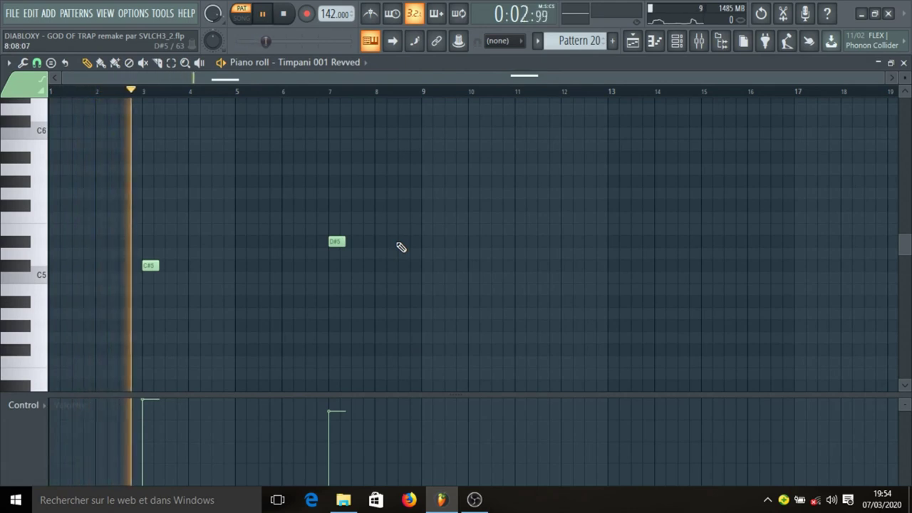
pyautogui.click(280, 92)
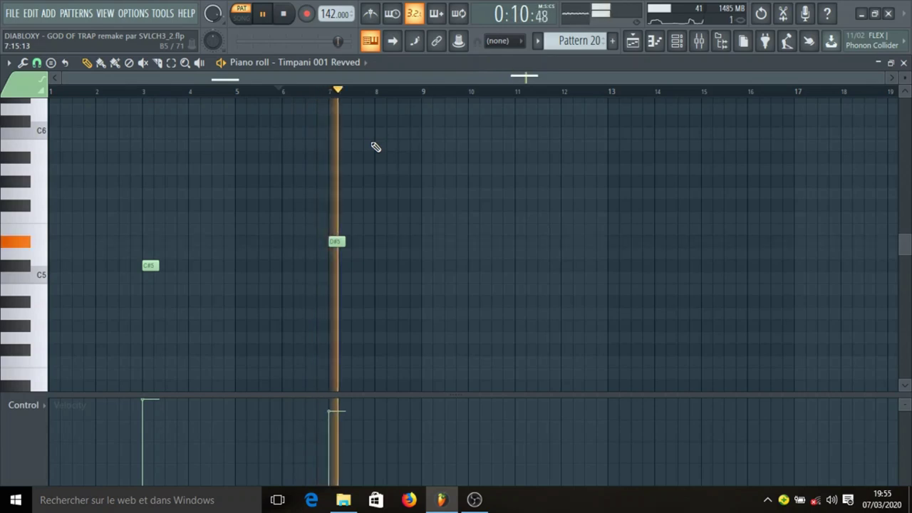
pyautogui.press('space')
# Return to the playlist, select Pattern 21 on Track 21, and view the Percussion Tom Drum 009 channel's settings, closing them after viewing.
pyautogui.press('F5')
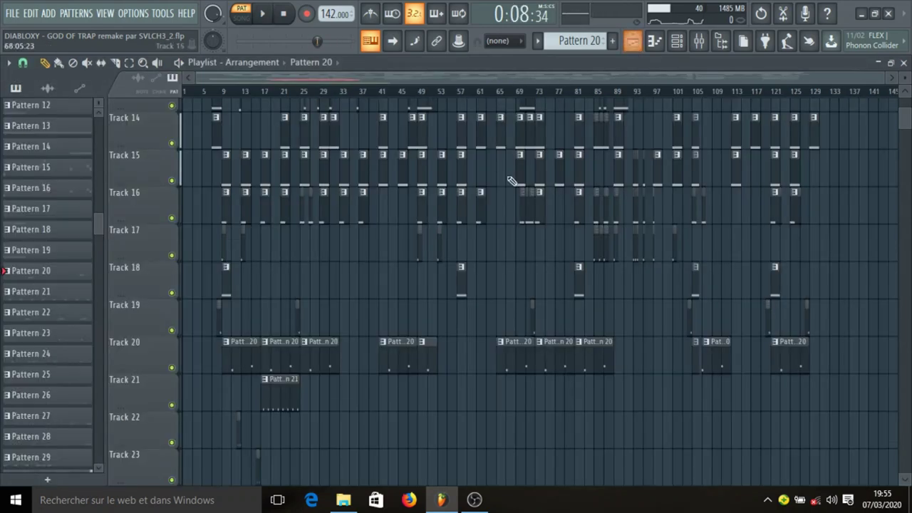
pyautogui.scroll(-3, 358, 301)
pyautogui.click(272, 278)
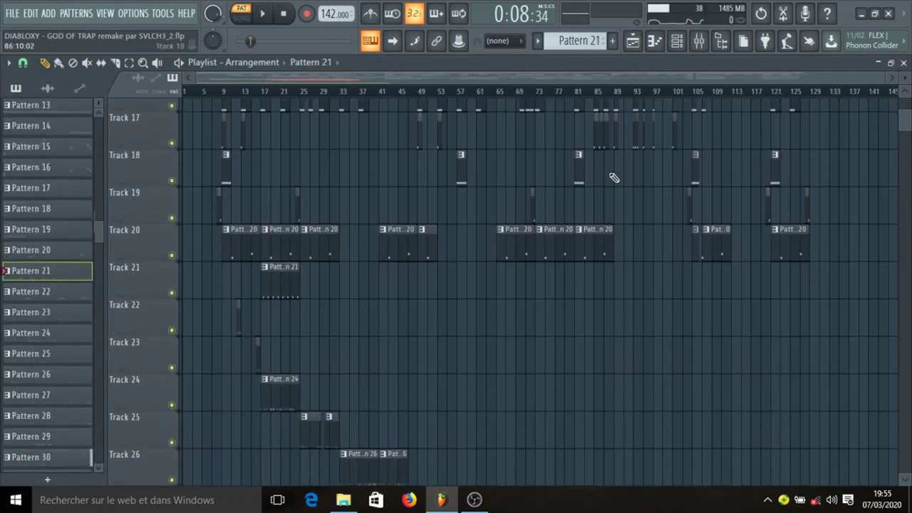
pyautogui.click(677, 41)
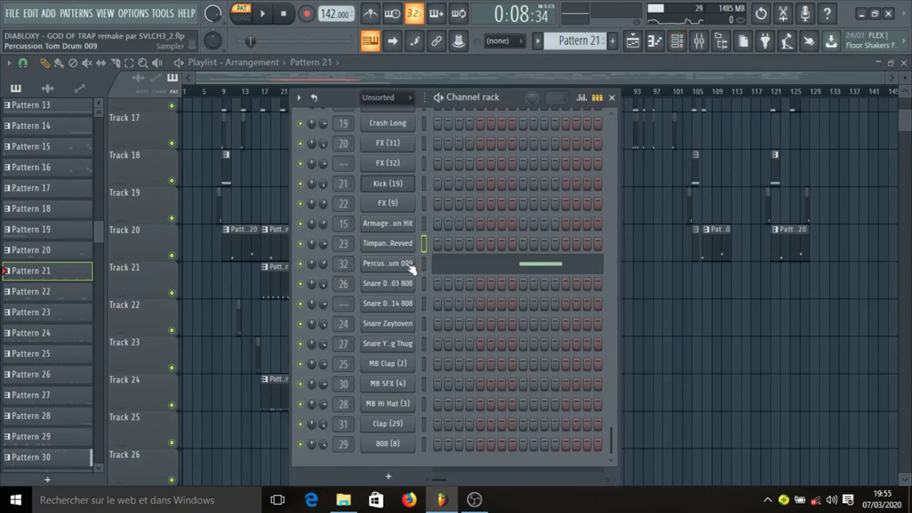
pyautogui.click(407, 264)
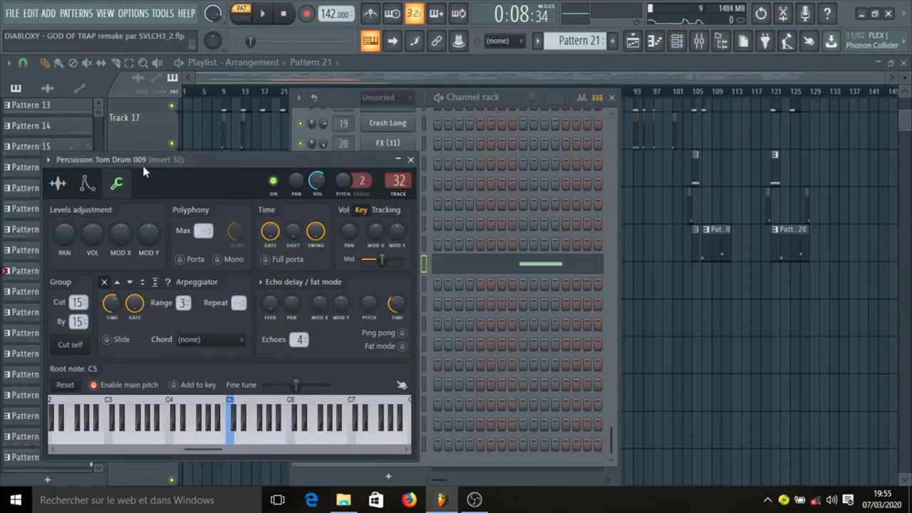
pyautogui.click(411, 159)
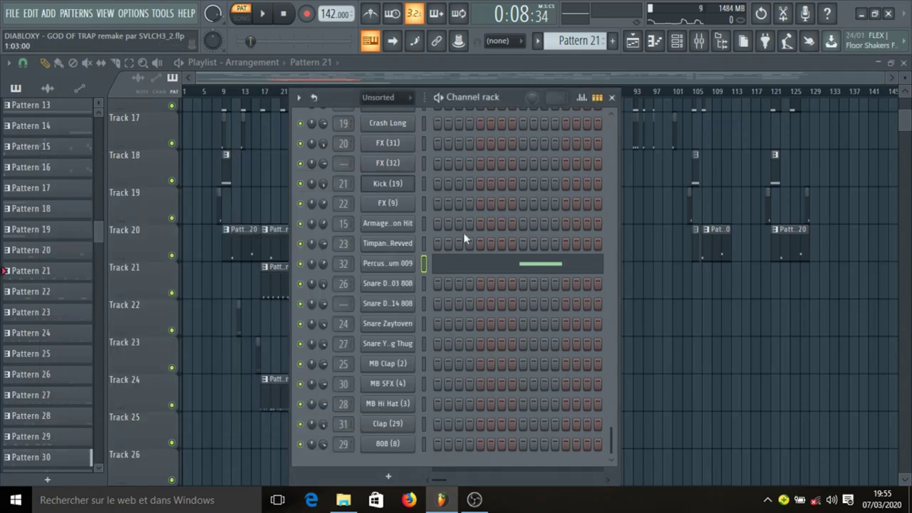
# Show the Percussion Tom Drum 009 notes in the piano roll, play Pattern 21 from the start, and stop it with the mixer shown.
pyautogui.click(476, 266)
pyautogui.click(283, 16)
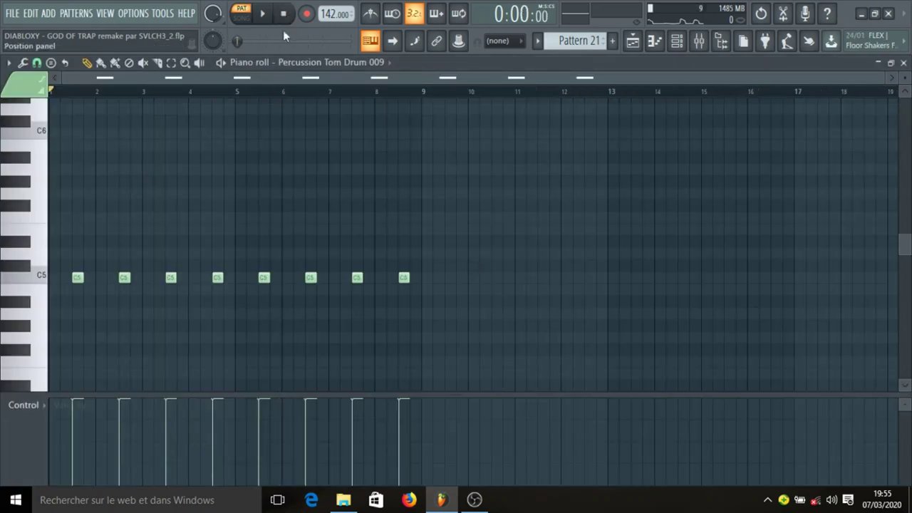
pyautogui.press('space')
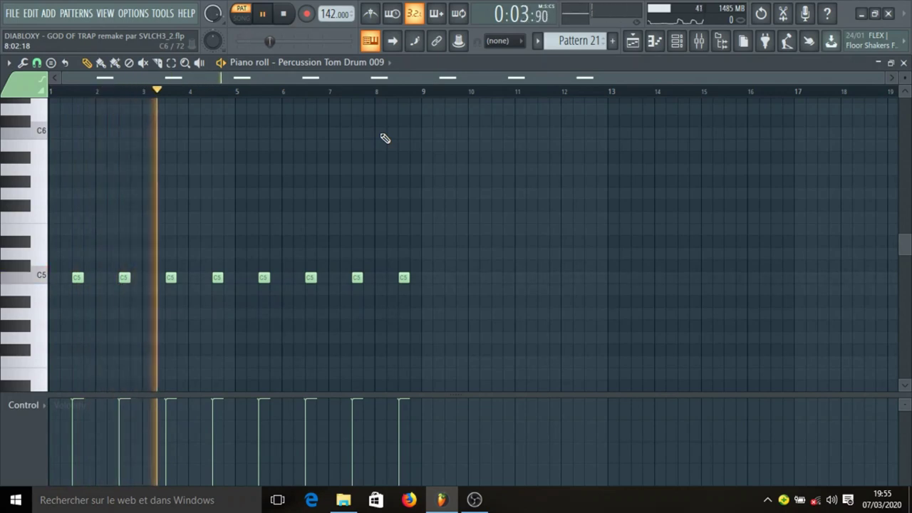
pyautogui.click(699, 40)
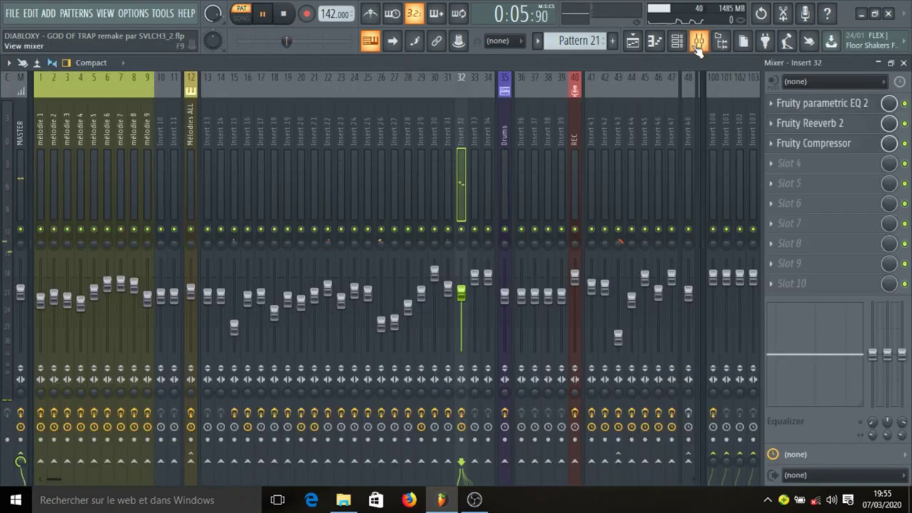
pyautogui.press('space')
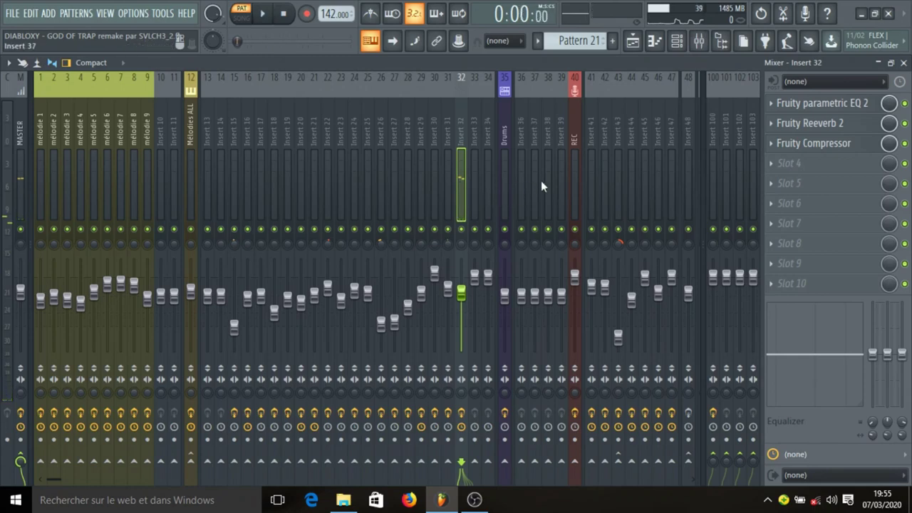
# Examine the Fruity parametric EQ 2, Fruity Reeverb 2 and Fruity Compressor settings on Insert 32.
pyautogui.click(832, 104)
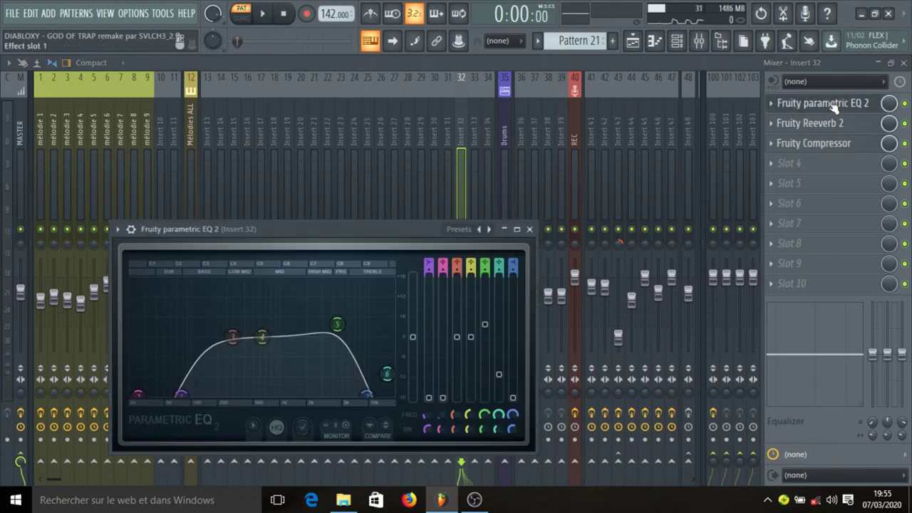
pyautogui.click(832, 104)
pyautogui.click(830, 122)
pyautogui.click(831, 123)
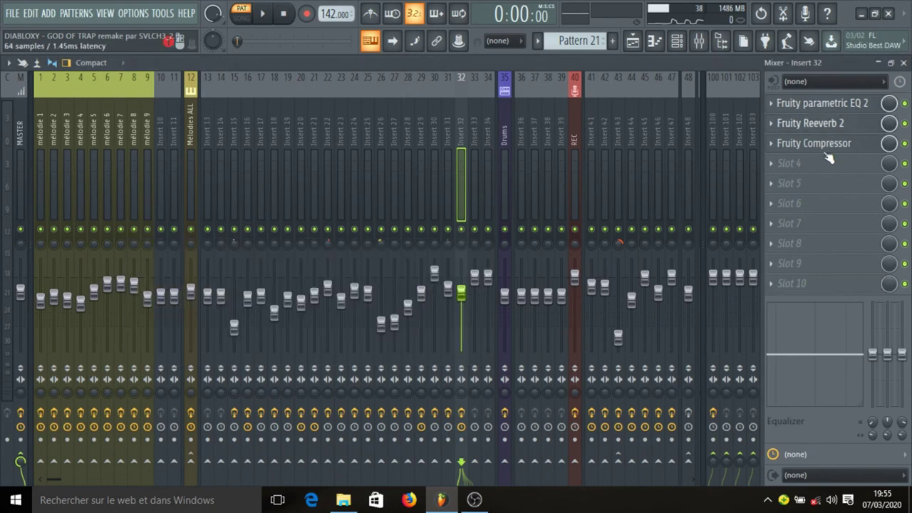
pyautogui.click(826, 144)
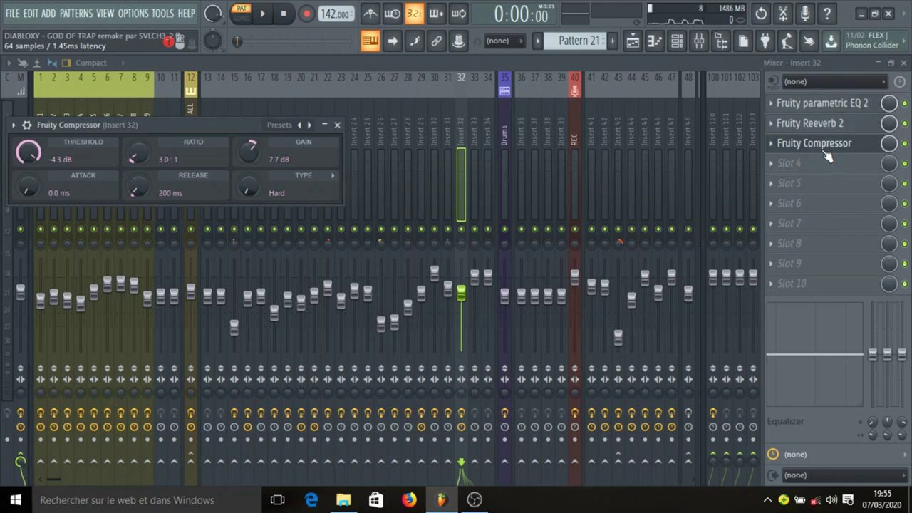
# Return to the playlist, select Pattern 22 on Track 22, and view the Snare Zaytoven channel's settings, closing them after viewing.
pyautogui.click(633, 41)
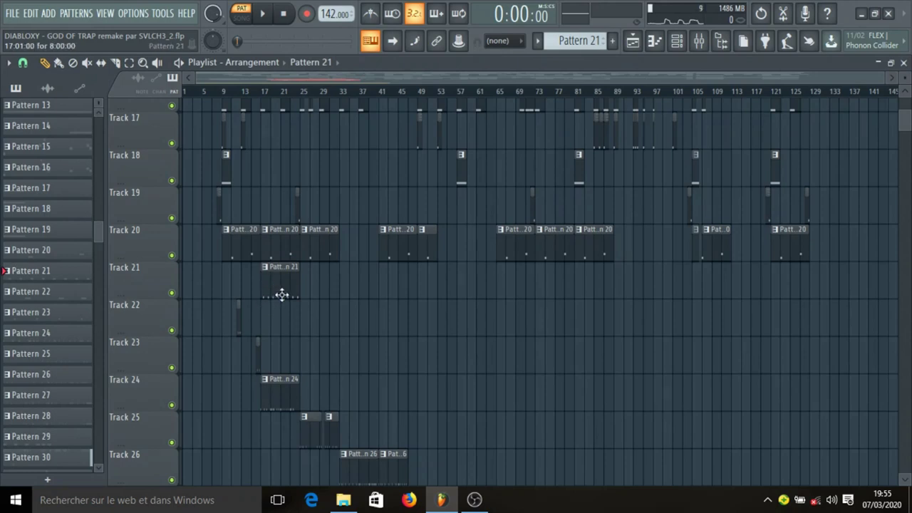
pyautogui.scroll(-2, 281, 294)
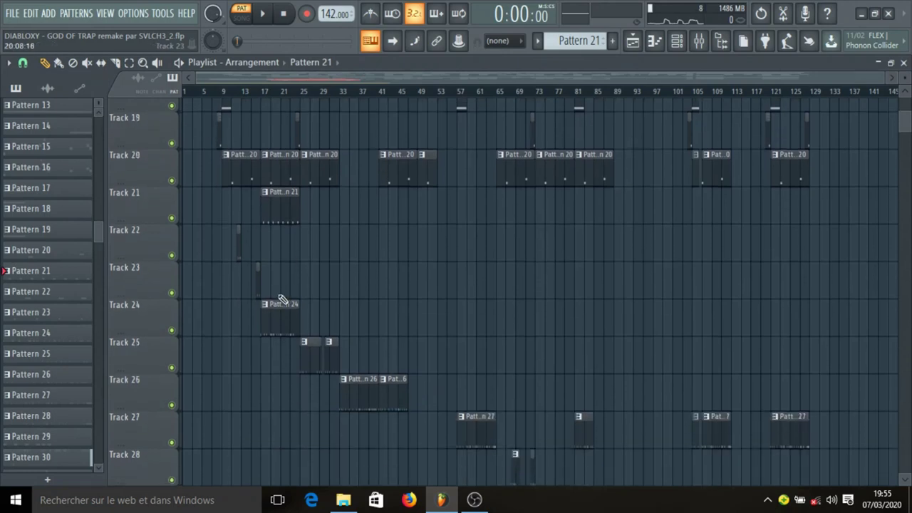
pyautogui.click(238, 247)
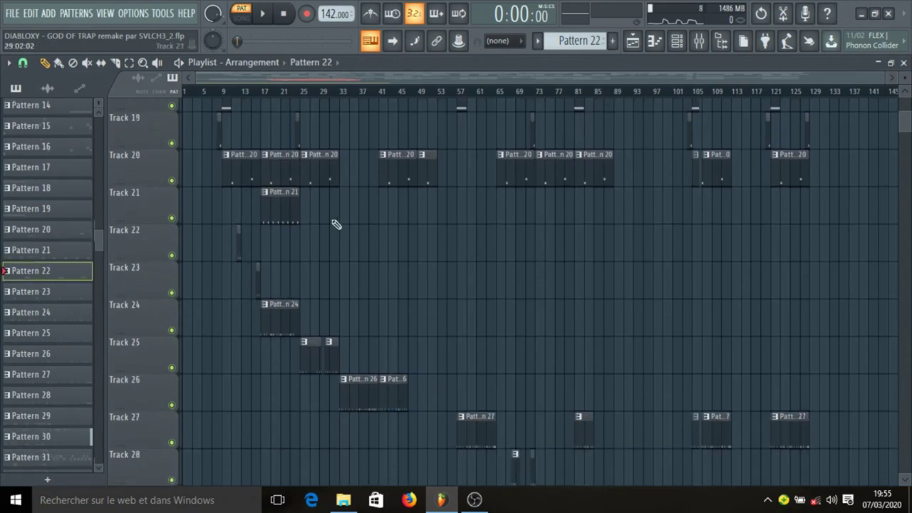
pyautogui.click(677, 40)
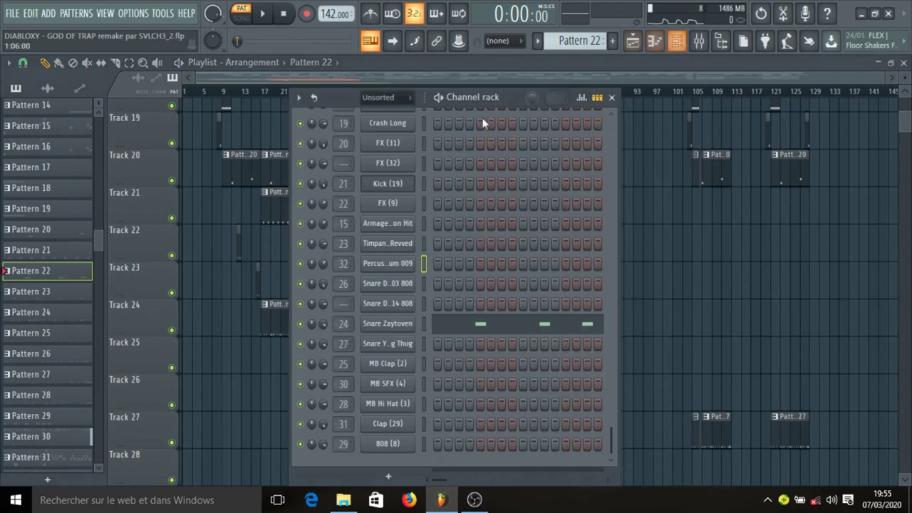
pyautogui.click(387, 324)
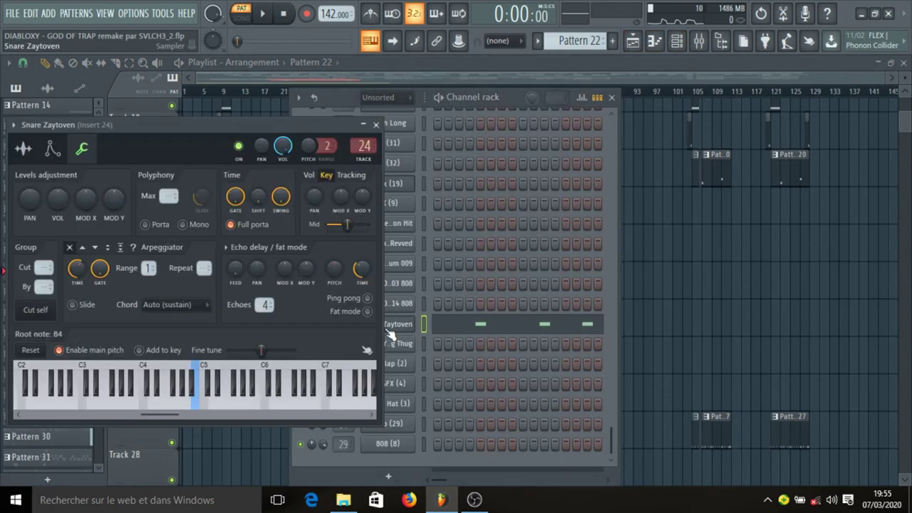
pyautogui.click(376, 120)
# Show the Snare Zaytoven notes in the piano roll, play Pattern 22, and stop it with Insert 24 selected in the mixer.
pyautogui.click(464, 318)
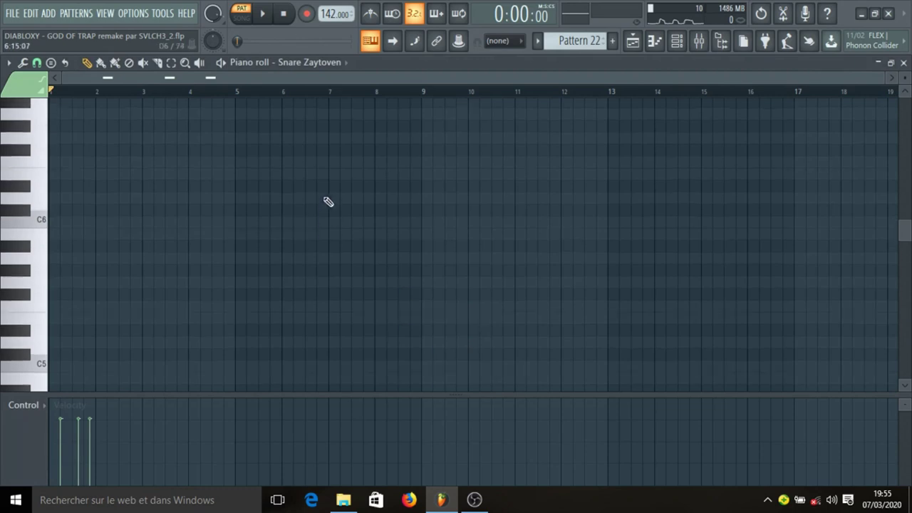
pyautogui.scroll(-4, 324, 206)
pyautogui.scroll(2, 321, 203)
pyautogui.press('space')
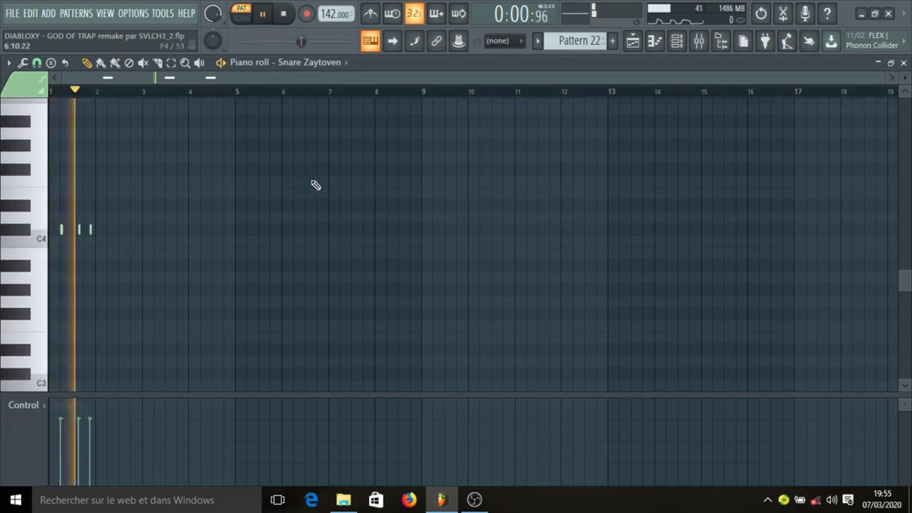
pyautogui.click(699, 41)
pyautogui.click(358, 174)
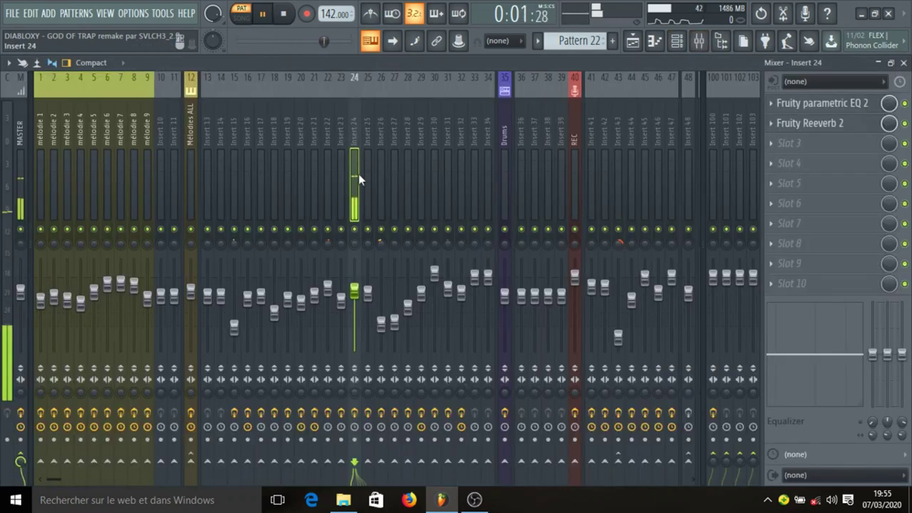
pyautogui.press('space')
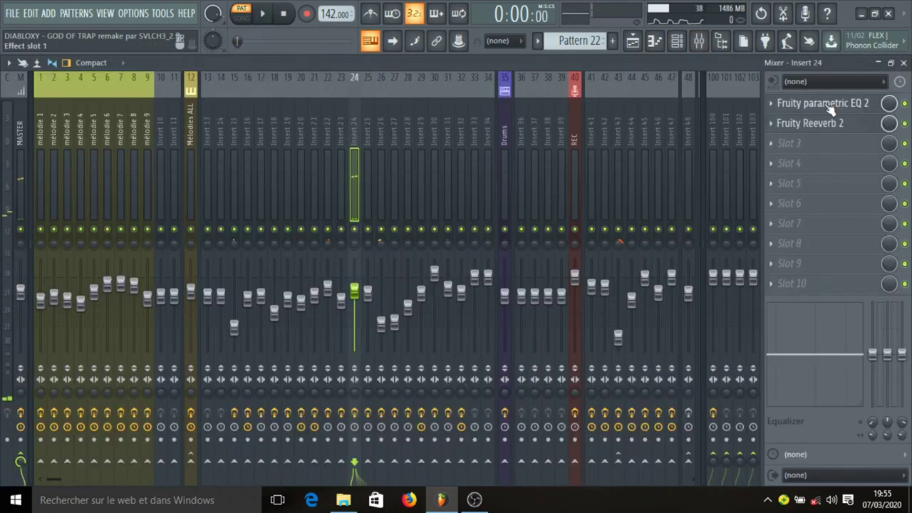
# Examine the Fruity parametric EQ 2 and Fruity Reeverb 2 settings on Insert 24, closing each after viewing.
pyautogui.click(826, 104)
pyautogui.click(830, 104)
pyautogui.click(827, 124)
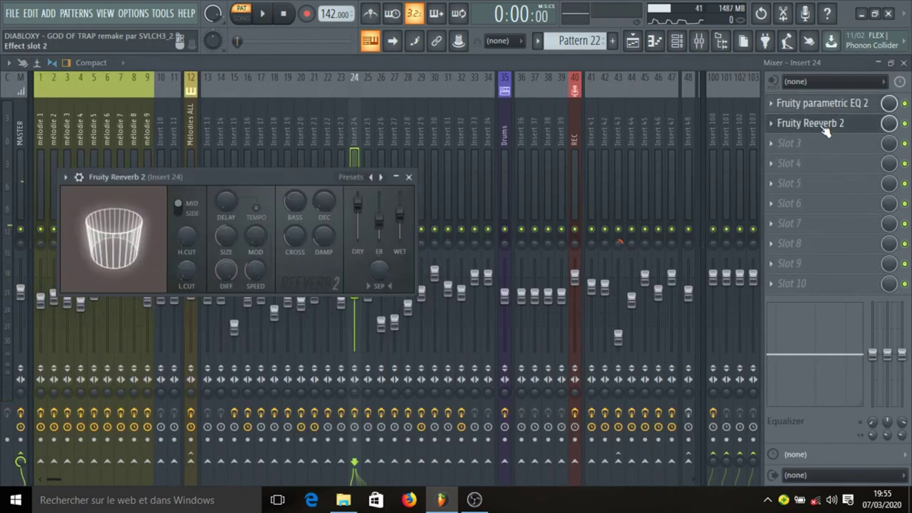
pyautogui.click(827, 124)
# Return to the playlist, switch to Pattern 23, and show the MB Clap (2) channel's notes in the piano roll.
pyautogui.click(633, 40)
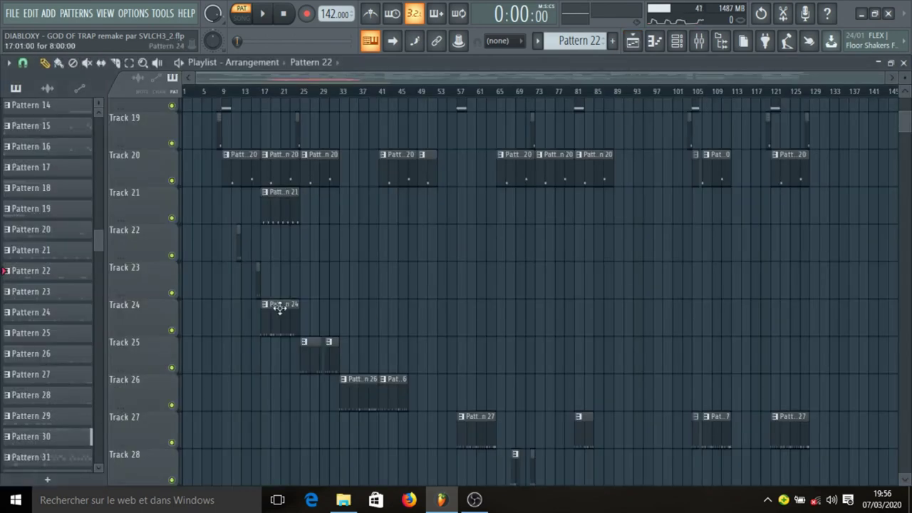
pyautogui.press('KP_Add')
pyautogui.click(676, 40)
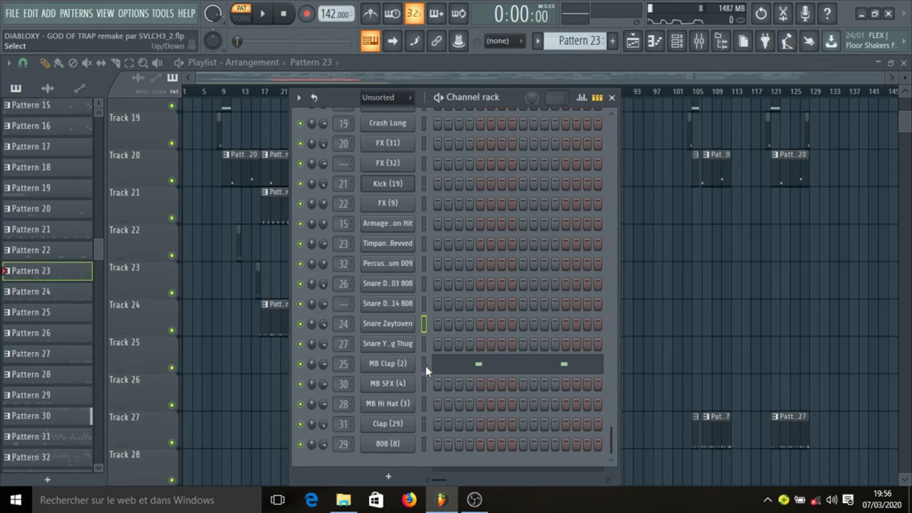
pyautogui.click(464, 372)
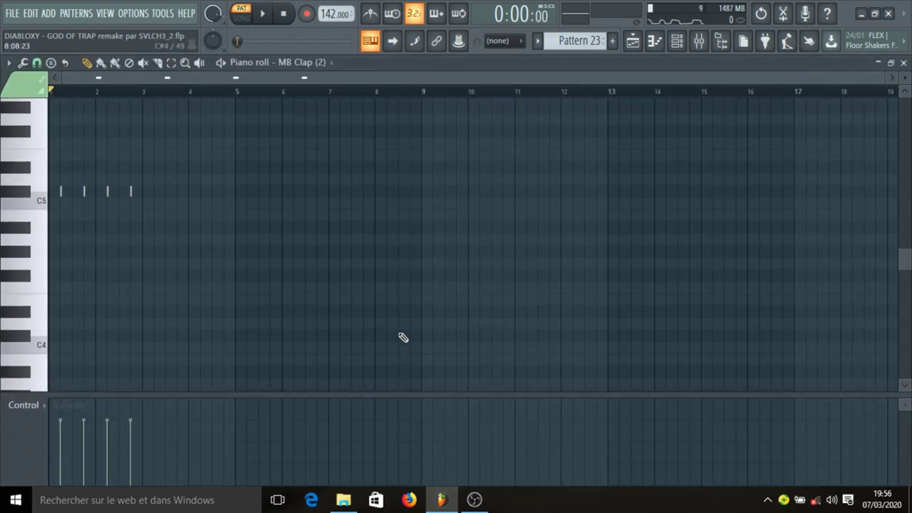
# Play Pattern 23, stop it while viewing the mixer, and select Insert 25 to show its effects.
pyautogui.press('space')
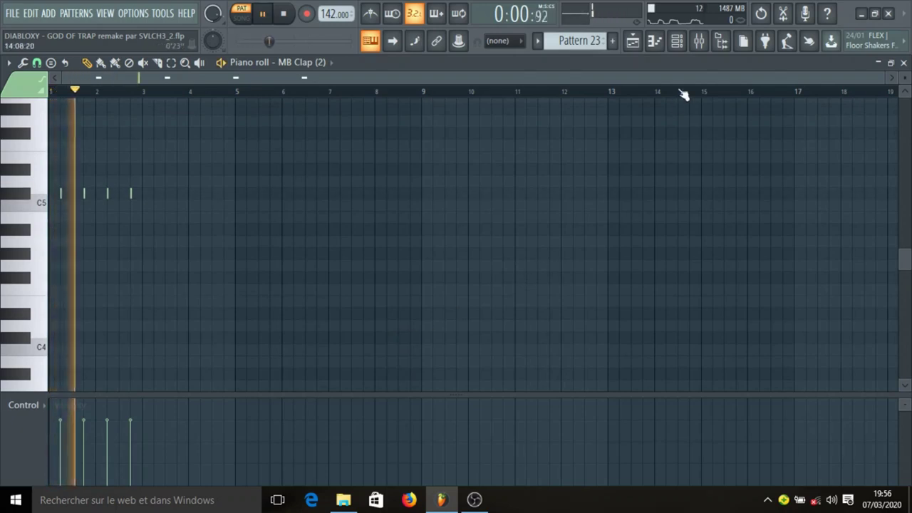
pyautogui.click(699, 45)
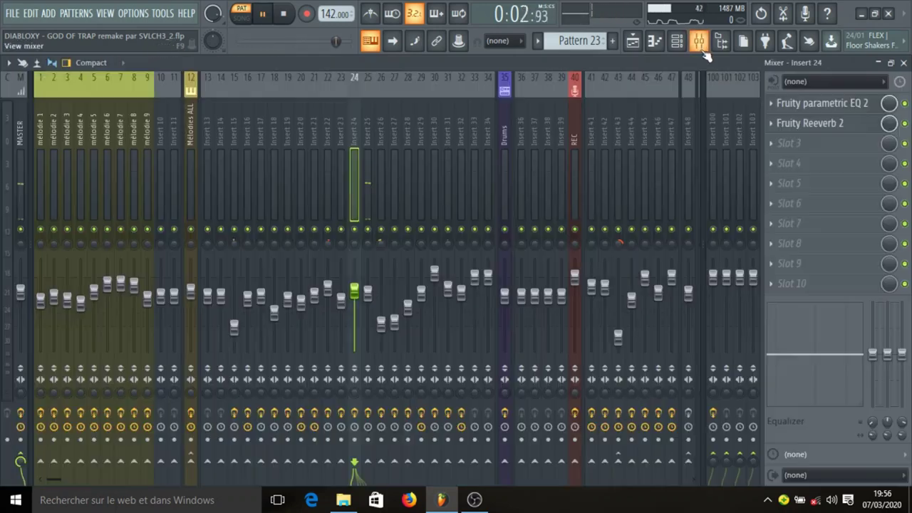
pyautogui.press('space')
pyautogui.click(367, 192)
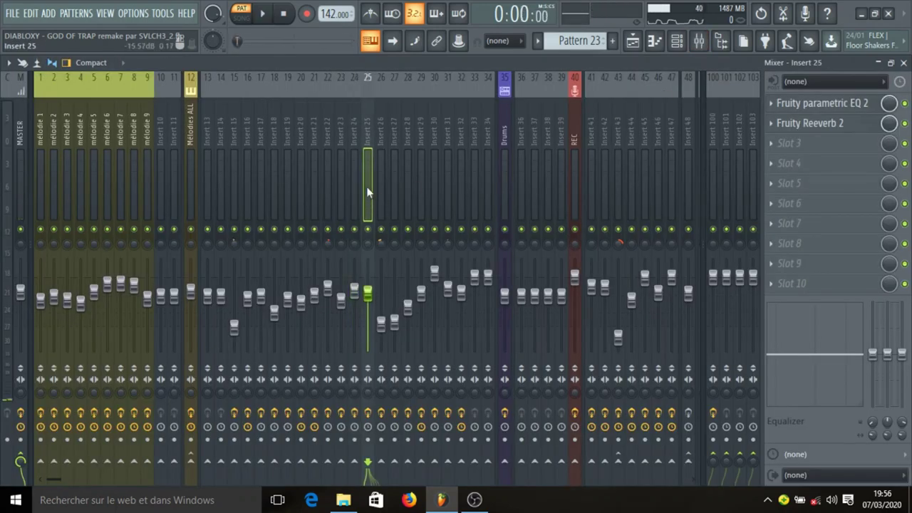
# Switch to Pattern 24 in the playlist, show its Kick (19) notes in the piano roll, and play them before stopping playback.
pyautogui.click(632, 41)
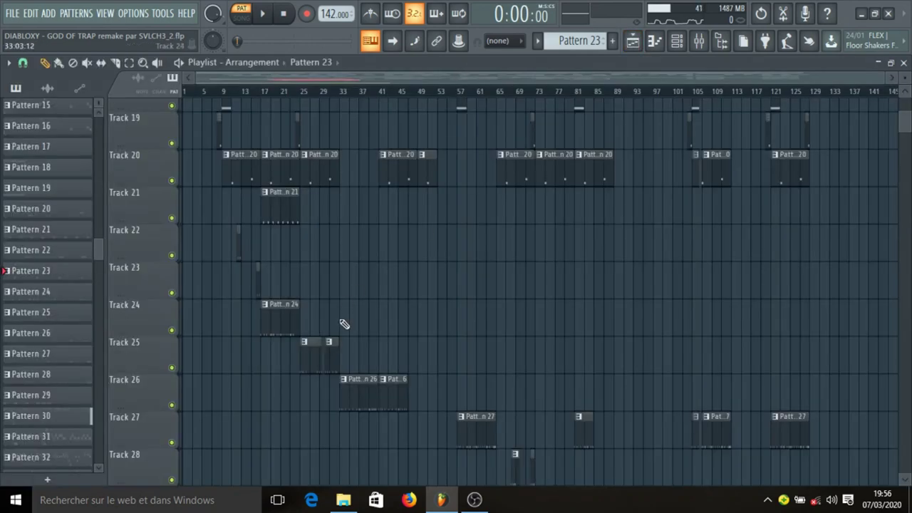
pyautogui.click(283, 328)
pyautogui.scroll(-2, 562, 244)
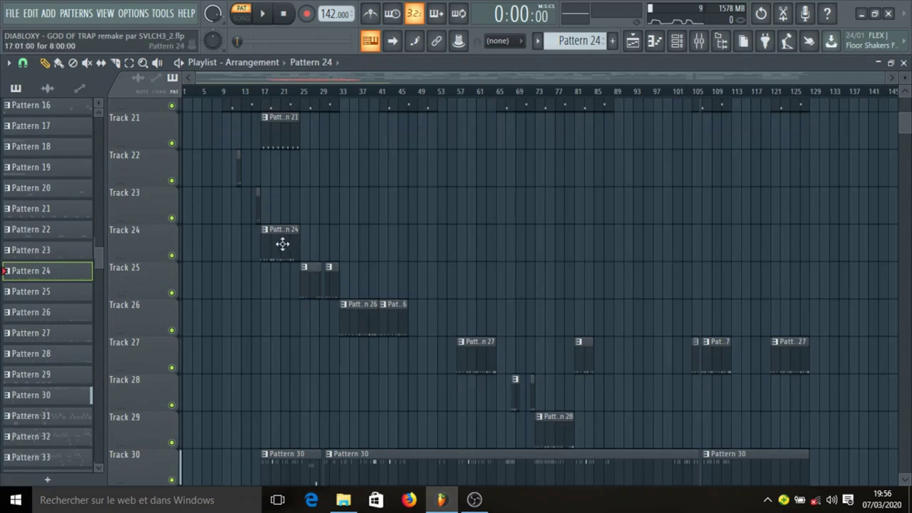
pyautogui.click(676, 42)
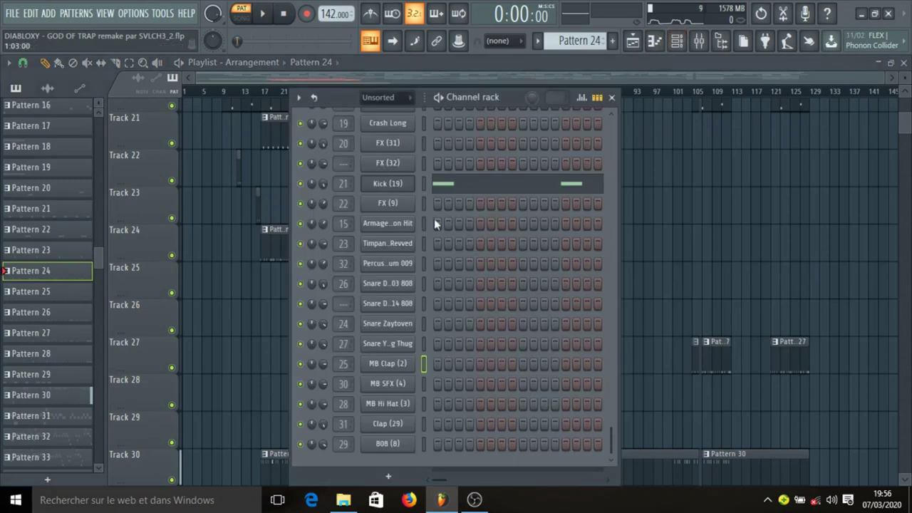
pyautogui.click(464, 187)
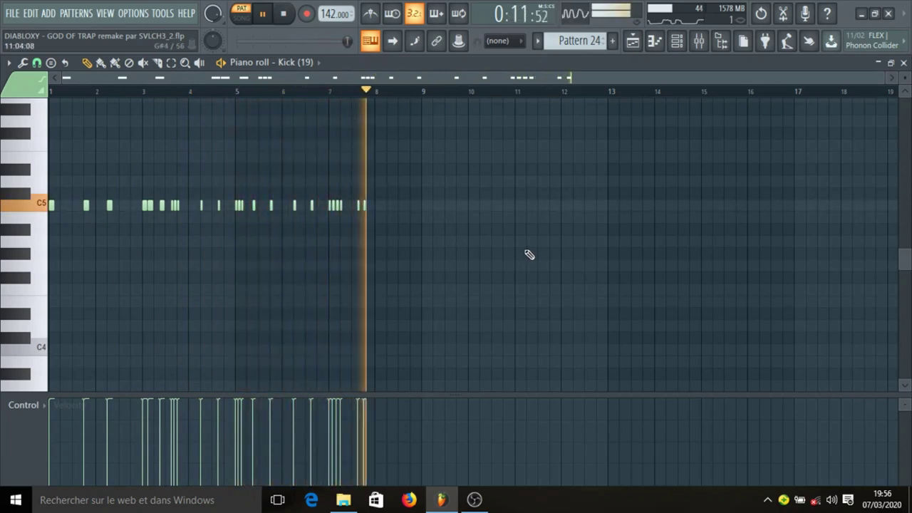
pyautogui.press('space')
# Return to the playlist, switch to Pattern 27 on Track 27, and play its Kick (19) notes in the piano roll before stopping.
pyautogui.click(632, 40)
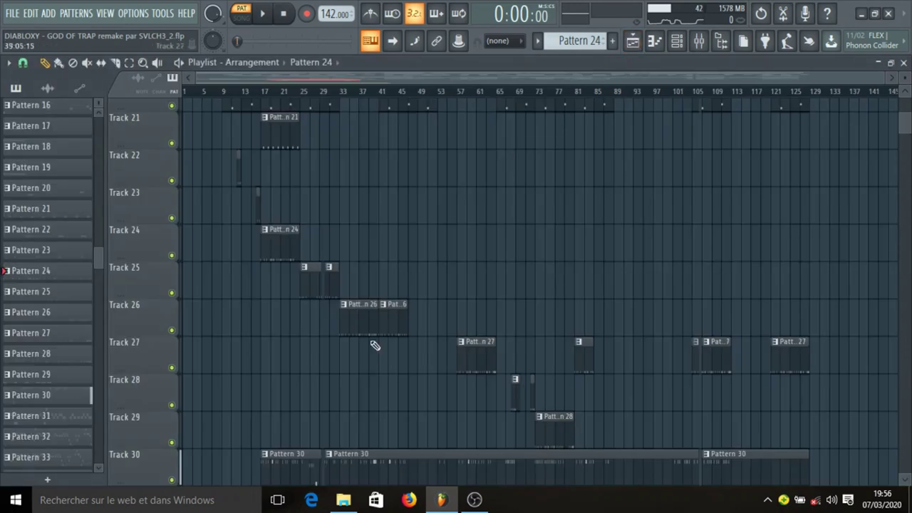
pyautogui.click(279, 247)
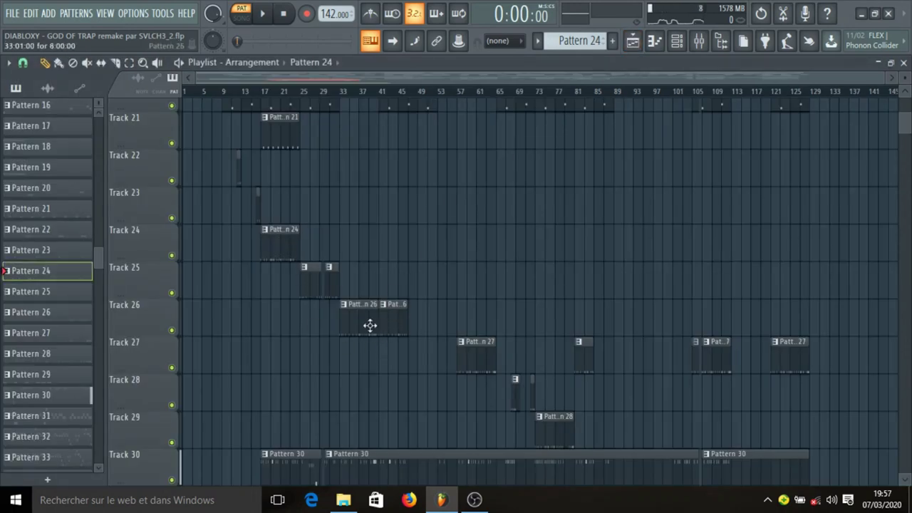
pyautogui.click(474, 364)
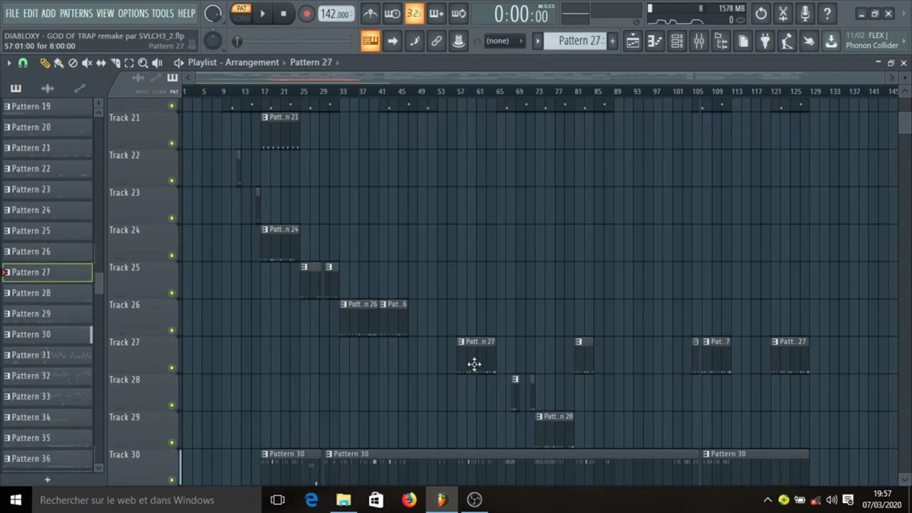
pyautogui.click(676, 42)
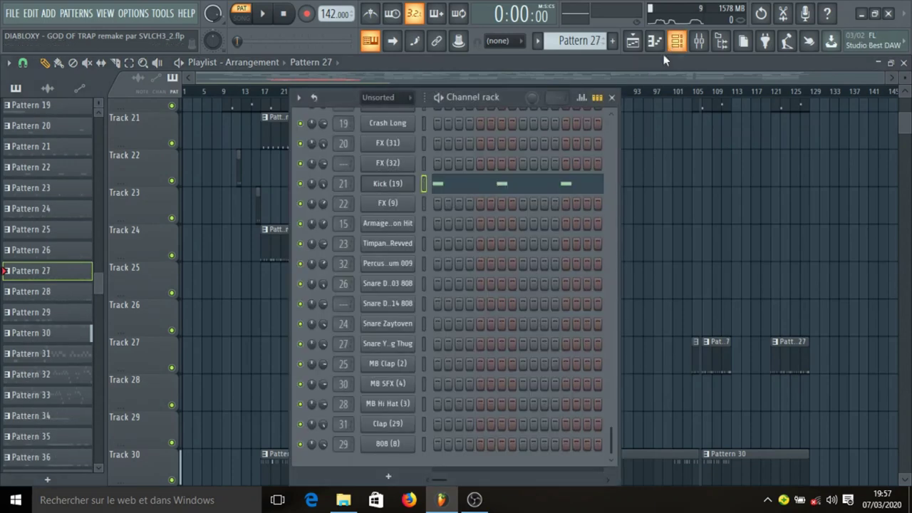
pyautogui.click(508, 191)
pyautogui.press('space')
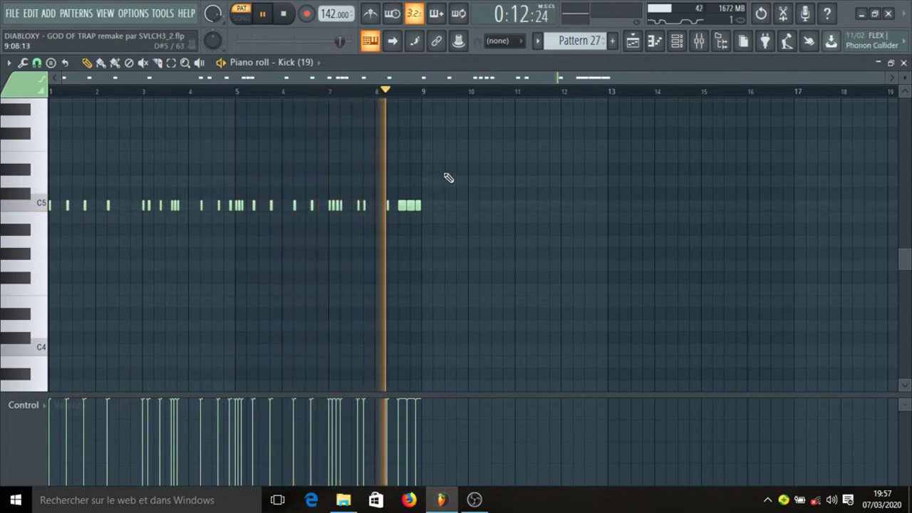
pyautogui.press('space')
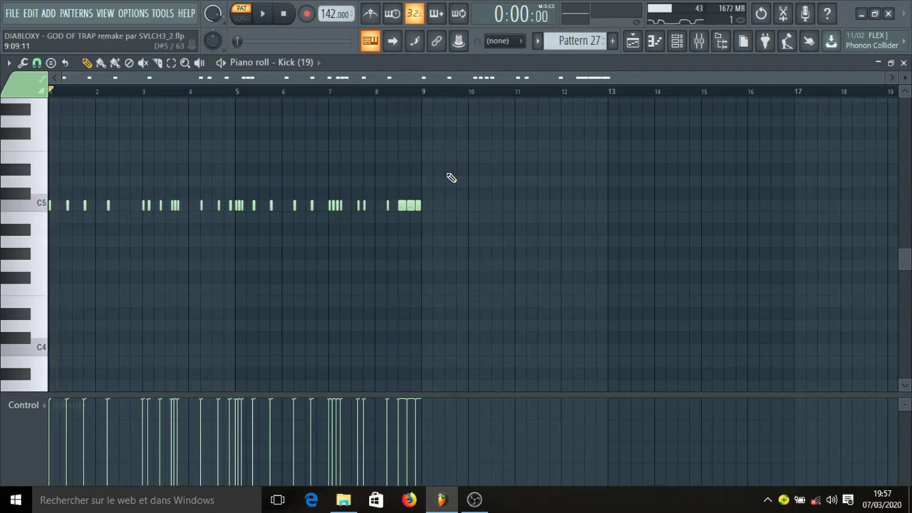
# Open Pattern 30 from Track 30 in the piano roll and place the playhead at the end of the Snare Drum 003 808 notes.
pyautogui.click(633, 41)
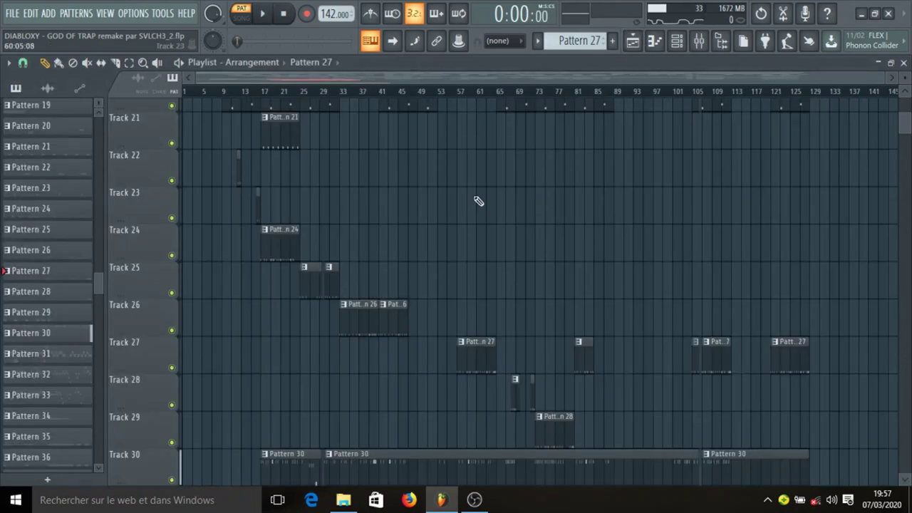
pyautogui.scroll(-1, 465, 223)
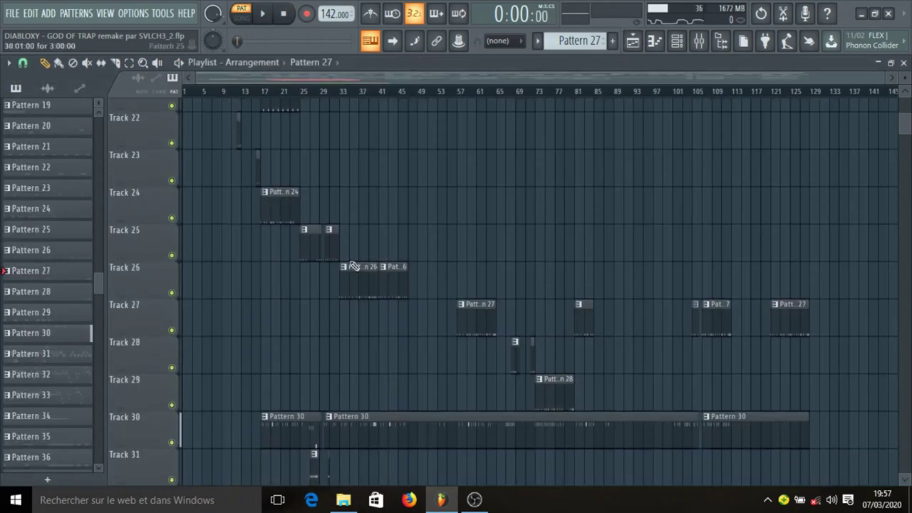
pyautogui.scroll(-6, 619, 276)
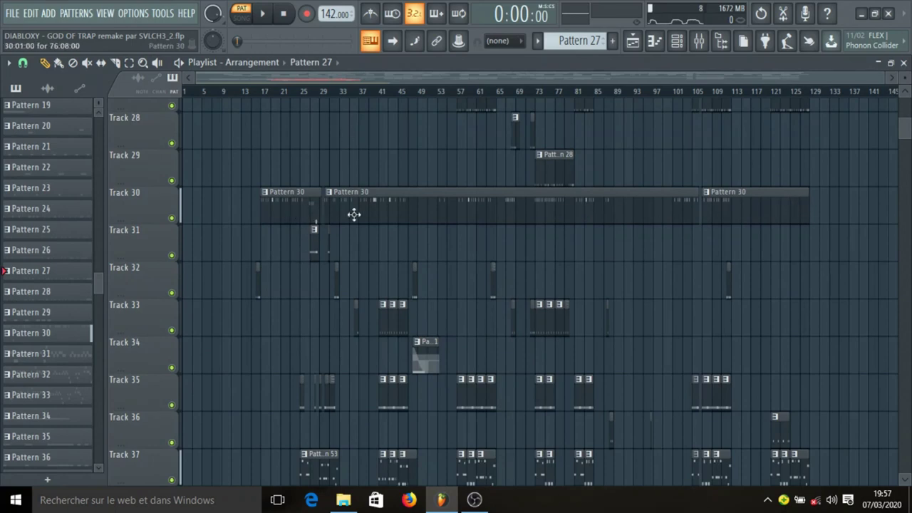
pyautogui.doubleClick(568, 206)
pyautogui.scroll(-6, 276, 102)
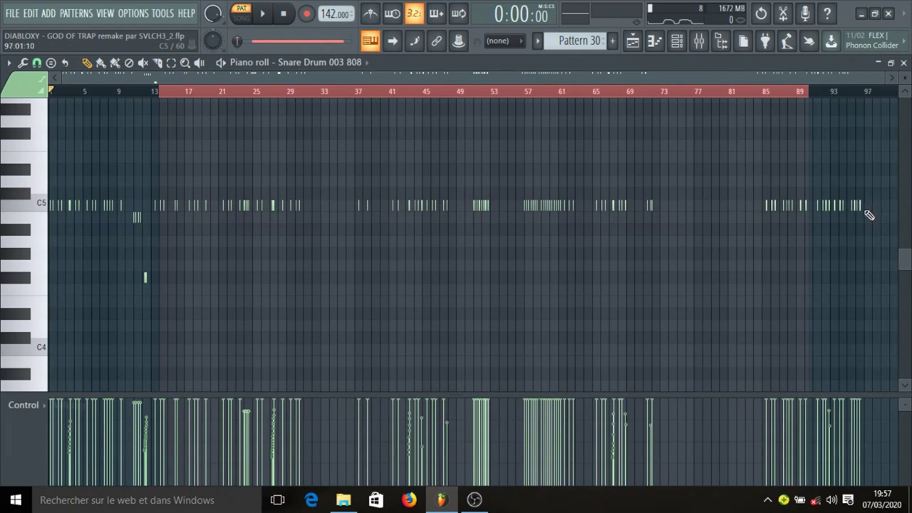
pyautogui.click(866, 211)
pyautogui.click(854, 92)
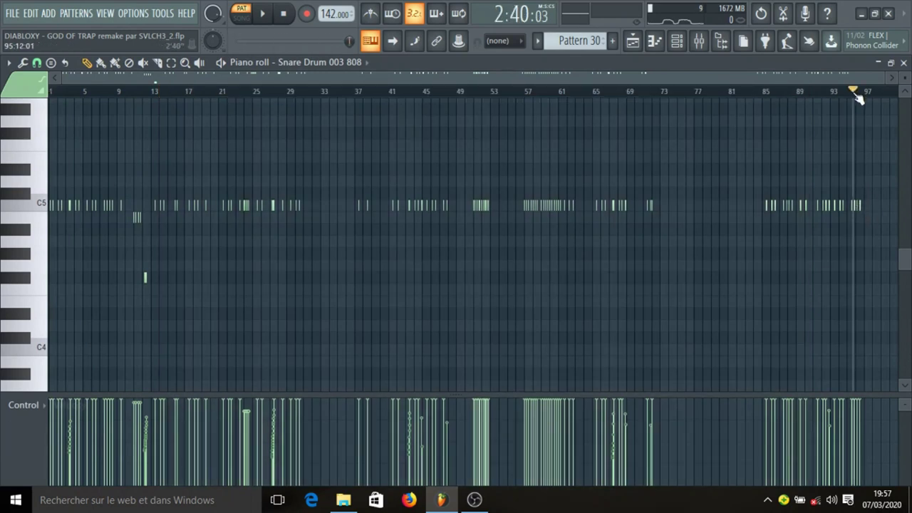
pyautogui.click(861, 94)
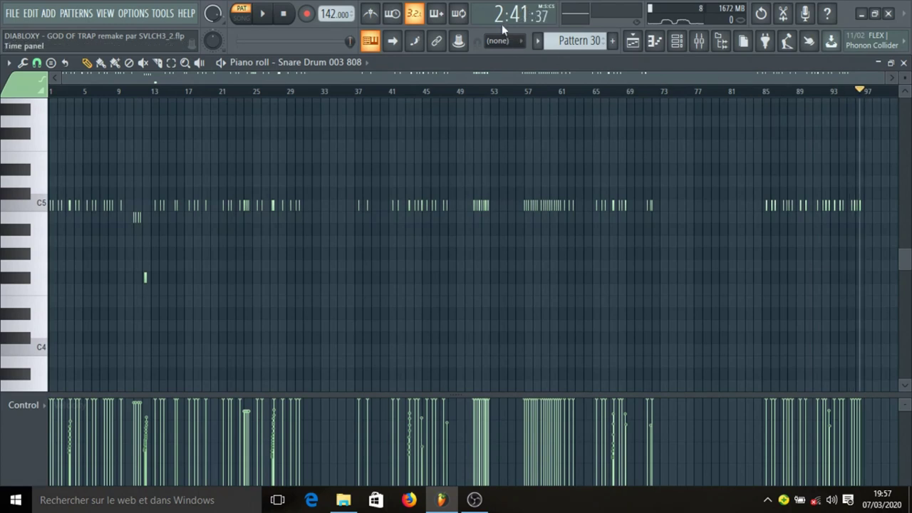
# Return to the playlist, select Pattern 34 on Track 31, and view the Snare Young Thug channel's settings, closing them after viewing.
pyautogui.click(641, 47)
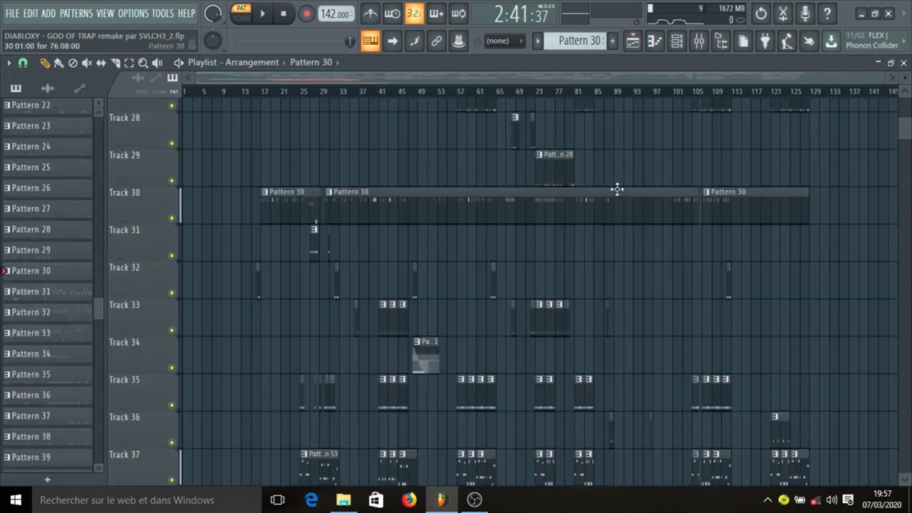
pyautogui.click(314, 255)
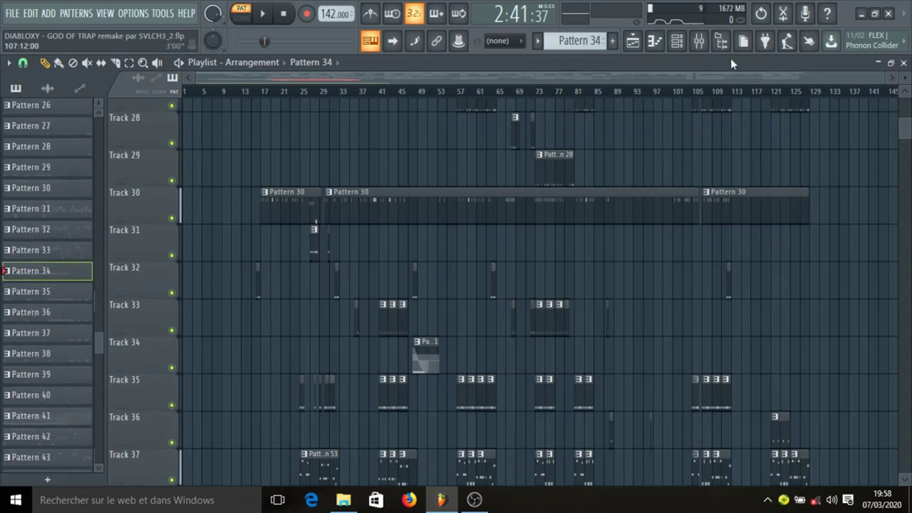
pyautogui.click(676, 40)
pyautogui.click(423, 343)
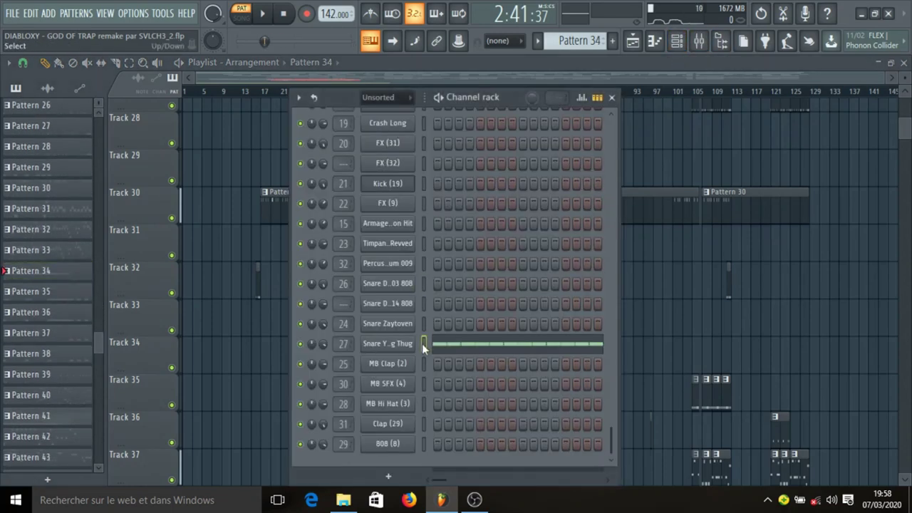
pyautogui.click(387, 343)
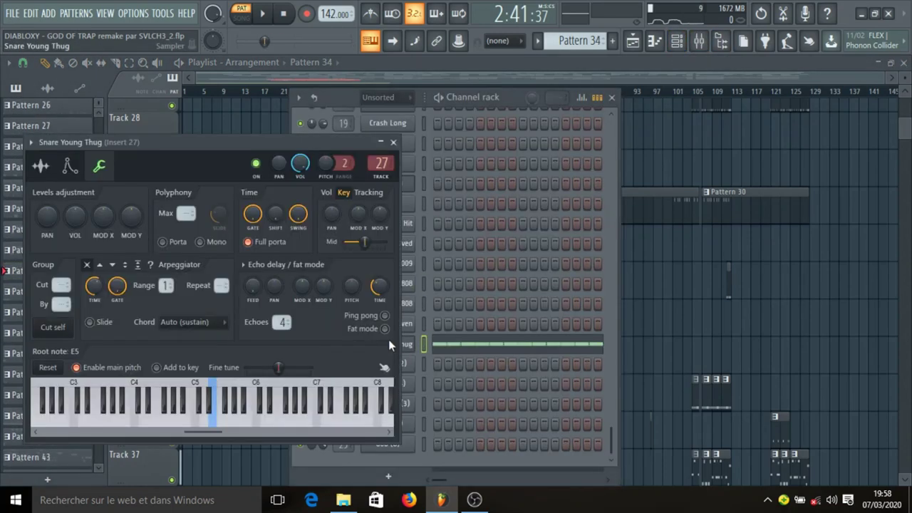
pyautogui.click(393, 142)
# Play Pattern 34's Snare Young Thug notes from the start in the piano roll, stop playback, and display the notes' pan values.
pyautogui.click(463, 345)
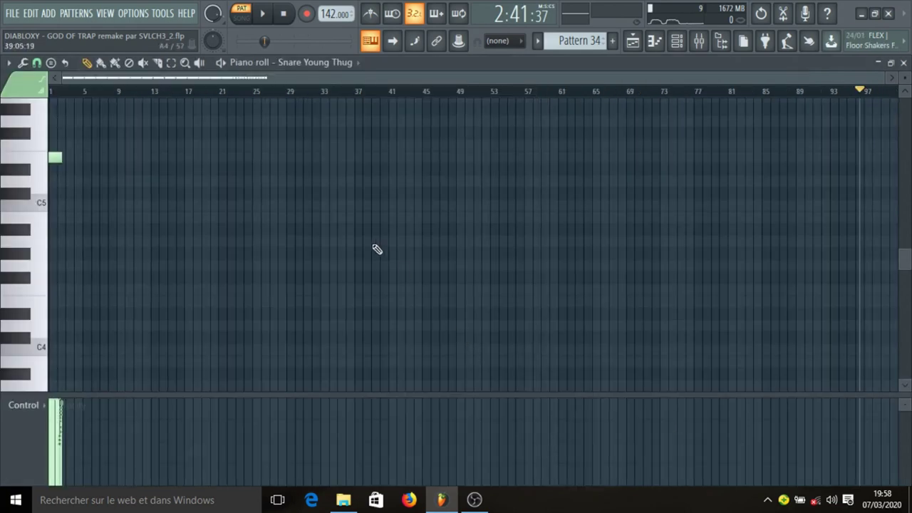
pyautogui.click(285, 14)
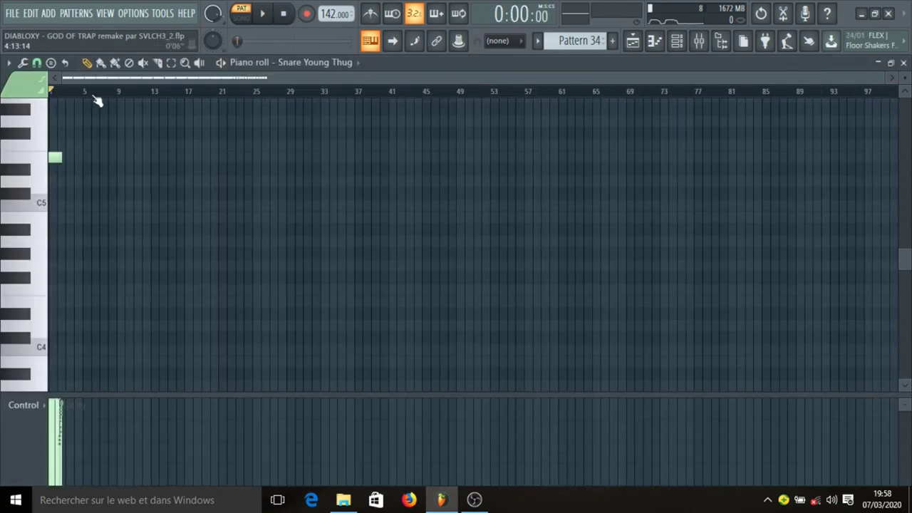
pyautogui.scroll(5, 100, 98)
pyautogui.scroll(-3, 216, 95)
pyautogui.press('space')
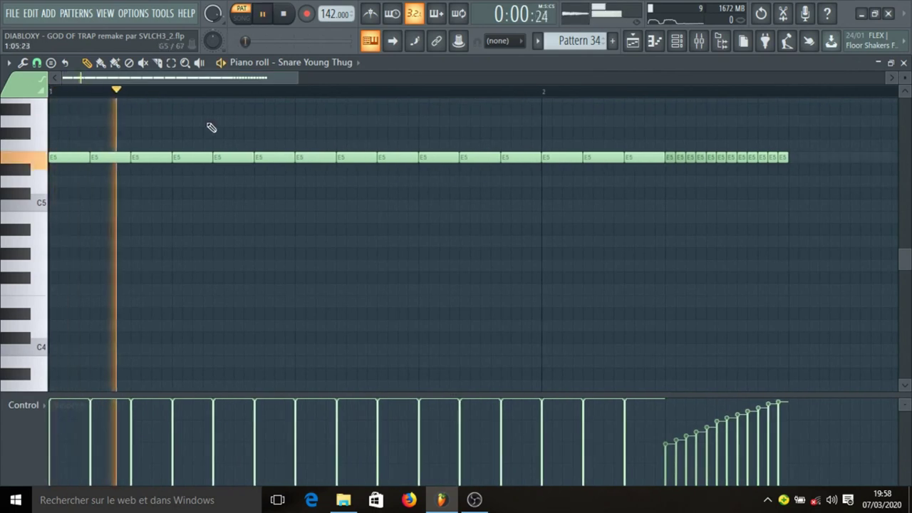
pyautogui.scroll(-3, 263, 98)
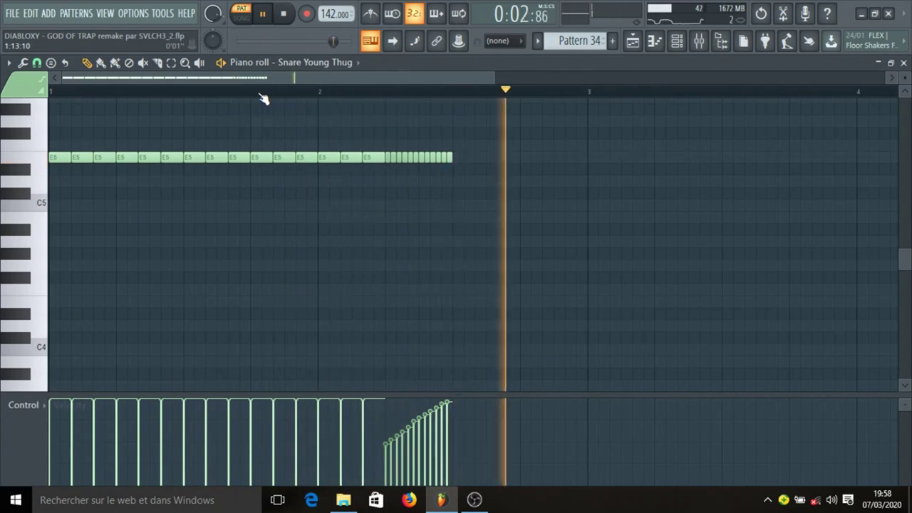
pyautogui.press('space')
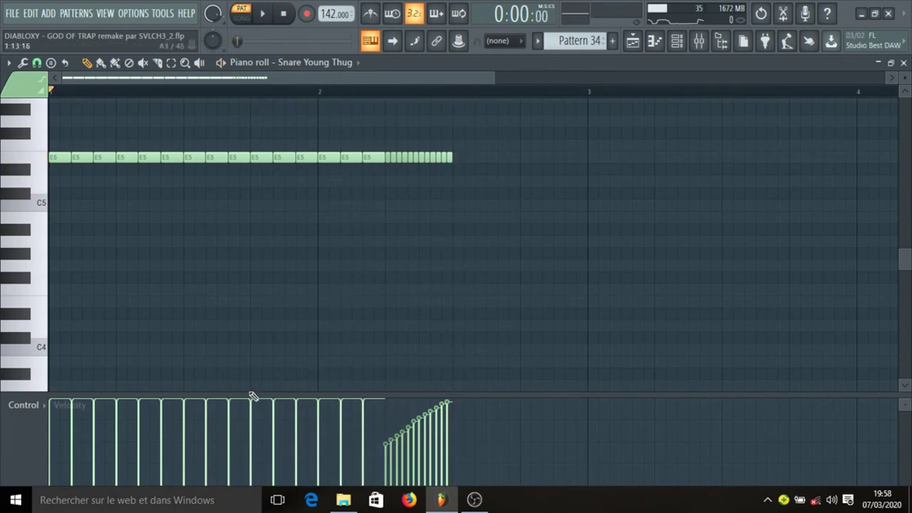
pyautogui.click(37, 407)
pyautogui.click(61, 406)
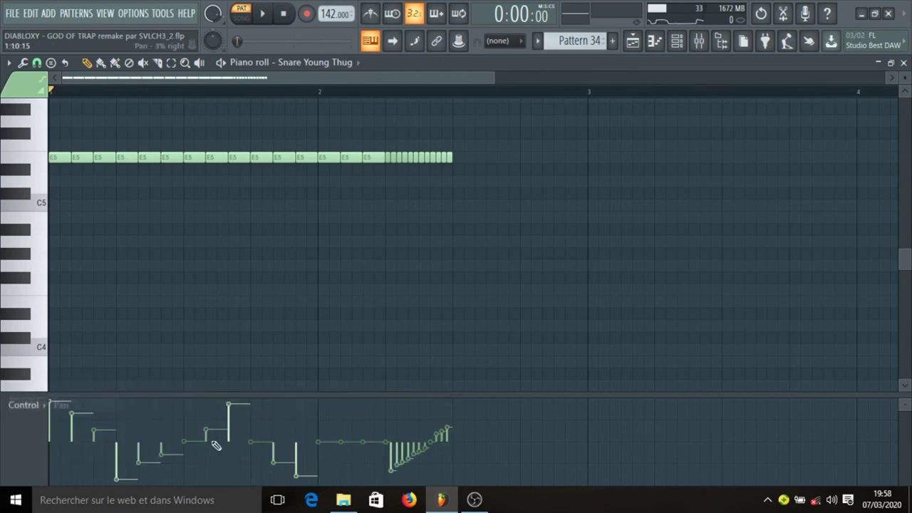
# Return to the playlist, select Pattern 35 on Track 32, and view the Snare Zaytoven channel's settings, closing them after viewing.
pyautogui.click(632, 42)
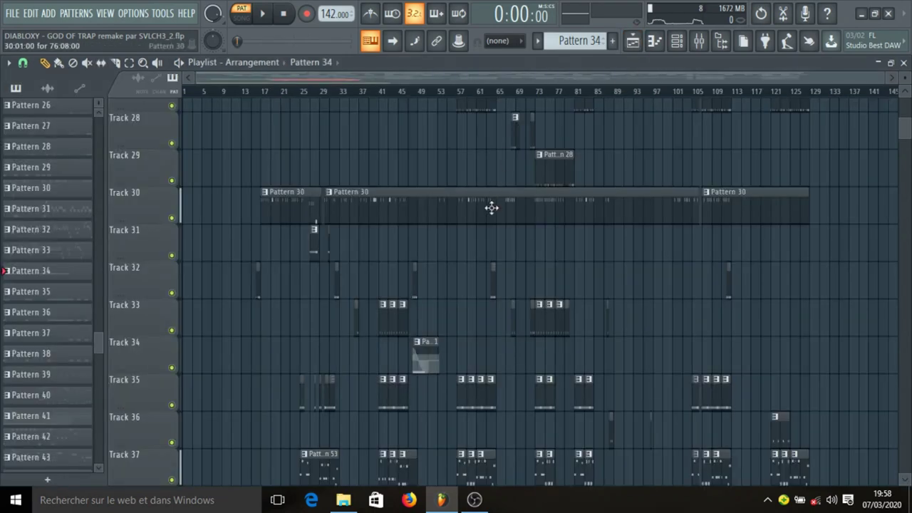
pyautogui.scroll(-3, 491, 206)
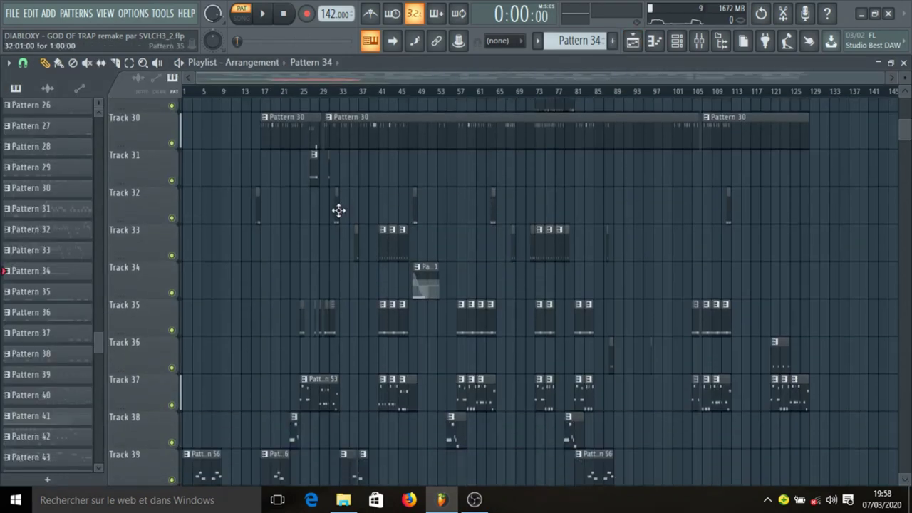
pyautogui.click(338, 210)
pyautogui.click(677, 41)
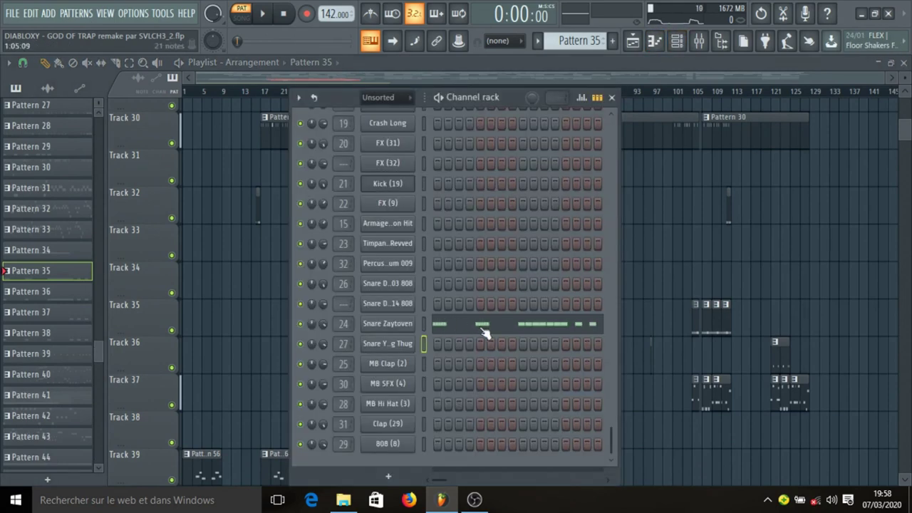
pyautogui.click(392, 333)
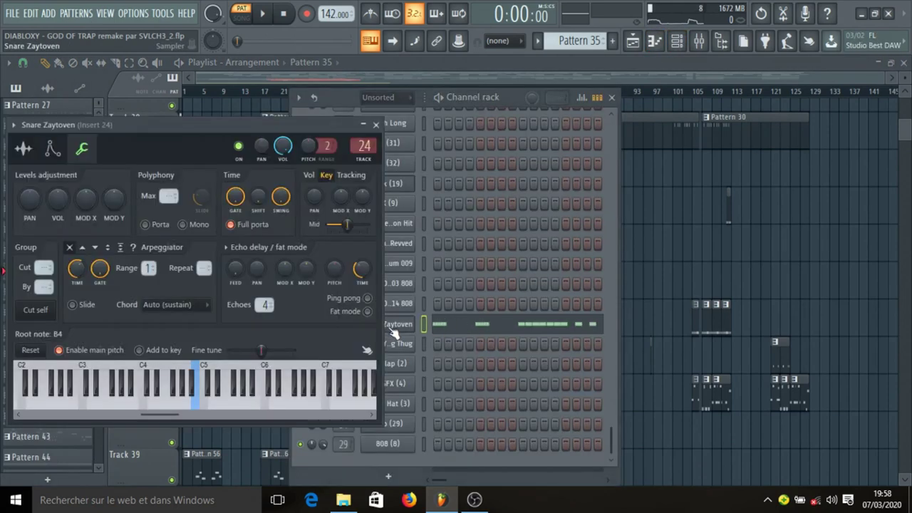
pyautogui.click(372, 121)
# Play Pattern 35's Snare Zaytoven notes in the piano roll, stop playback, and display the notes' velocities.
pyautogui.click(460, 326)
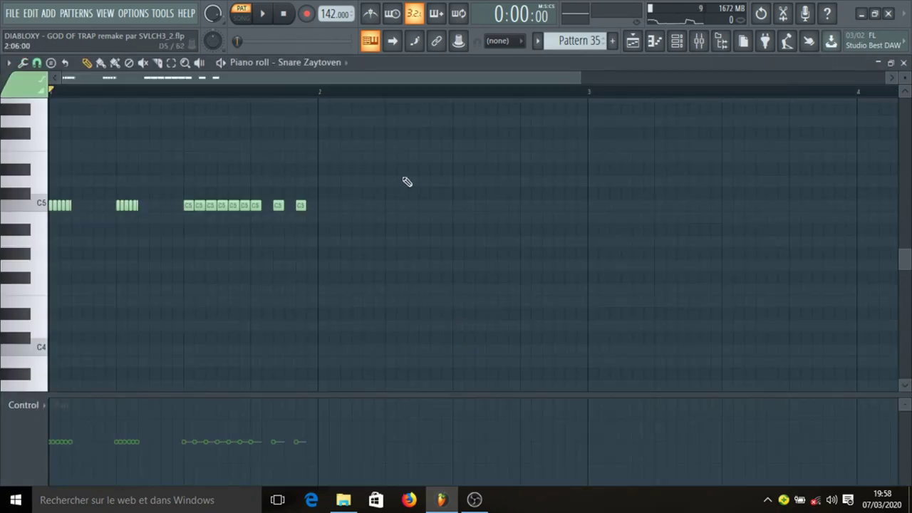
pyautogui.press('space')
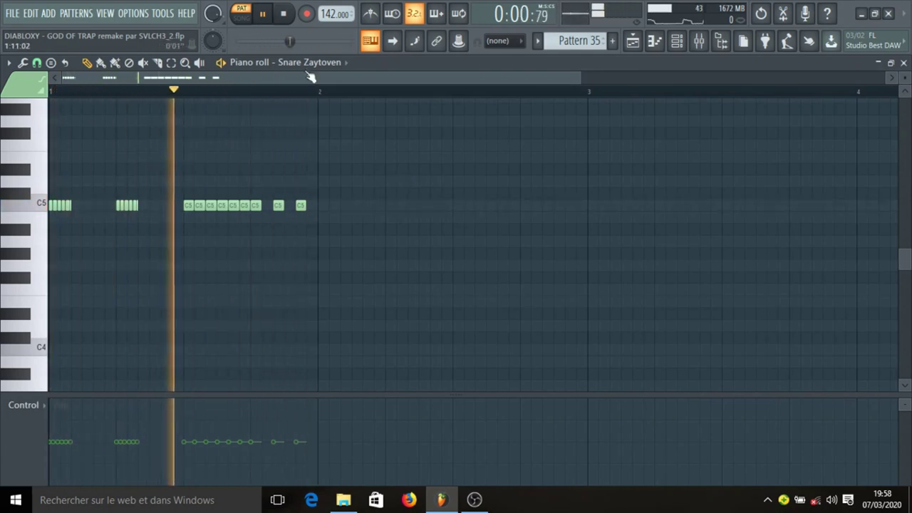
pyautogui.press('space')
pyautogui.click(27, 414)
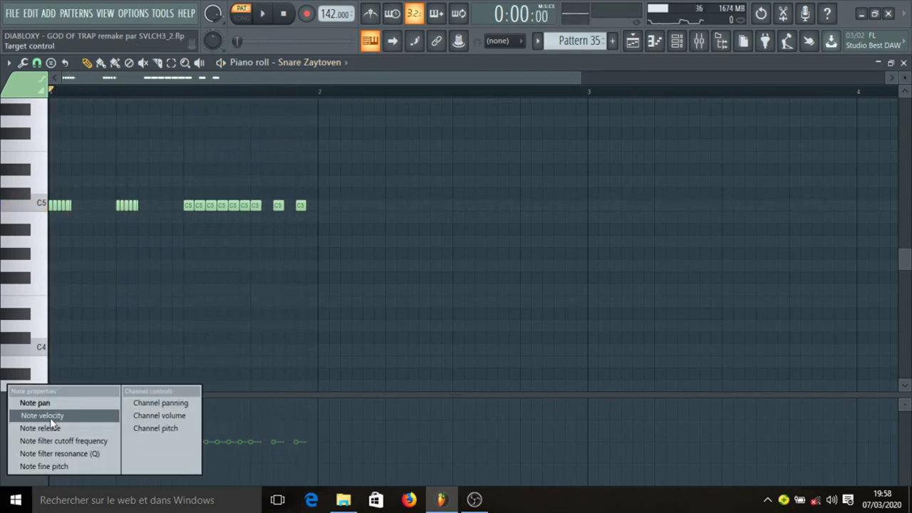
pyautogui.click(51, 418)
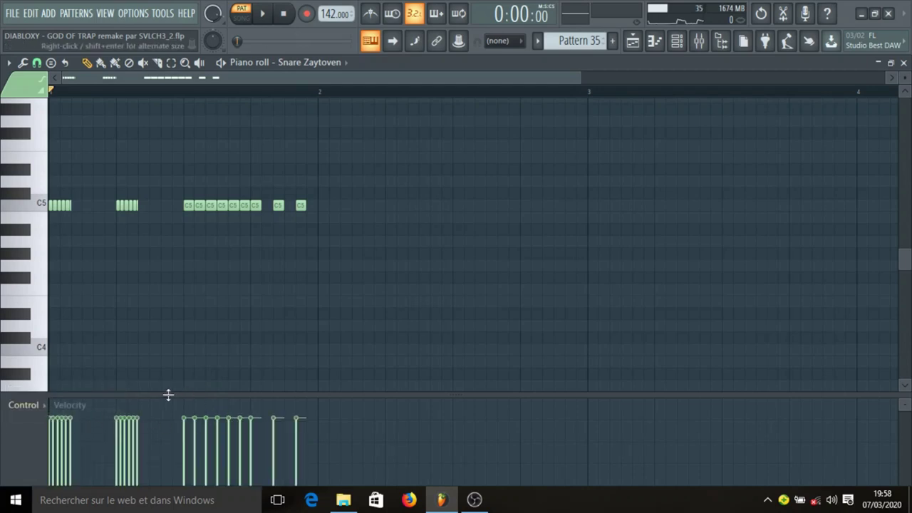
# Return to the playlist, select Pattern 37 on Track 33, and play its MB Clap (2) notes in the piano roll, stopping before the end.
pyautogui.click(634, 41)
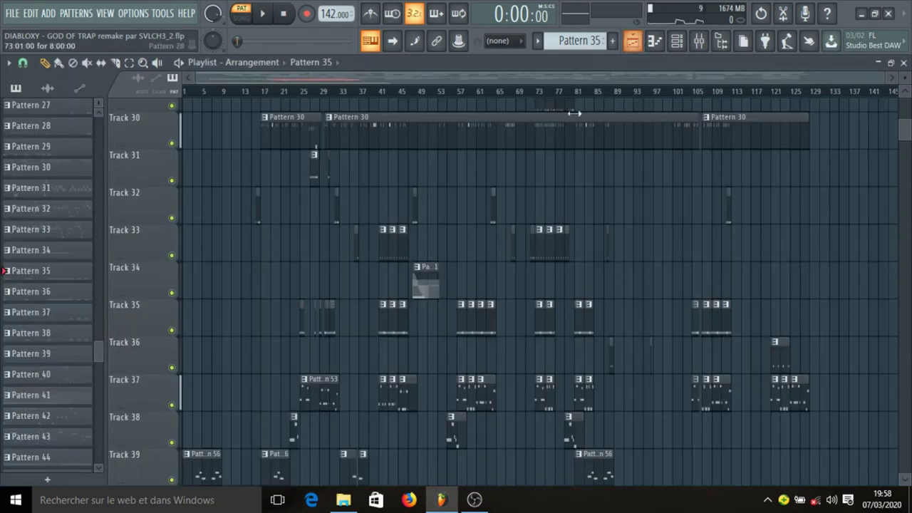
pyautogui.press('KP_Add')
pyautogui.press('KP_Add')
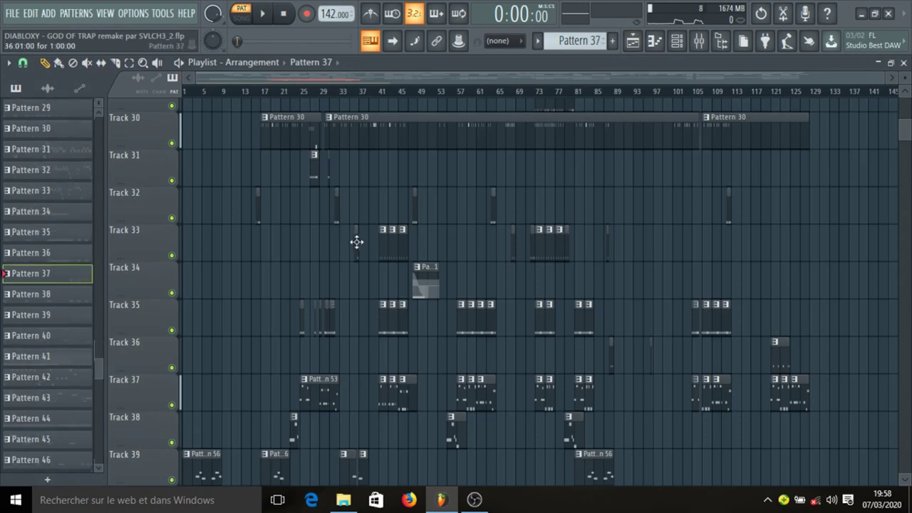
pyautogui.click(677, 41)
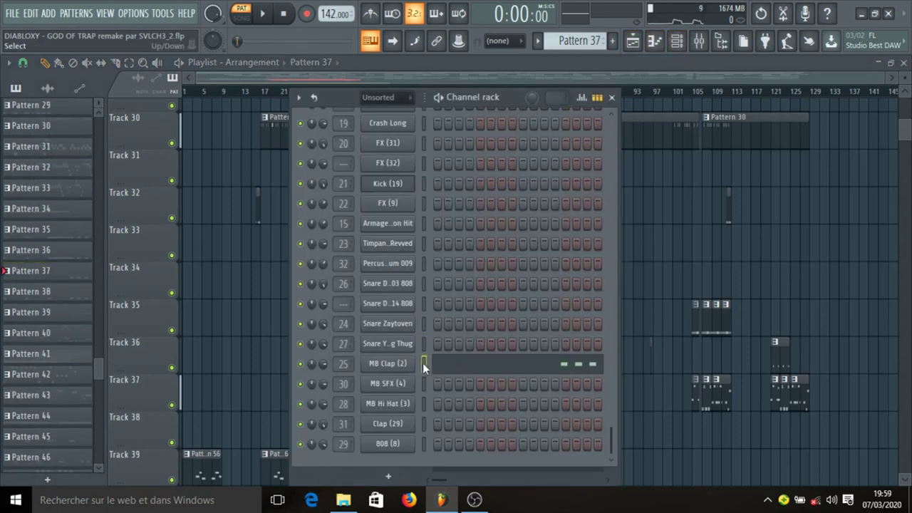
pyautogui.click(472, 367)
pyautogui.press('space')
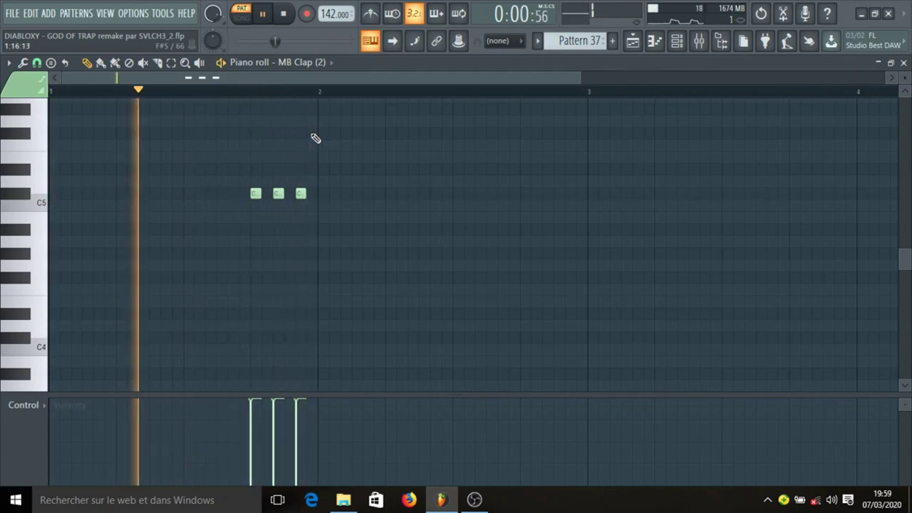
pyautogui.press('space')
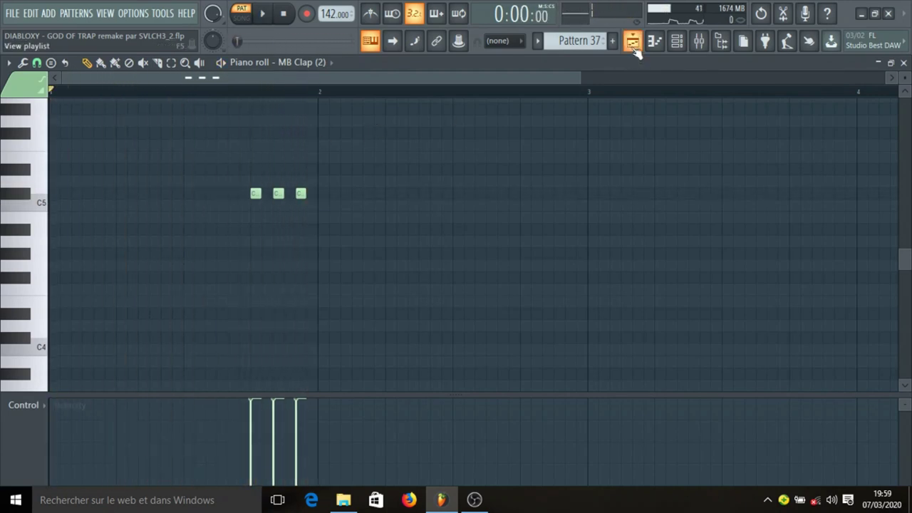
# Return to the playlist, select Pattern 41 on Track 34, and play its MB SFX (4) note in the piano roll.
pyautogui.click(633, 40)
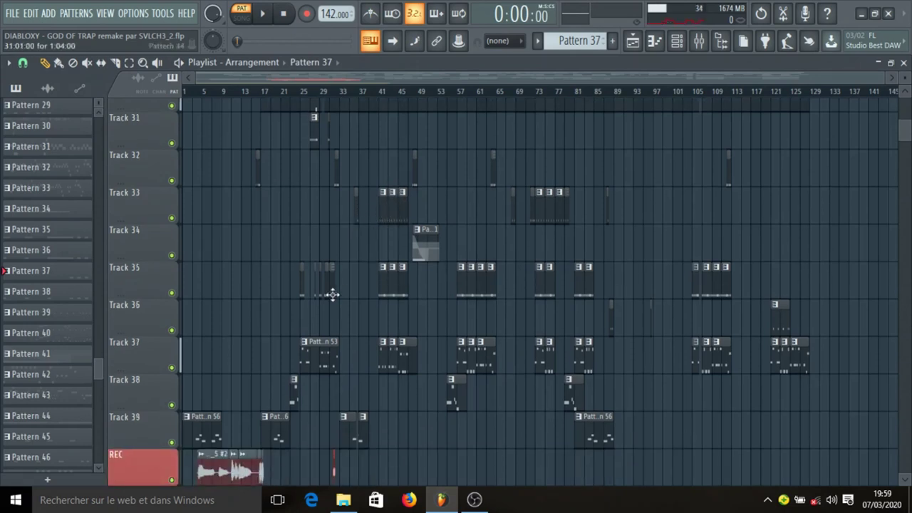
pyautogui.click(426, 246)
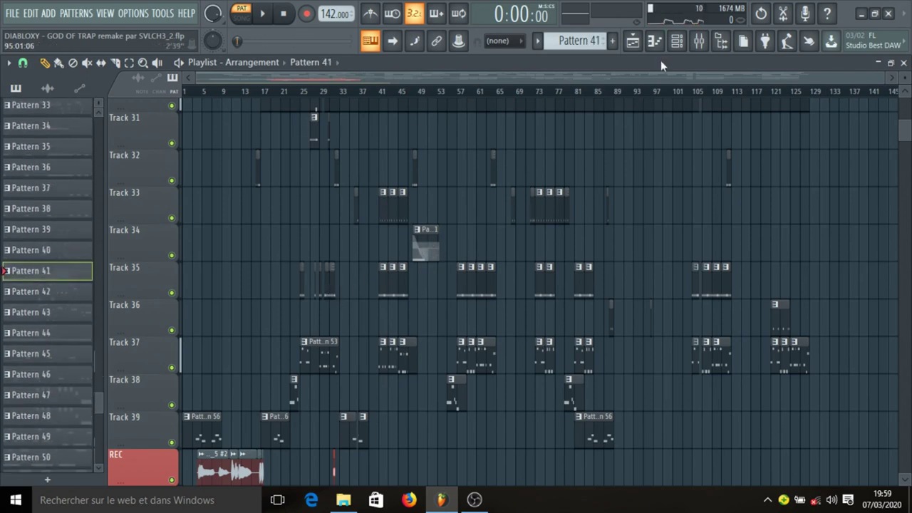
pyautogui.click(677, 40)
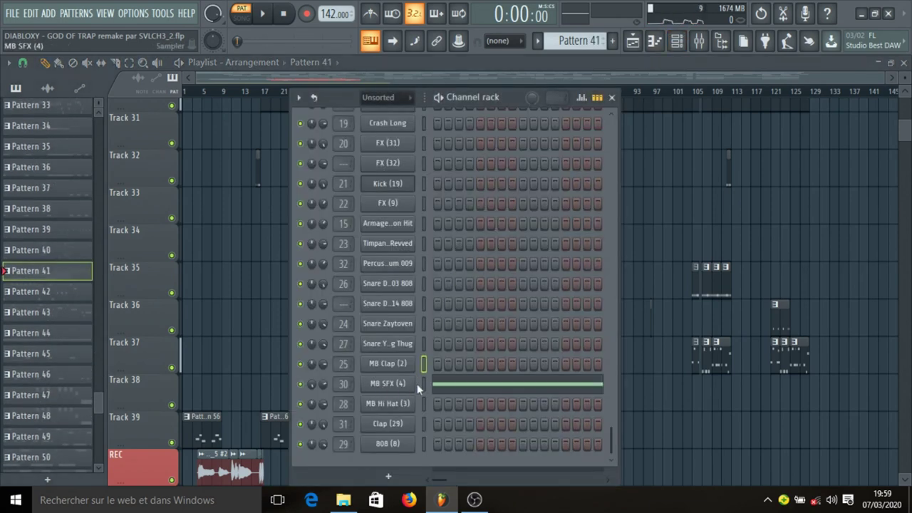
pyautogui.click(473, 385)
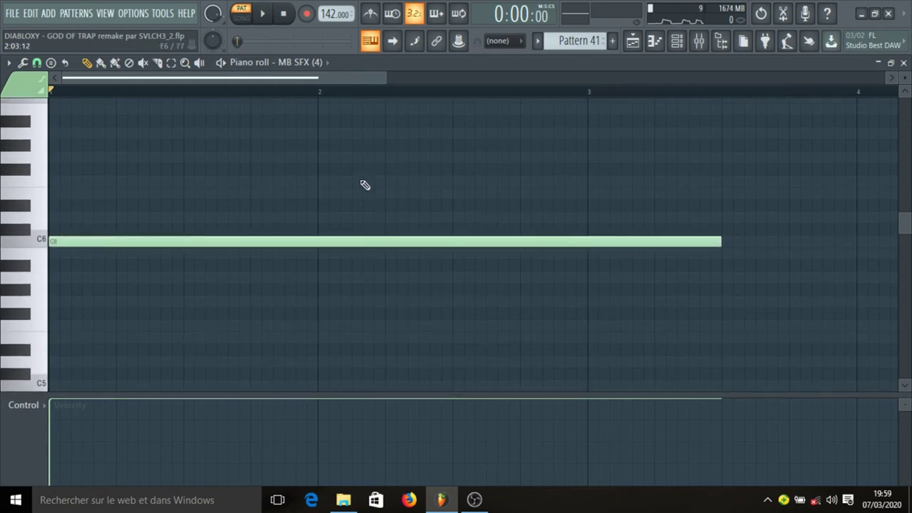
pyautogui.press('space')
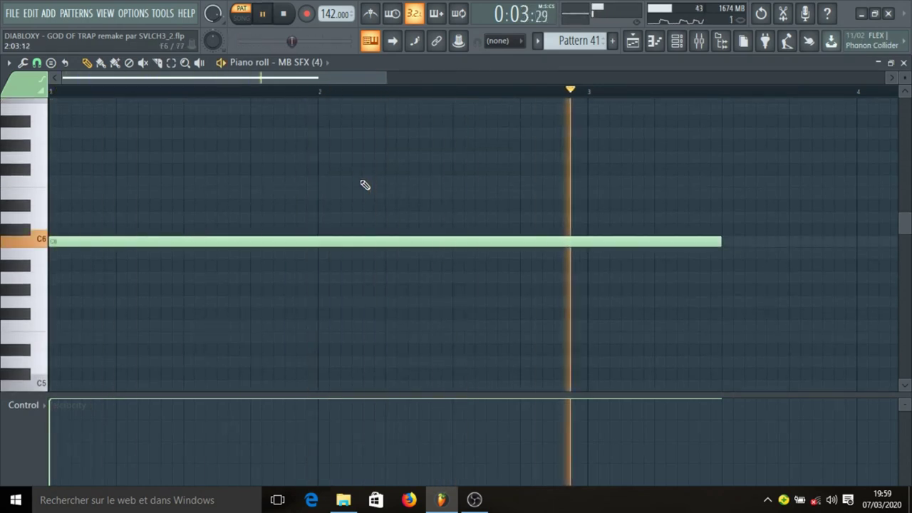
pyautogui.press('space')
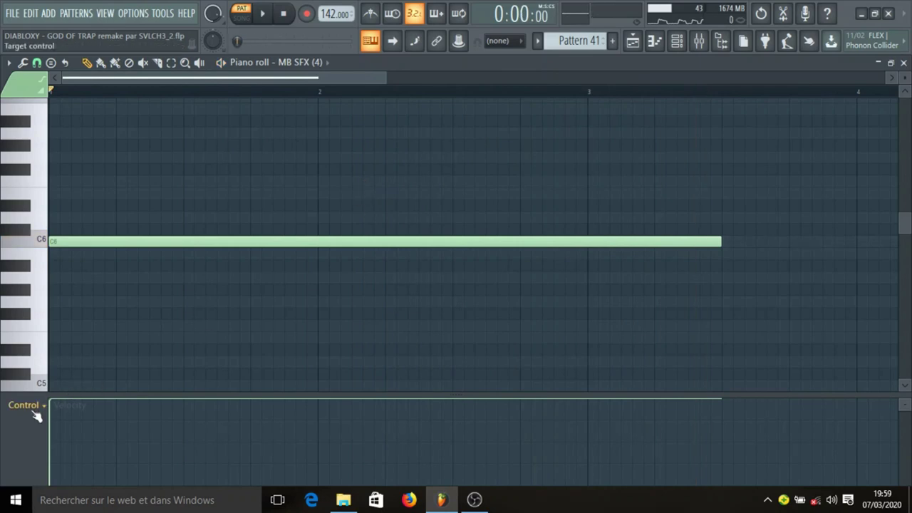
# Display the MB SFX (4) channel panning automation, play Pattern 41 with it in view, and save the project.
pyautogui.click(34, 414)
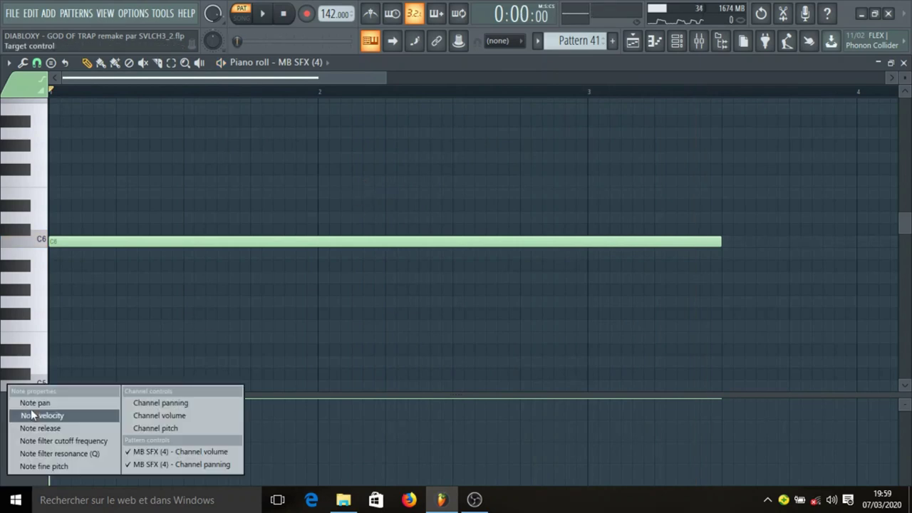
pyautogui.click(179, 381)
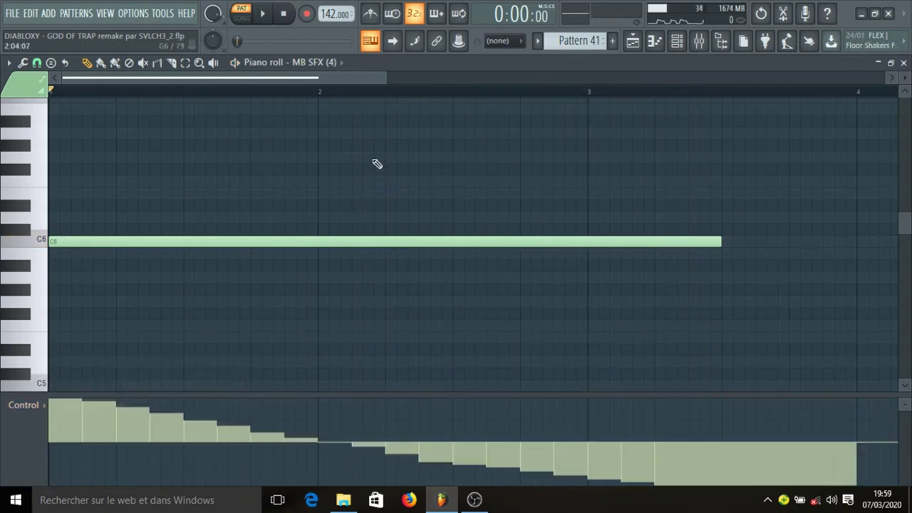
pyautogui.scroll(-2, 337, 94)
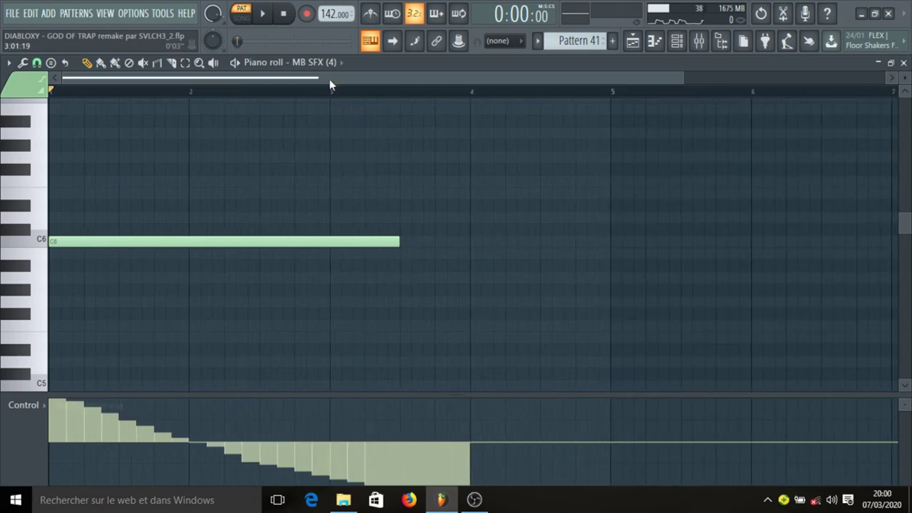
pyautogui.press('space')
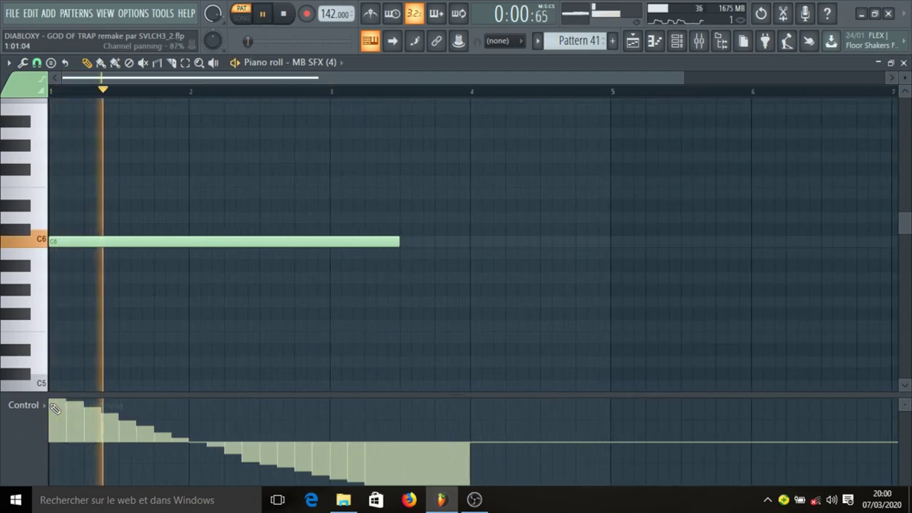
pyautogui.press('space')
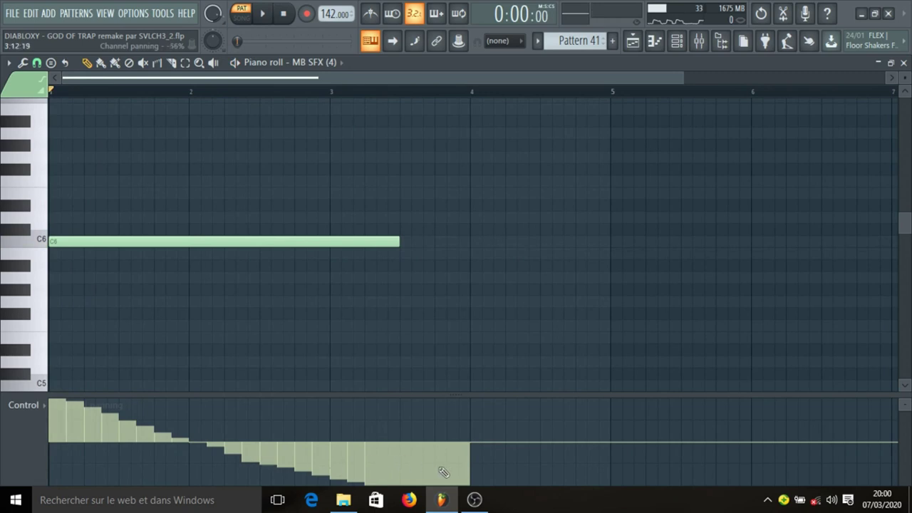
pyautogui.press('space')
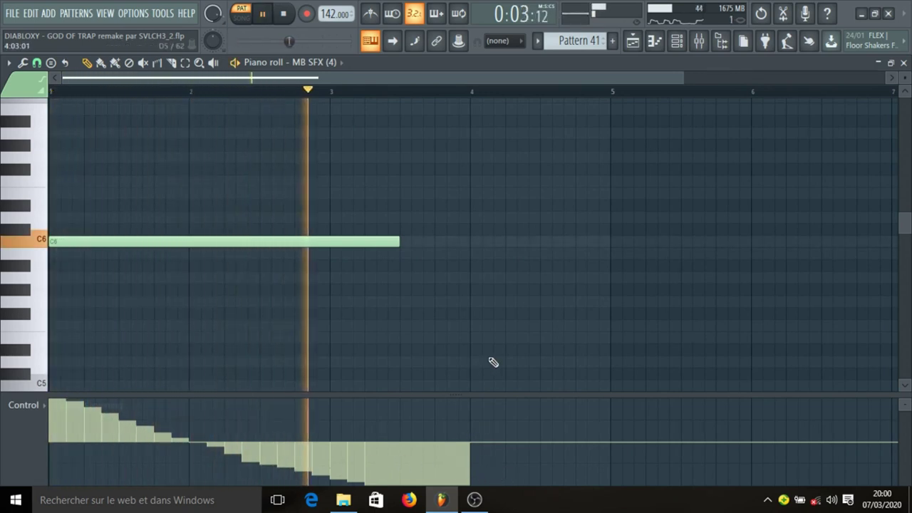
pyautogui.hotkey('ctrl', 's')
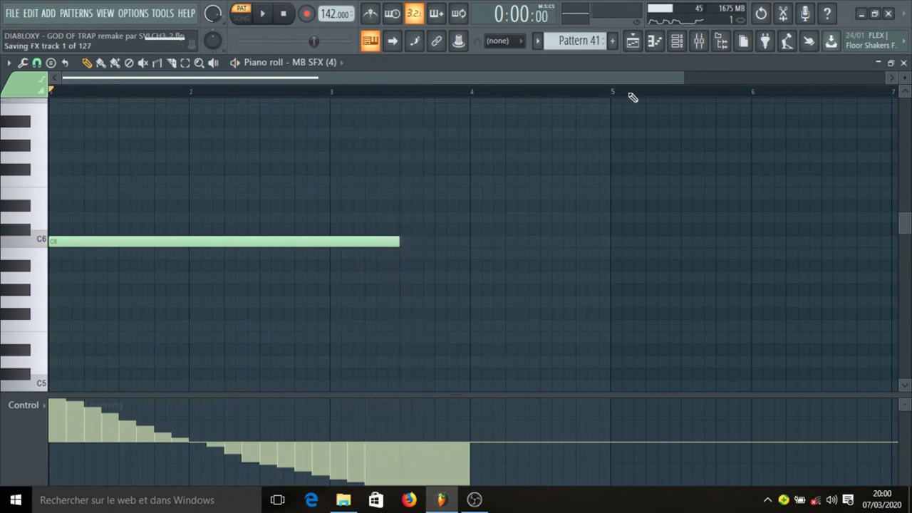
# Return to the playlist, select Pattern 44 on Track 35, and start playing its MB Hi Hat (3) notes in the piano roll.
pyautogui.click(633, 45)
pyautogui.scroll(-5, 401, 93)
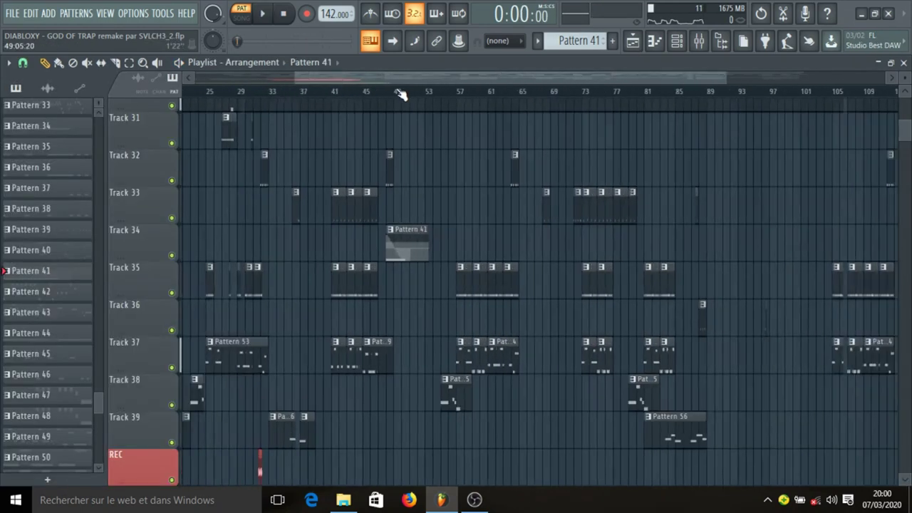
pyautogui.click(385, 287)
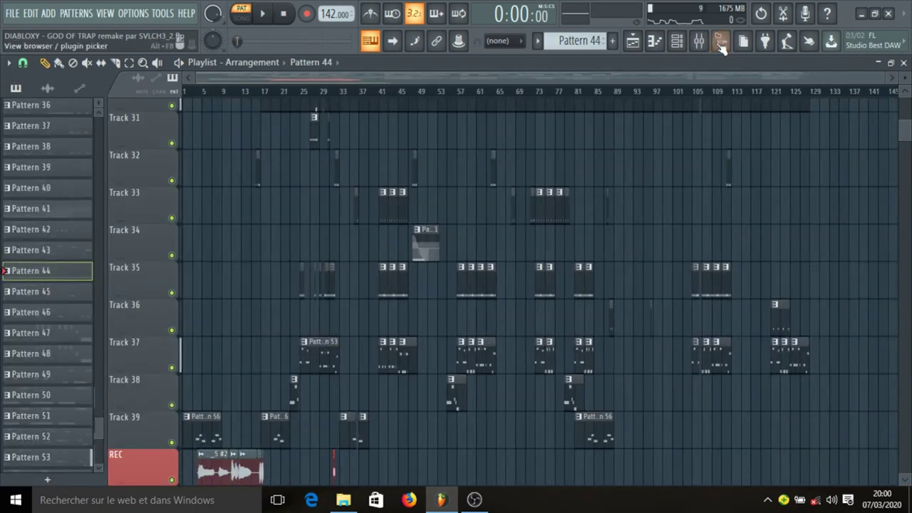
pyautogui.click(677, 40)
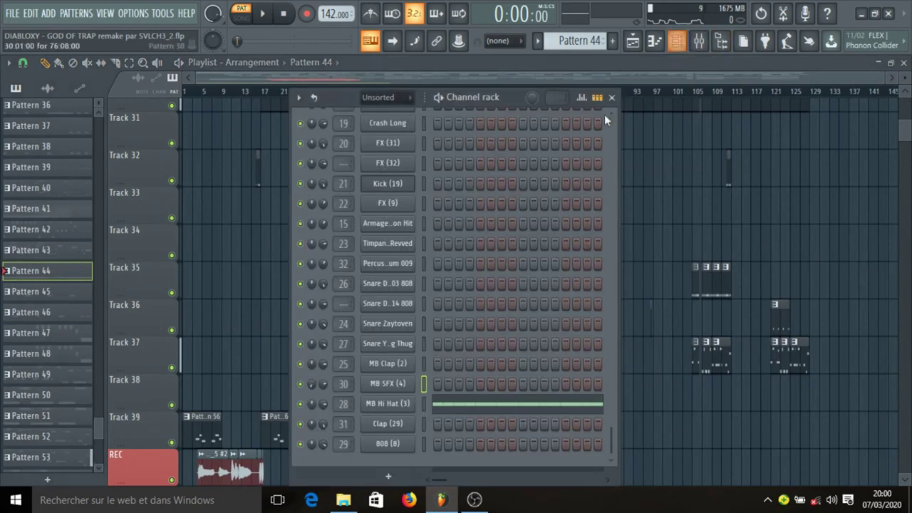
pyautogui.click(480, 406)
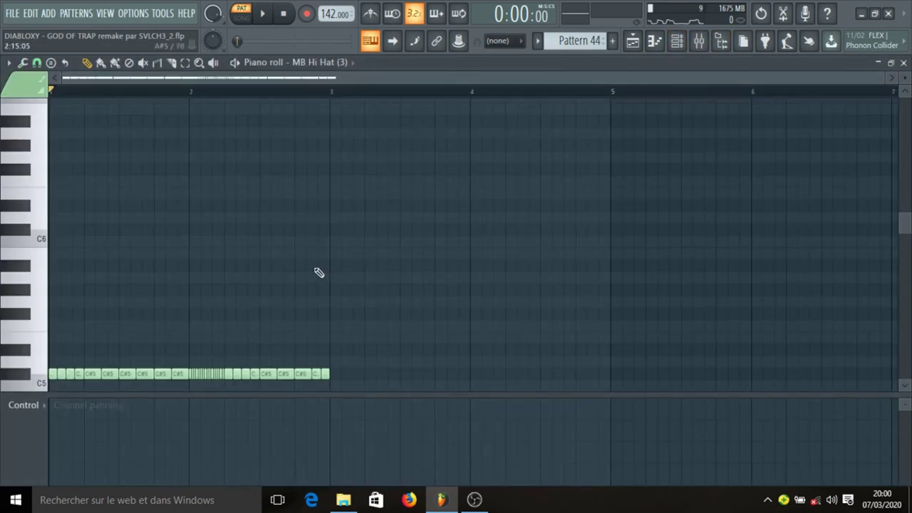
pyautogui.scroll(-4, 317, 270)
pyautogui.press('space')
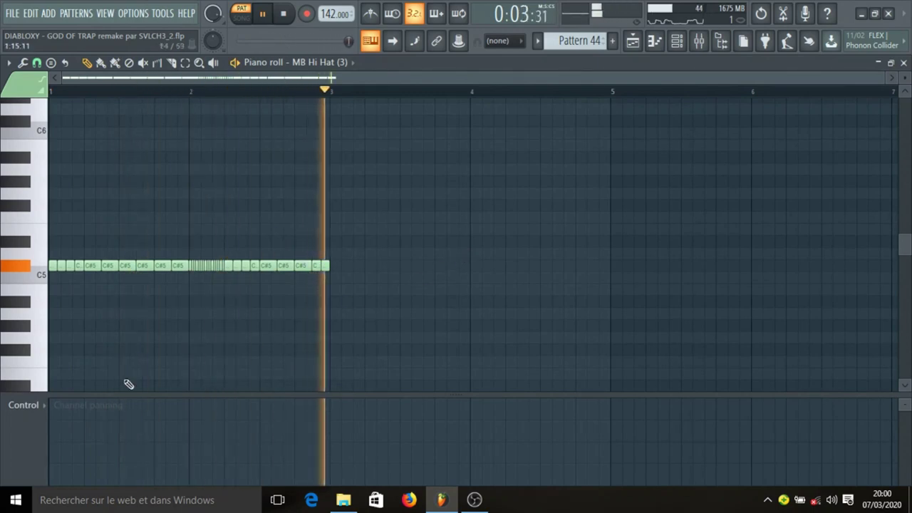
# Display the pan values of the MB Hi Hat (3) notes during playback, and stop after listening to the roll.
pyautogui.click(27, 405)
pyautogui.click(47, 393)
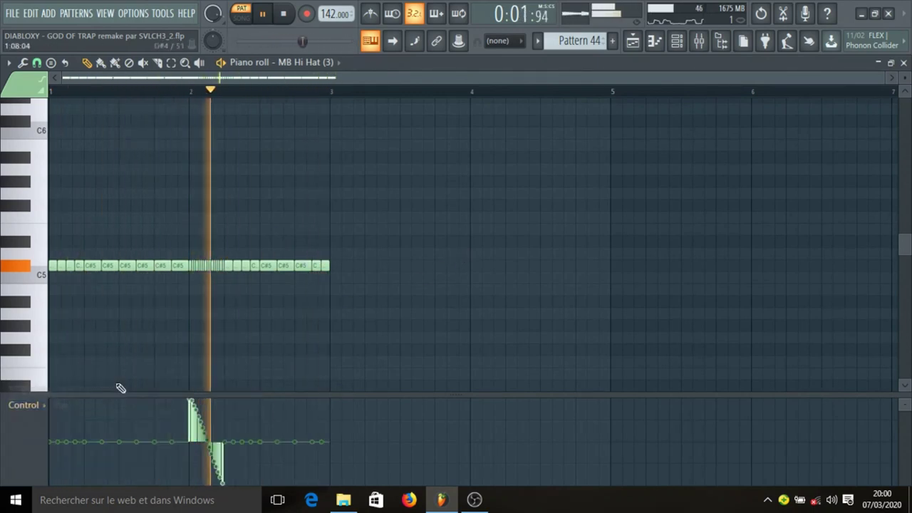
pyautogui.press('space')
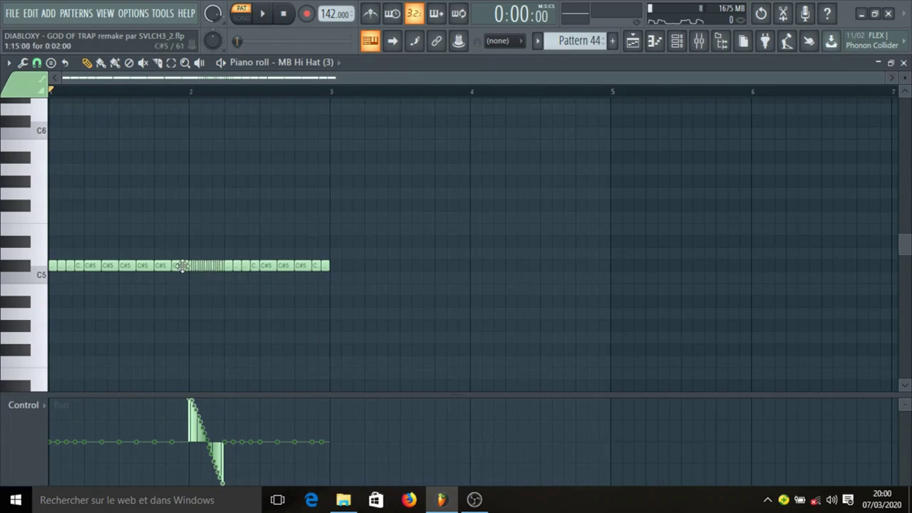
# Return to the playlist, select Pattern 45 on Track 36, and play its Clap (29) notes in the piano roll, stopping after listening.
pyautogui.click(632, 40)
pyautogui.scroll(-2, 444, 275)
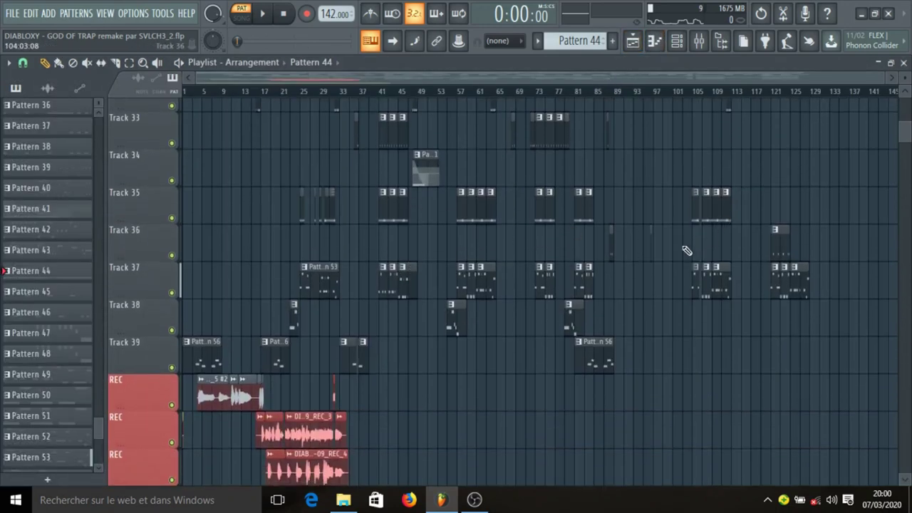
pyautogui.click(610, 248)
pyautogui.click(677, 41)
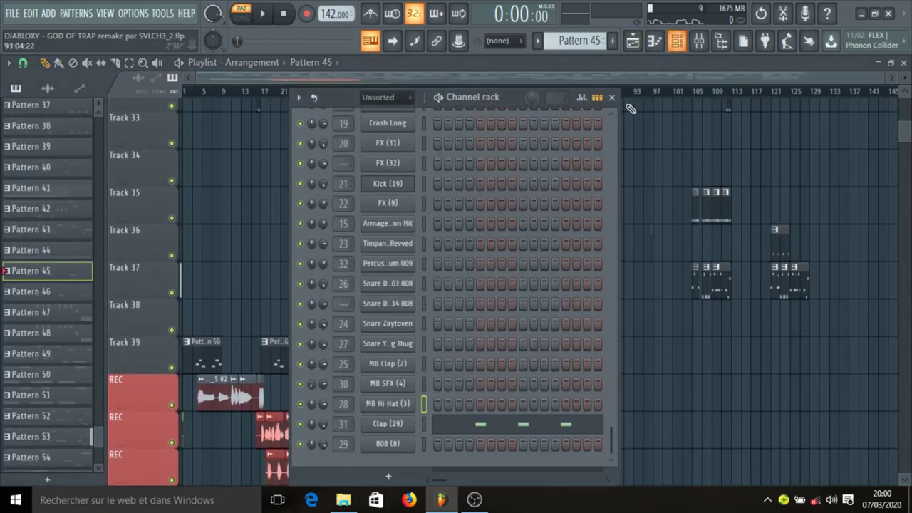
pyautogui.click(425, 424)
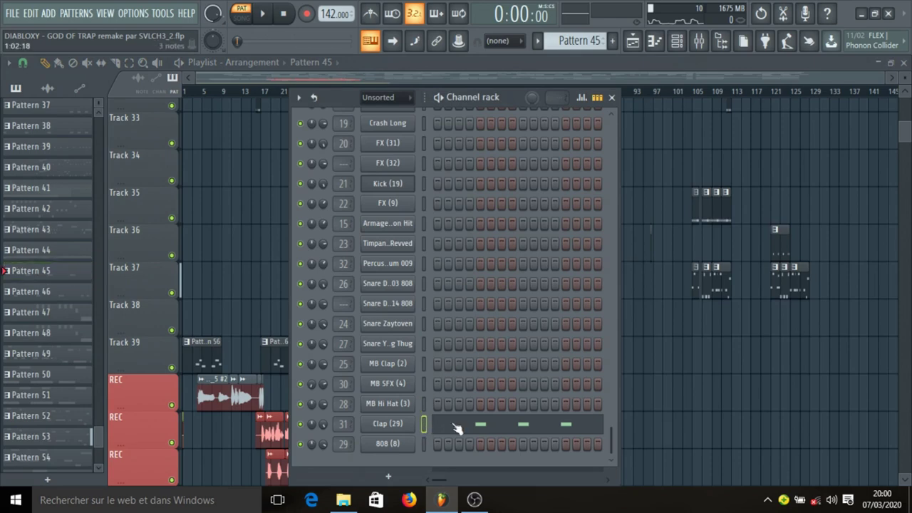
pyautogui.click(454, 424)
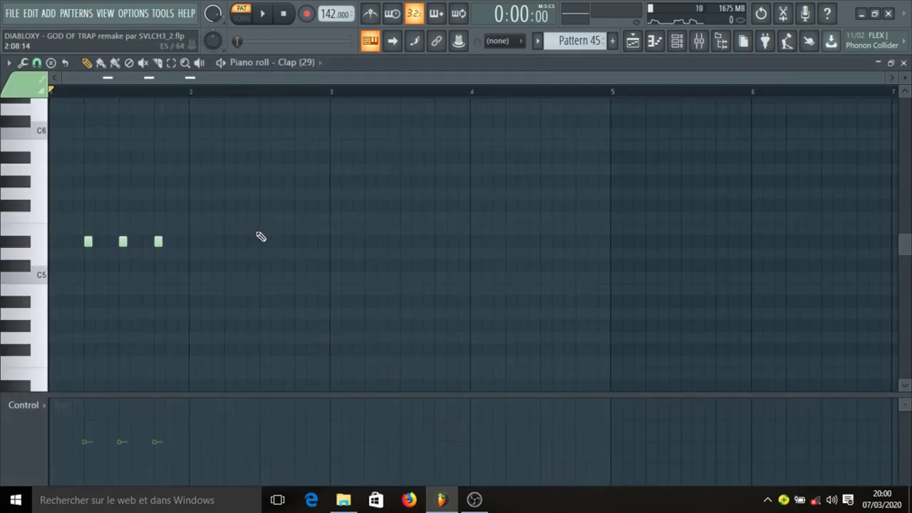
pyautogui.press('space')
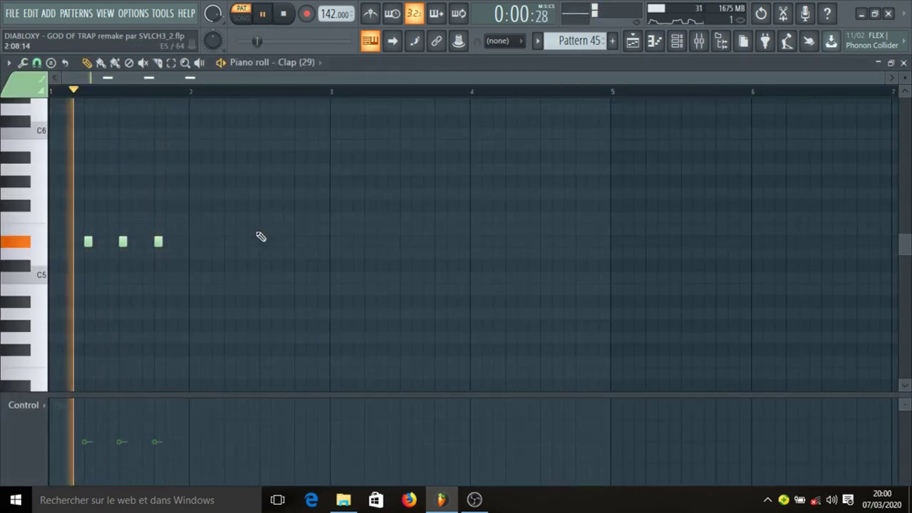
pyautogui.press('space')
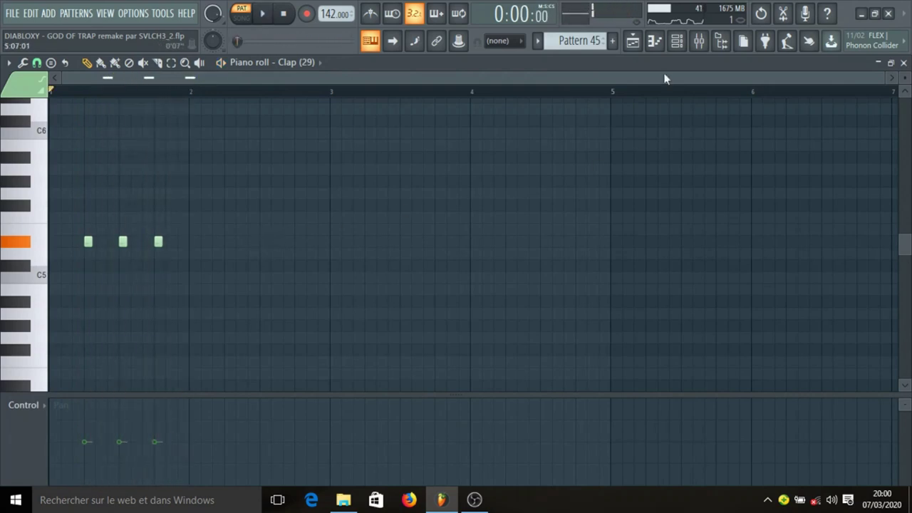
# Return to the playlist, select Pattern 53 on Track 37, and start playing its 808 (8) notes in the piano roll.
pyautogui.click(633, 41)
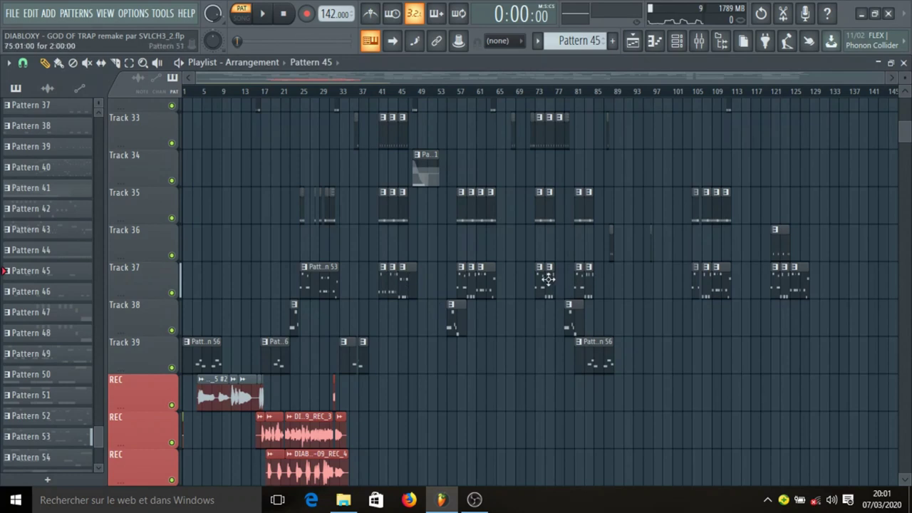
pyautogui.click(335, 297)
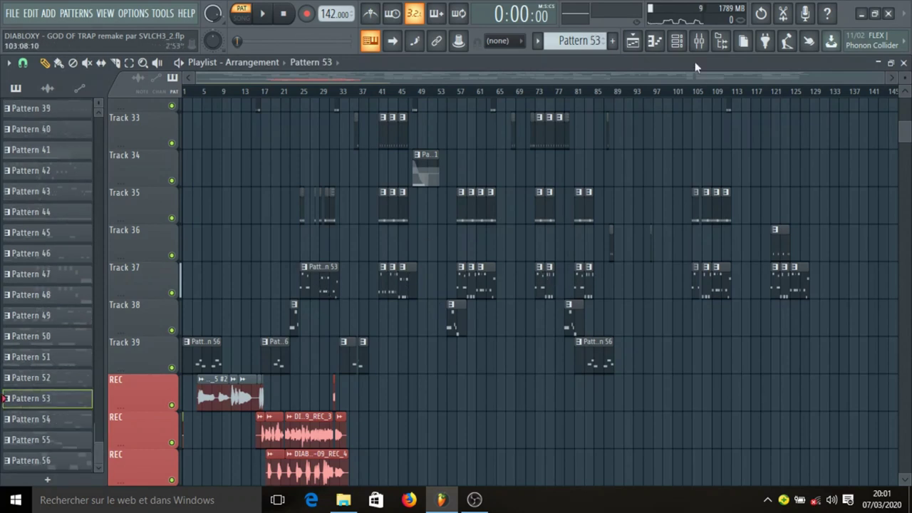
pyautogui.click(677, 40)
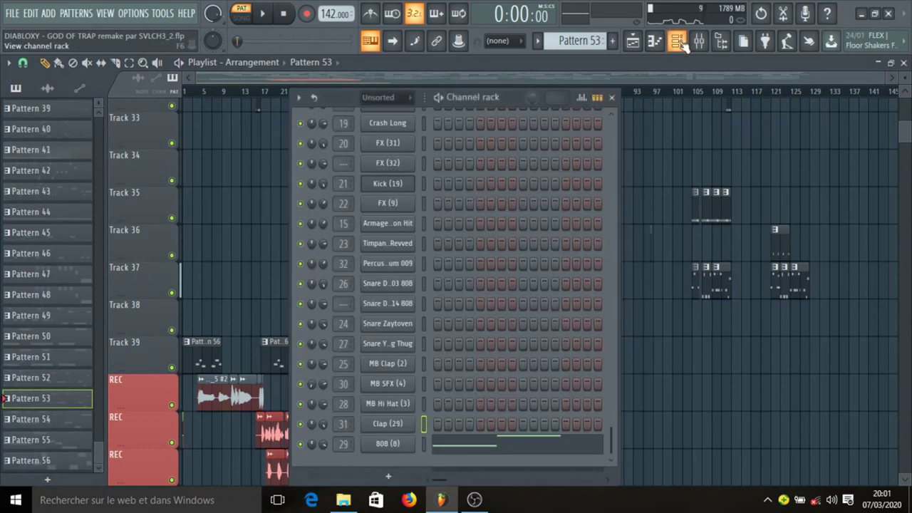
pyautogui.click(468, 455)
pyautogui.scroll(-2, 378, 96)
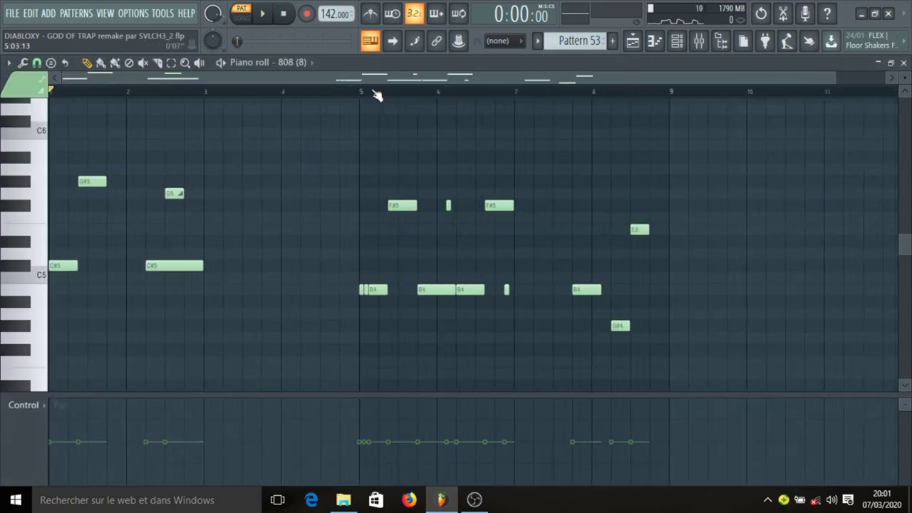
pyautogui.scroll(-1, 378, 97)
pyautogui.press('space')
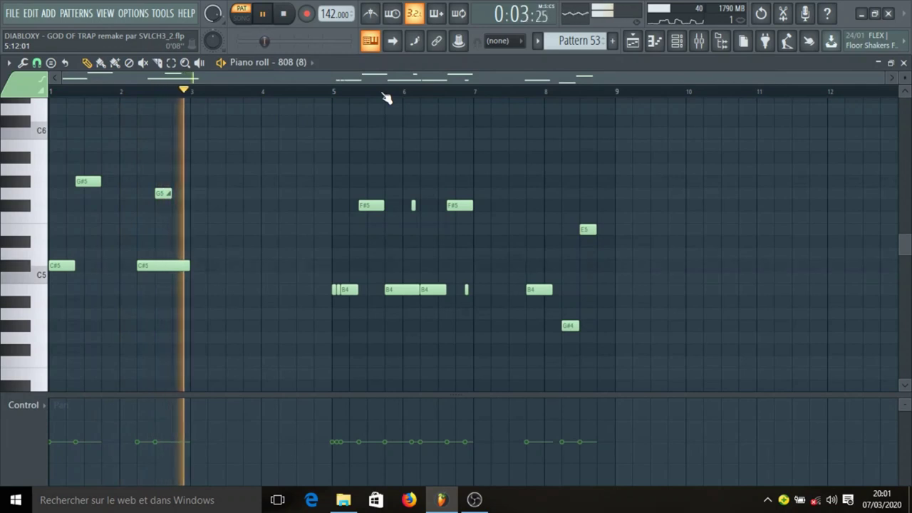
# Play the 808 (8) notes from bar 5, and stop playback after listening to the second half.
pyautogui.click(334, 94)
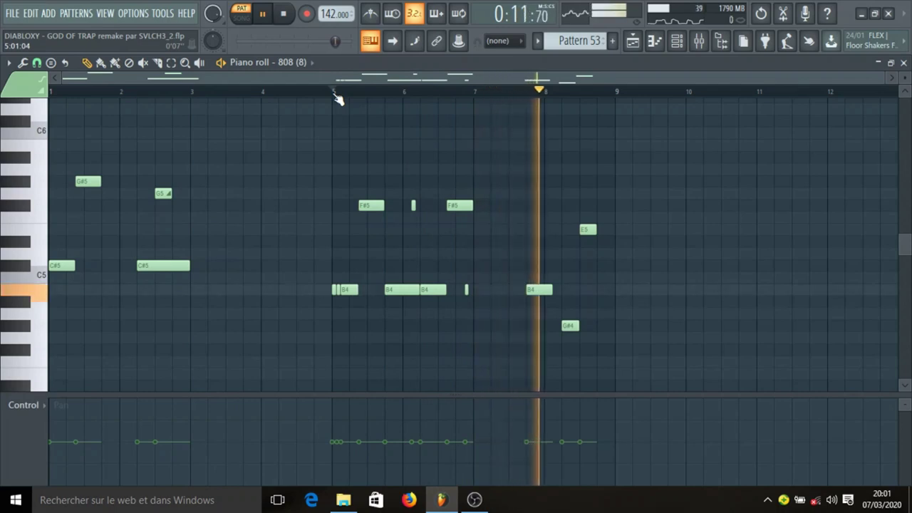
pyautogui.press('space')
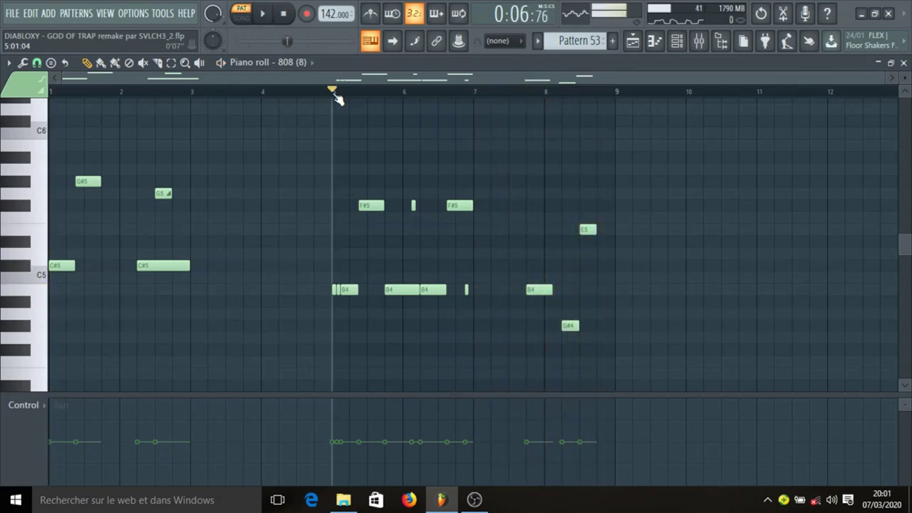
pyautogui.click(287, 16)
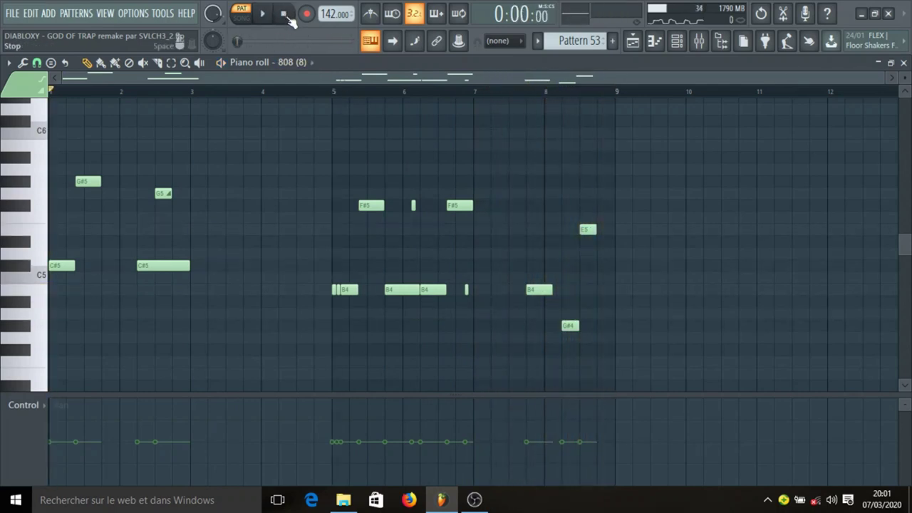
# Check the Pattern 53 clip in the playlist, return to its 808 (8) piano roll, and play the notes from bar 2 before pausing.
pyautogui.click(633, 41)
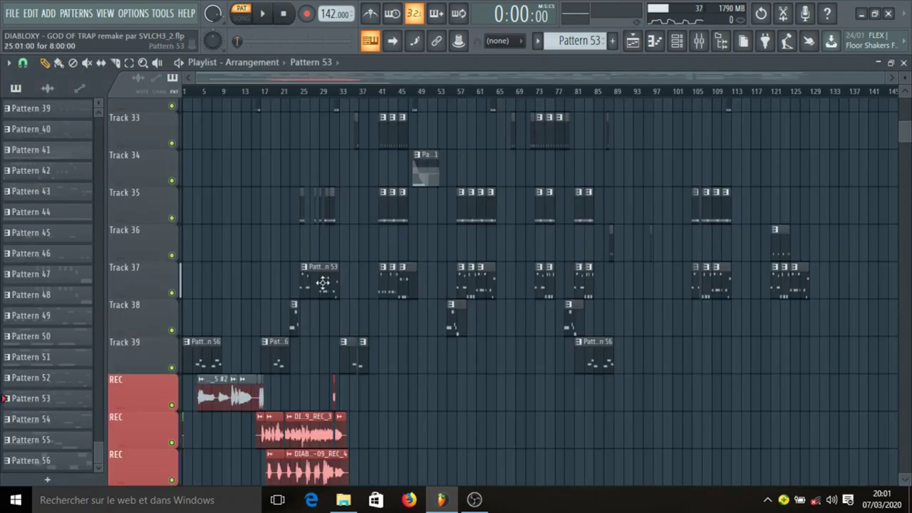
pyautogui.click(656, 42)
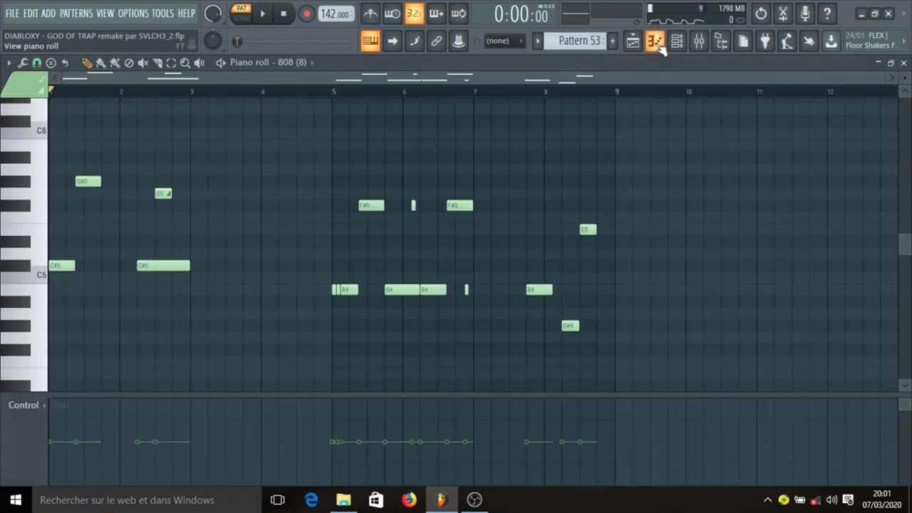
pyautogui.click(122, 92)
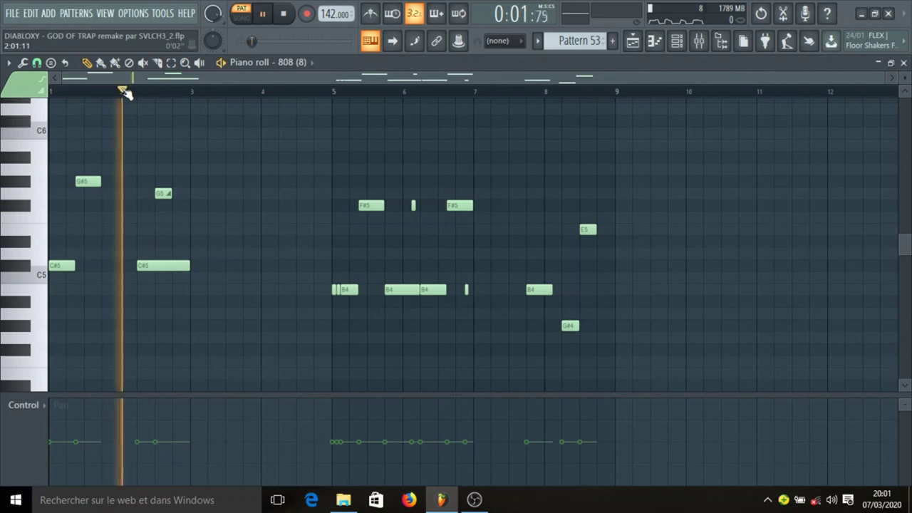
pyautogui.press('space')
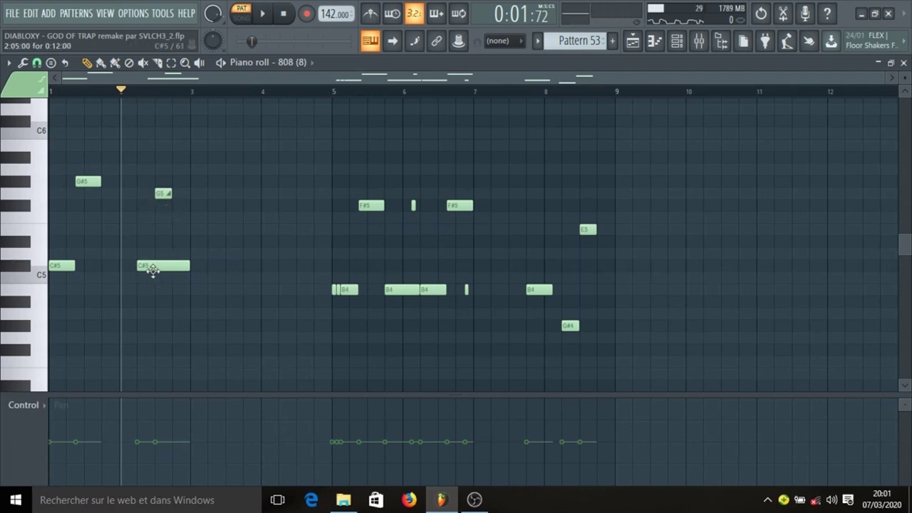
# Add a temporary C#6 note in bar 2, show the slide option in its note properties, and delete the note.
pyautogui.click(146, 123)
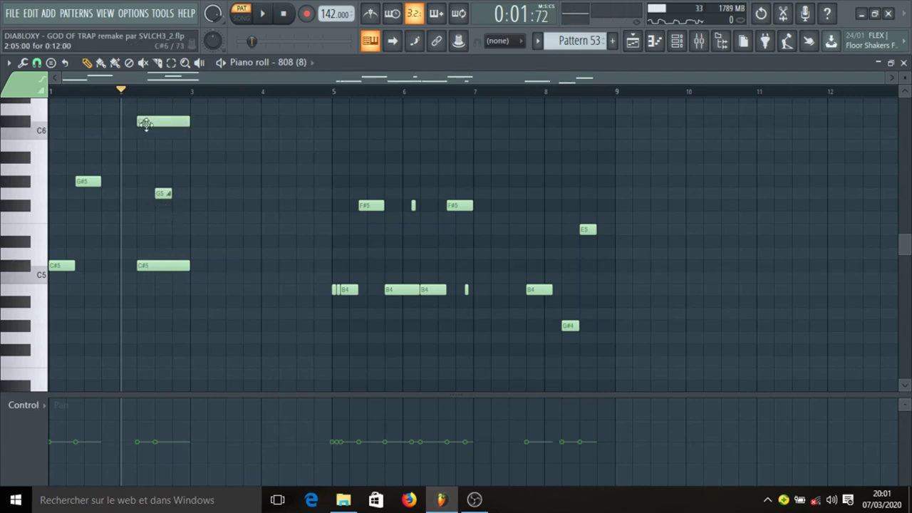
pyautogui.doubleClick(153, 122)
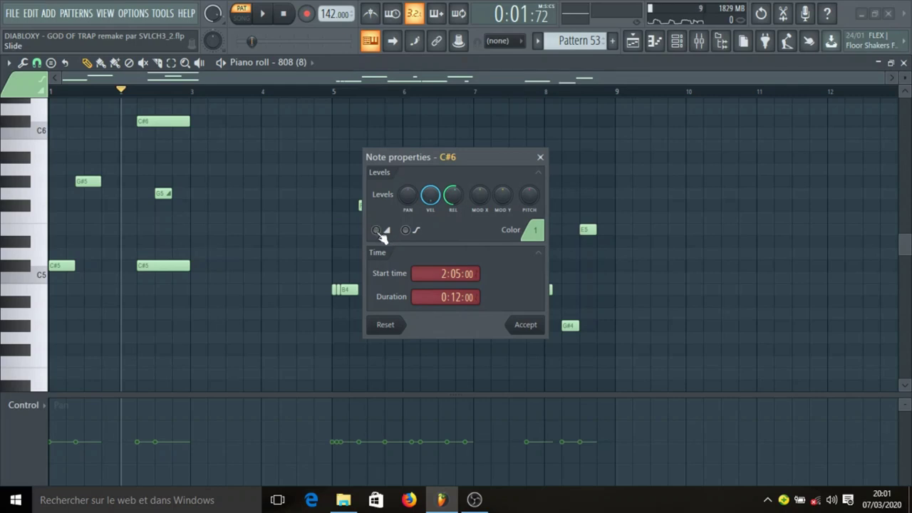
pyautogui.click(540, 157)
pyautogui.rightClick(164, 124)
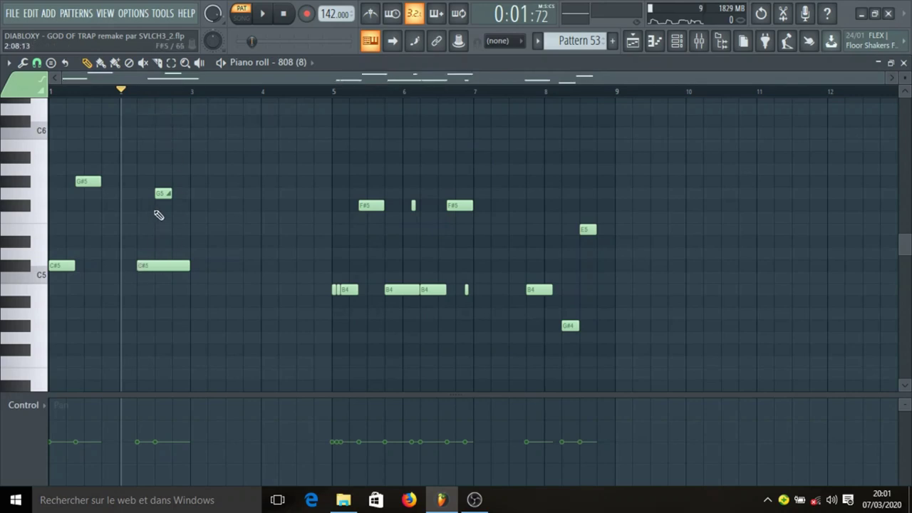
# Replay the 808 (8) notes from bar 2 to hear the G5 slide, and halt playback after listening.
pyautogui.press('space')
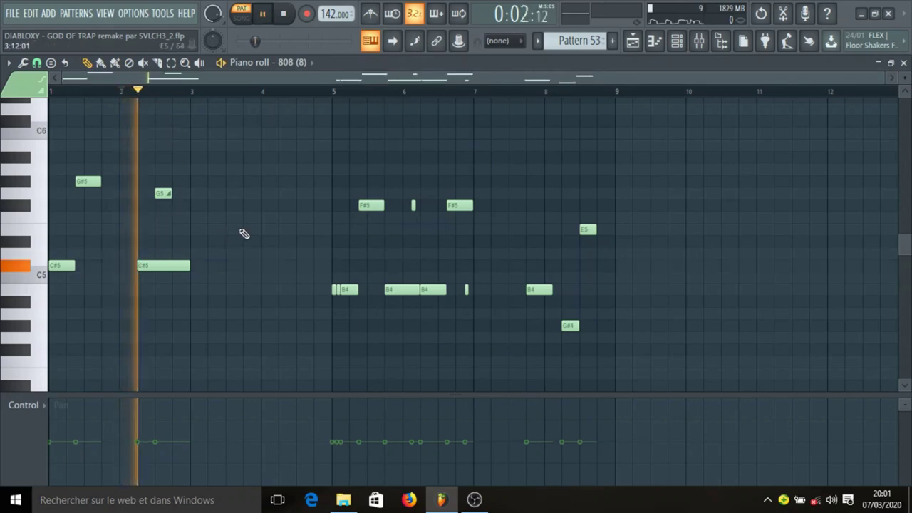
pyautogui.press('space')
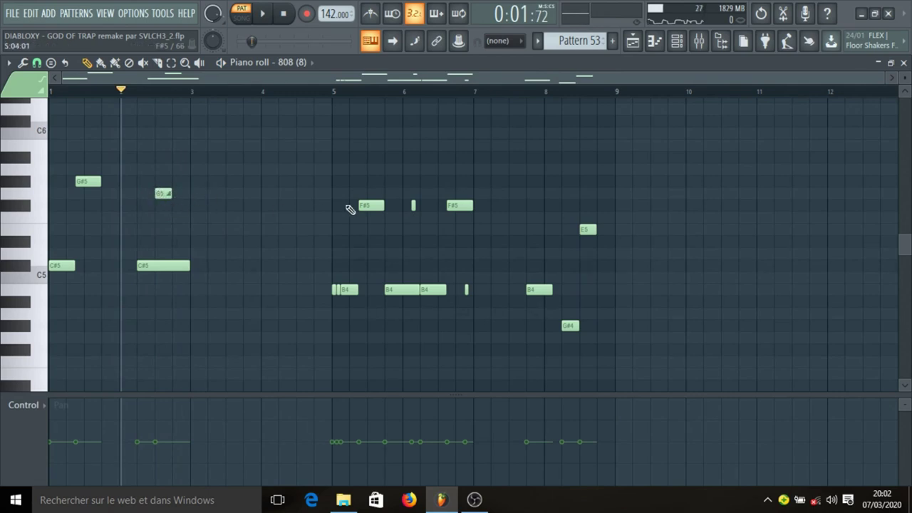
# Return to the playlist, select Pattern 55 on Track 38, and display the preset loaded in its Nexus #11 instrument.
pyautogui.click(633, 42)
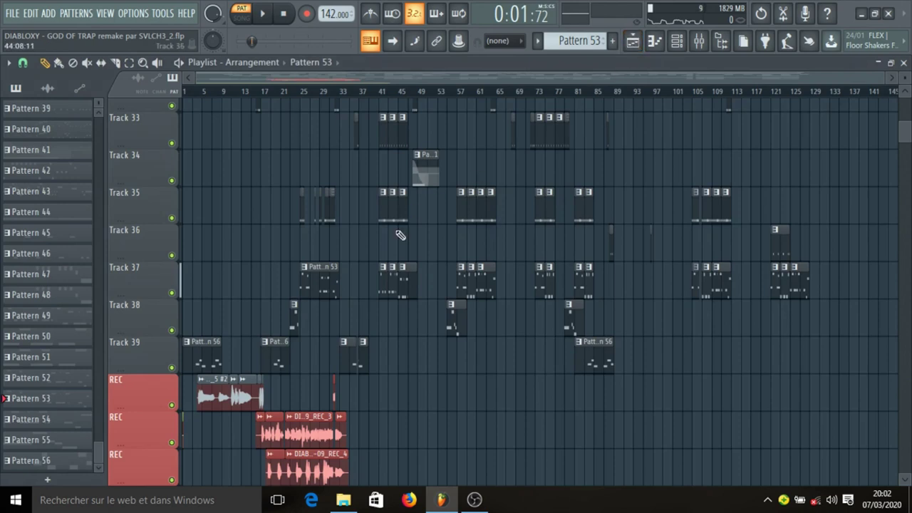
pyautogui.scroll(-1, 399, 236)
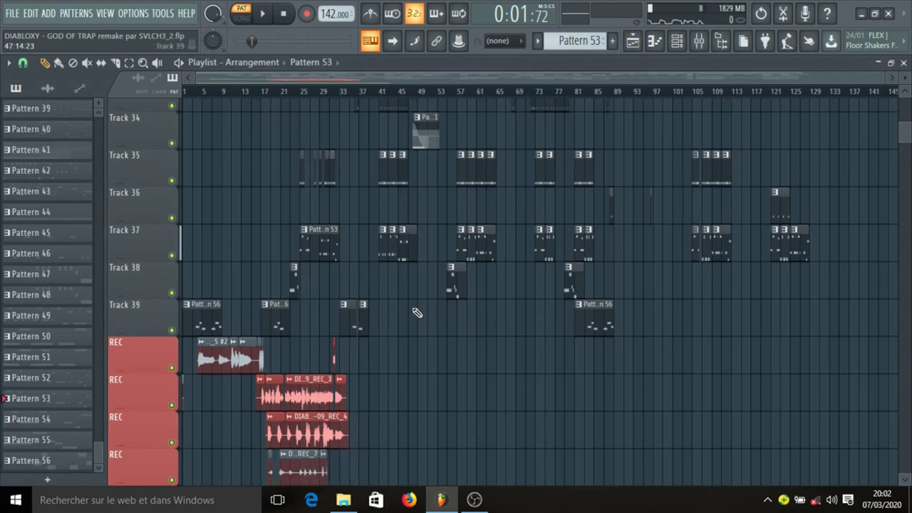
pyautogui.click(451, 283)
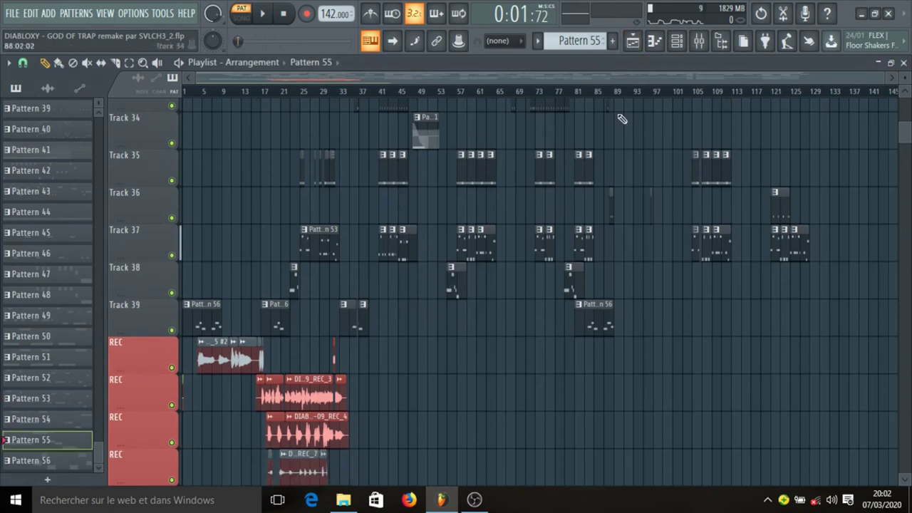
pyautogui.click(681, 43)
pyautogui.scroll(10, 503, 299)
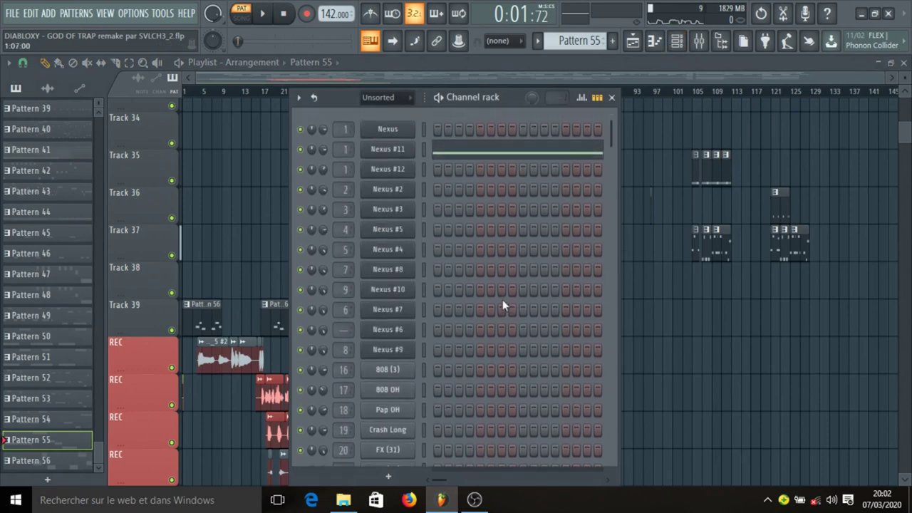
pyautogui.click(407, 160)
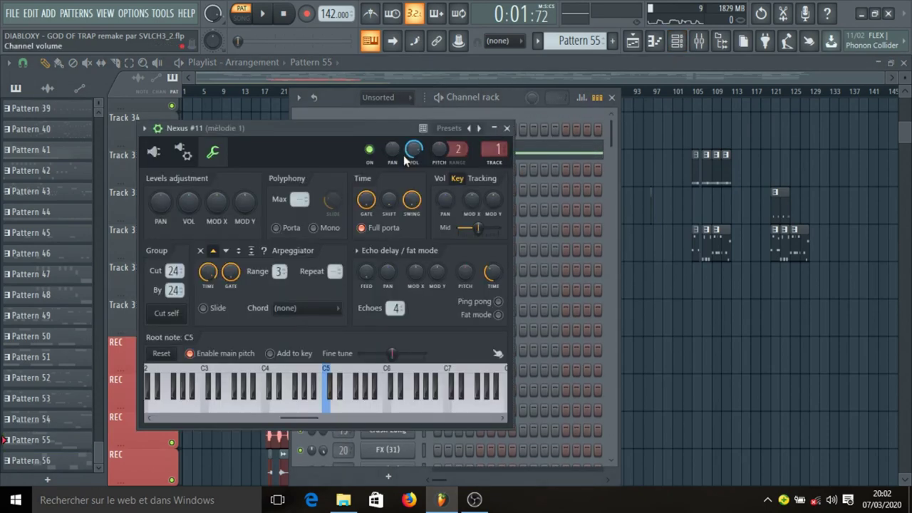
pyautogui.click(154, 152)
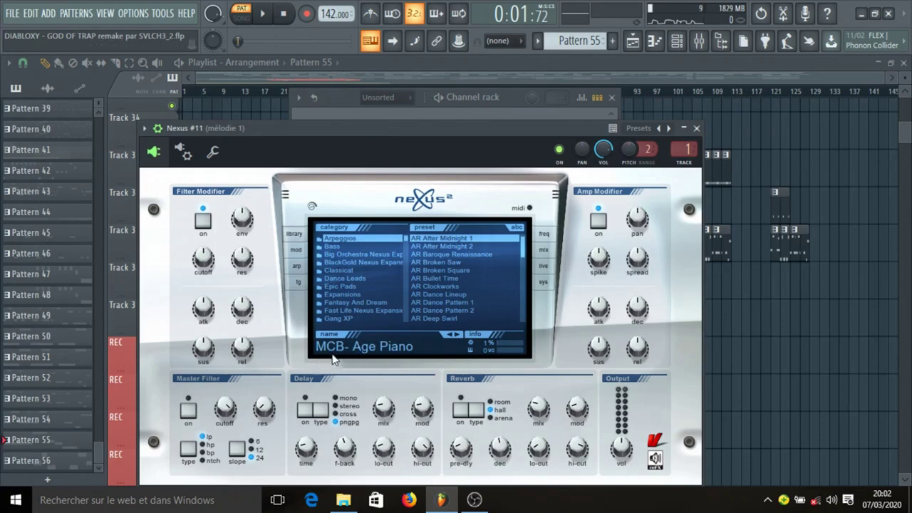
pyautogui.click(696, 129)
# Open the Nexus #11 notes in the piano roll and play them from the start, stopping after listening.
pyautogui.click(465, 157)
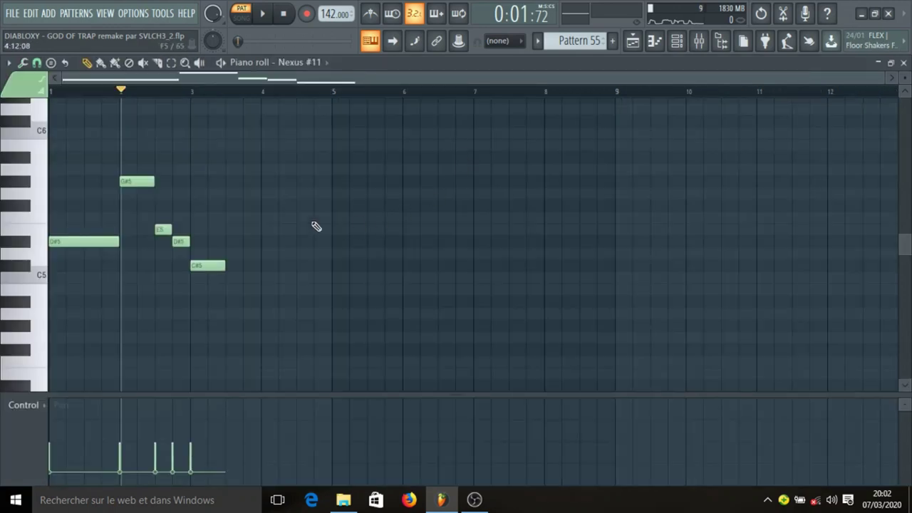
pyautogui.click(285, 15)
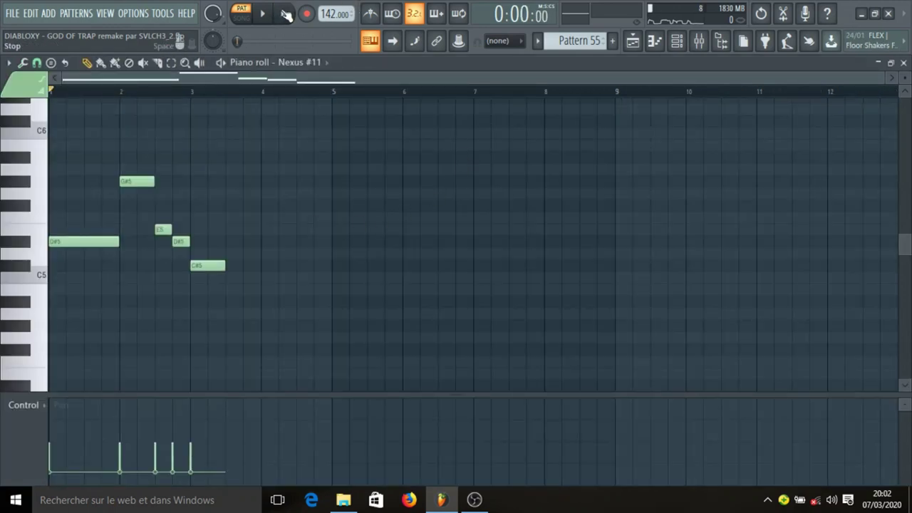
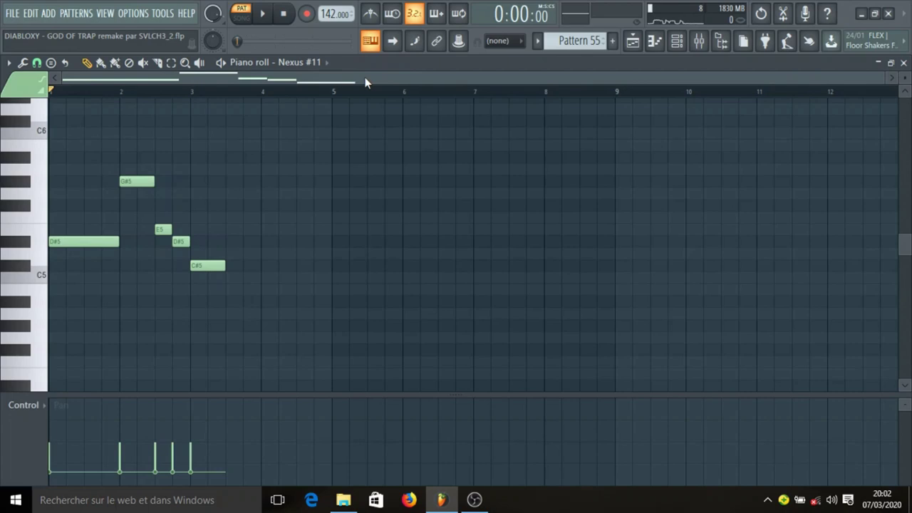
pyautogui.press('space')
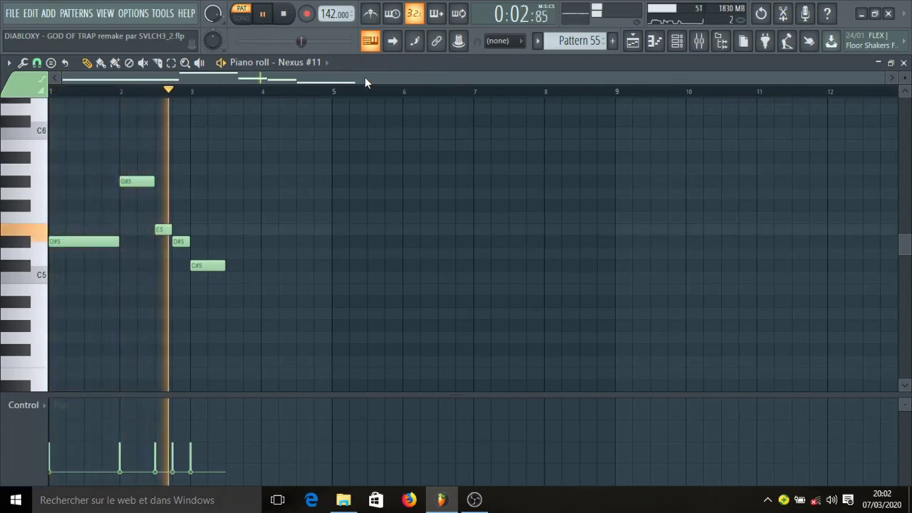
pyautogui.press('space')
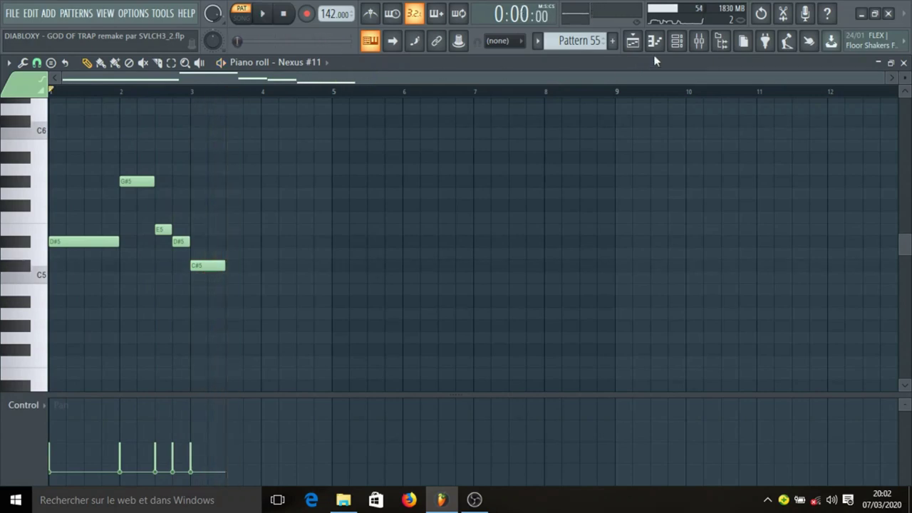
# Reopen the Nexus #11 instrument, display its upward arpeggiator in the miscellaneous functions, and close the instrument.
pyautogui.click(678, 42)
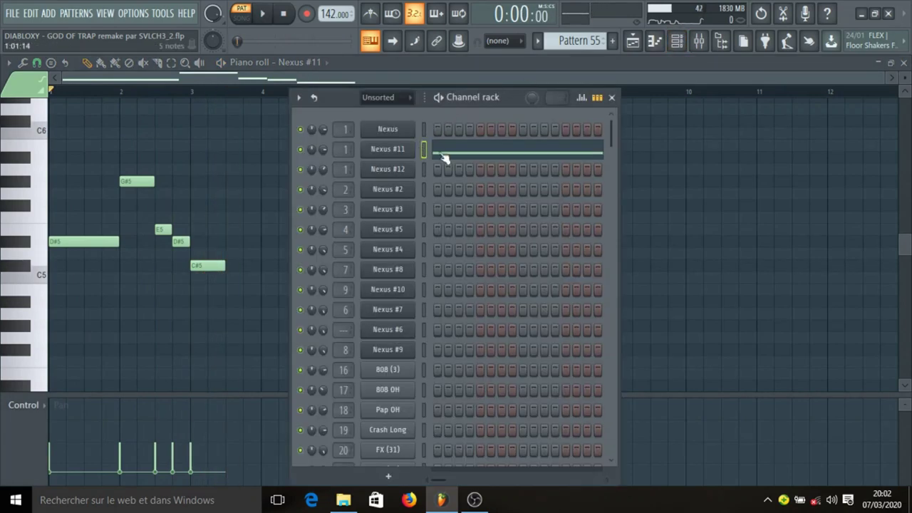
pyautogui.click(405, 151)
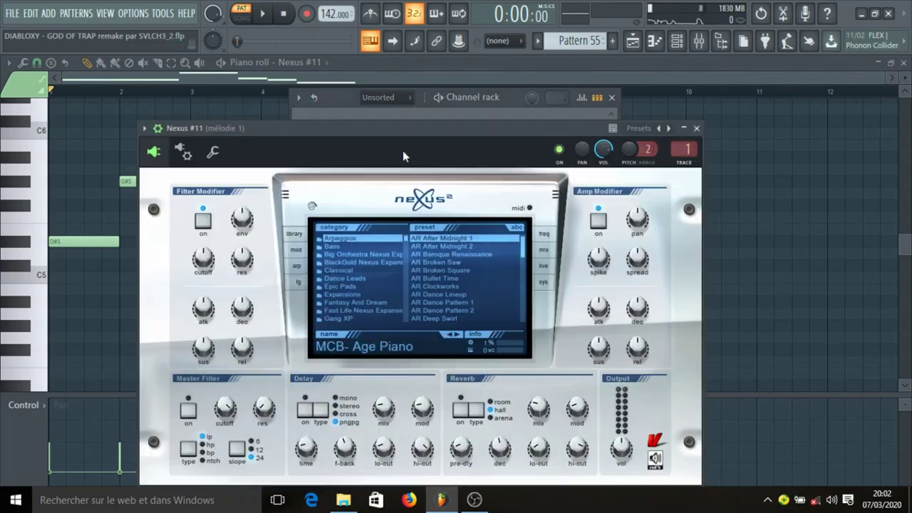
pyautogui.click(213, 152)
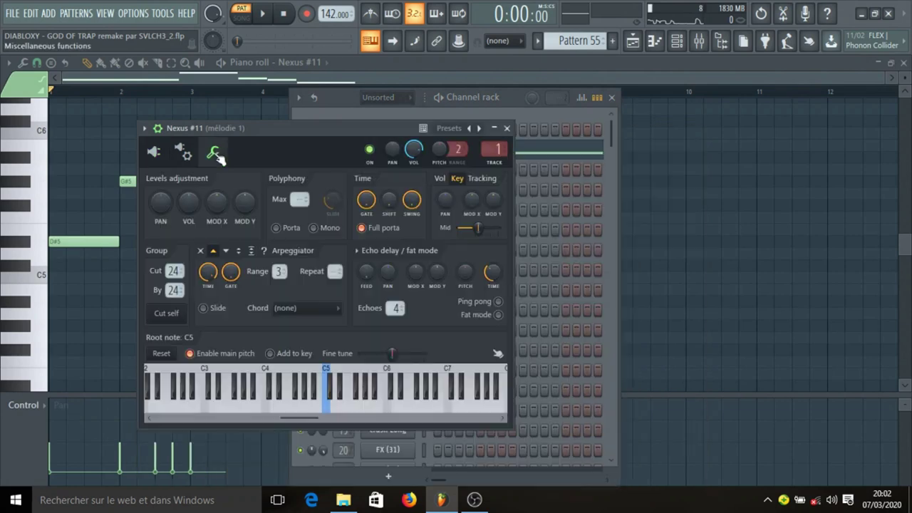
pyautogui.click(211, 252)
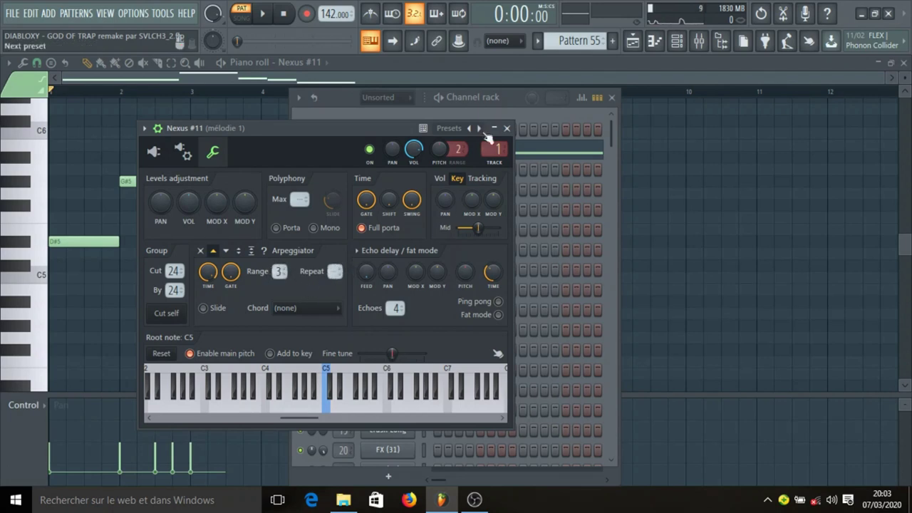
pyautogui.click(506, 127)
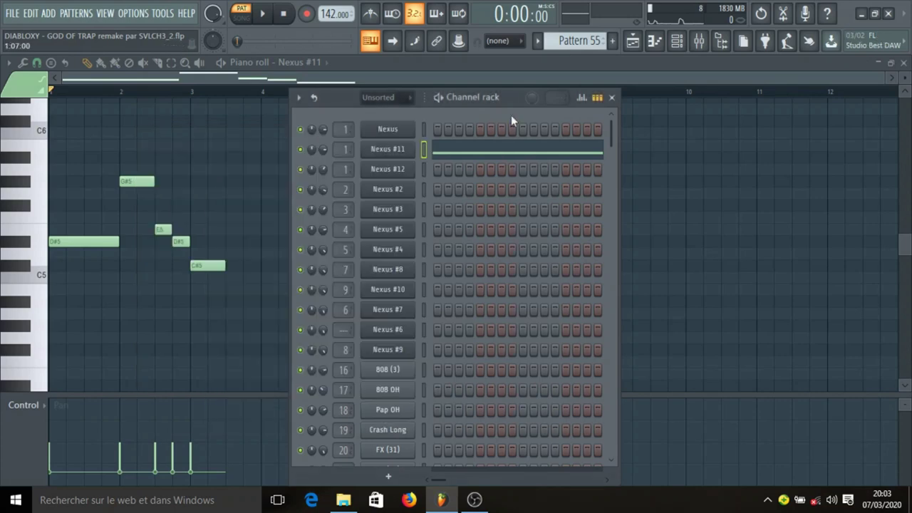
# Return to the playlist, select Pattern 56 on Track 39, and display the preset loaded in its Nexus #12 instrument.
pyautogui.click(633, 40)
pyautogui.scroll(-1, 511, 234)
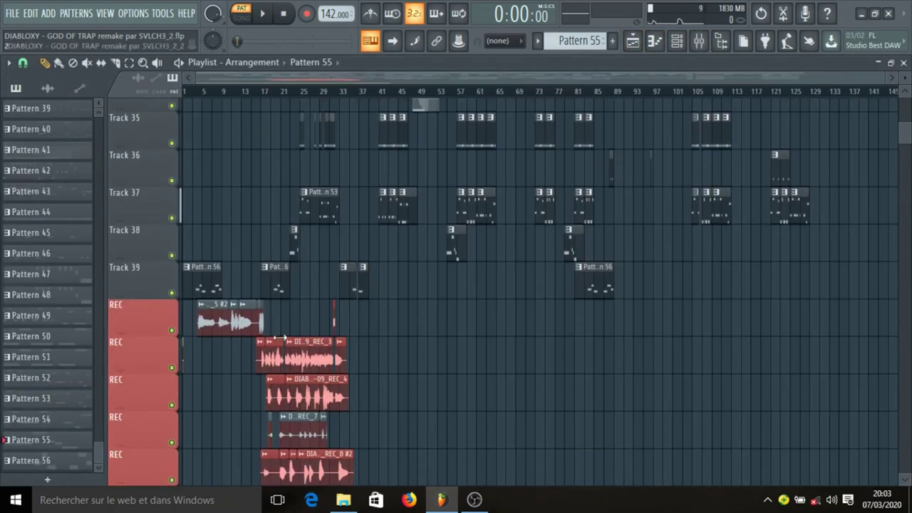
pyautogui.click(274, 283)
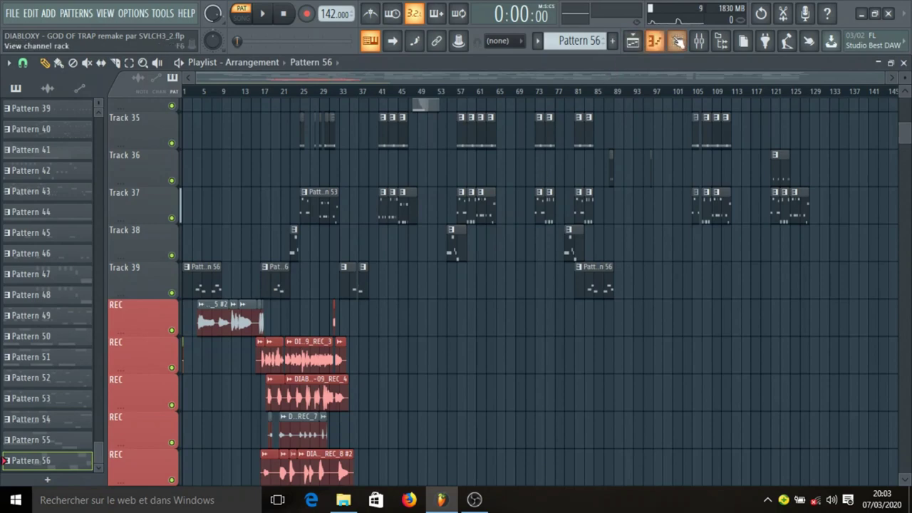
pyautogui.click(677, 41)
pyautogui.click(391, 170)
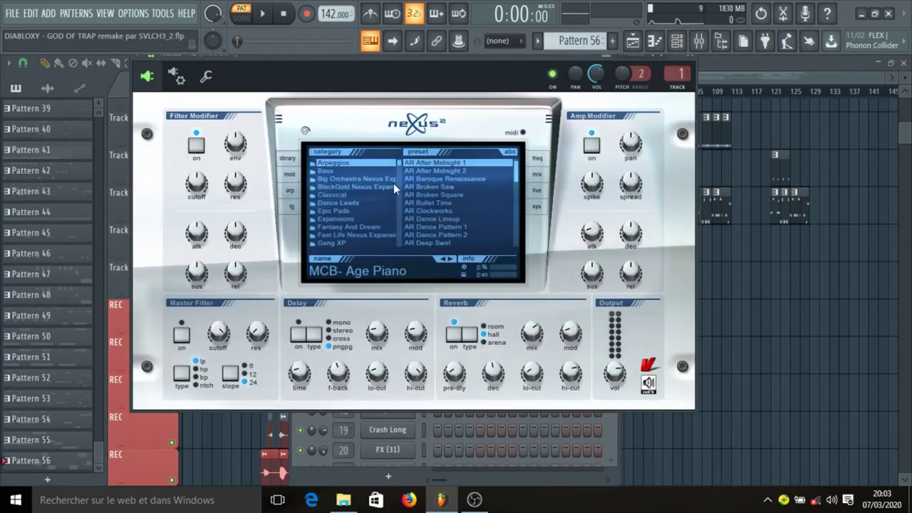
pyautogui.click(689, 63)
# Open the Nexus #12 notes in the piano roll and play them from bar 3.
pyautogui.click(511, 181)
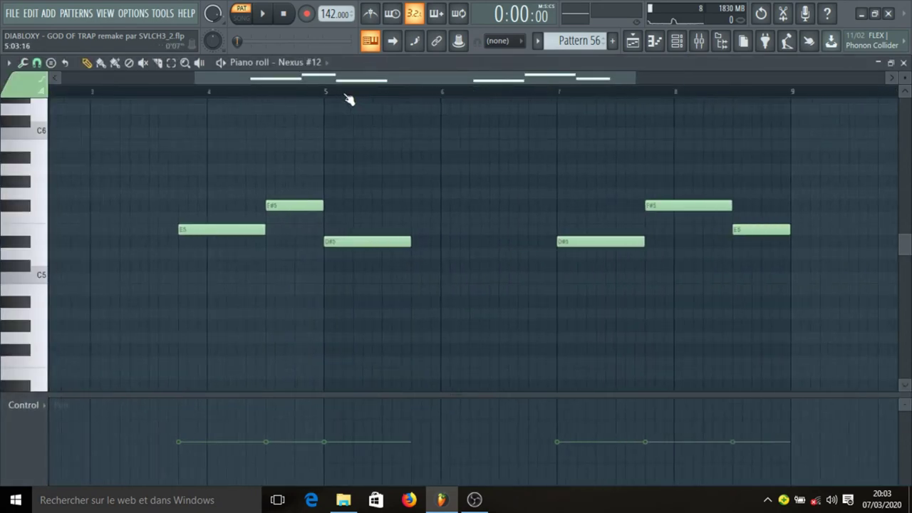
pyautogui.click(193, 91)
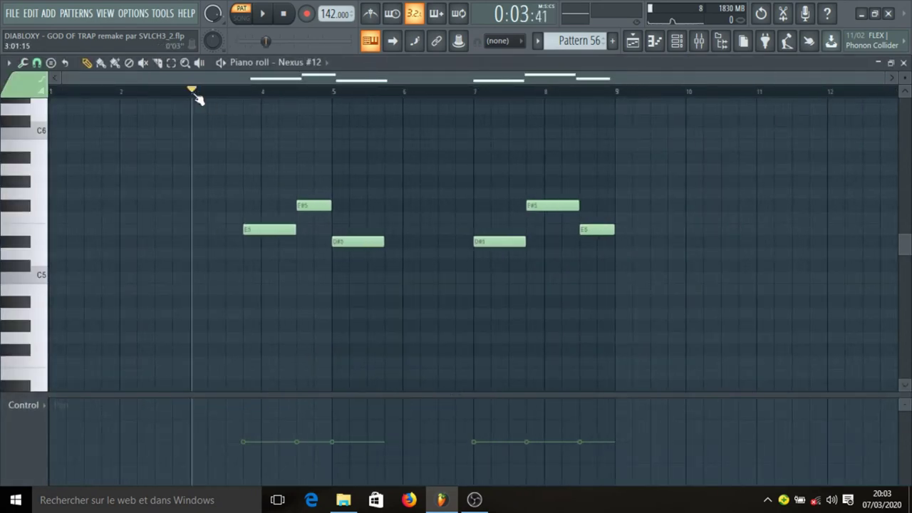
pyautogui.press('space')
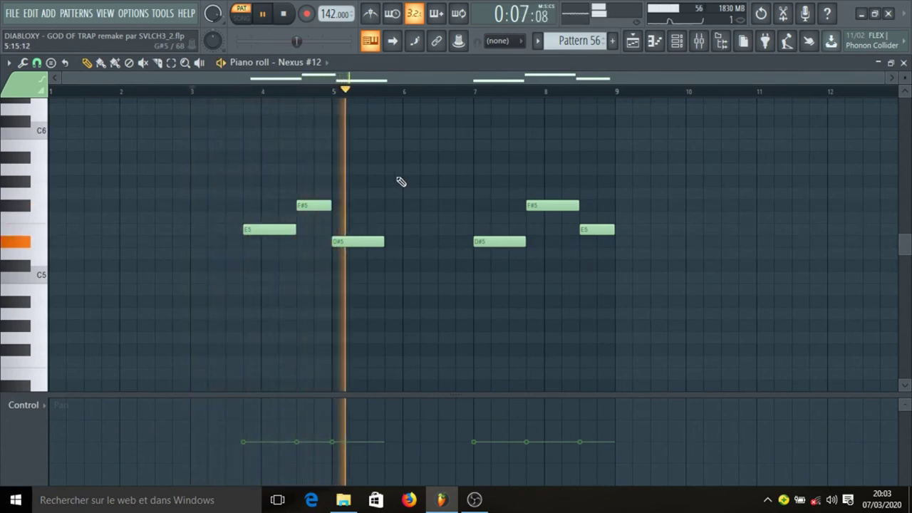
# Open the mixer, halt playback, and inspect the Fruity parametric EQ 2 and Fruity Compressor on the mélodie 1 track.
pyautogui.click(699, 41)
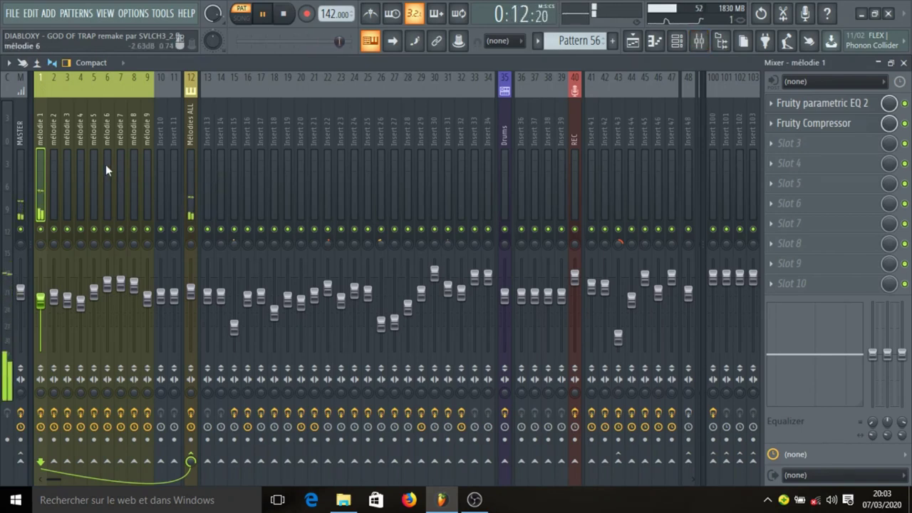
pyautogui.press('space')
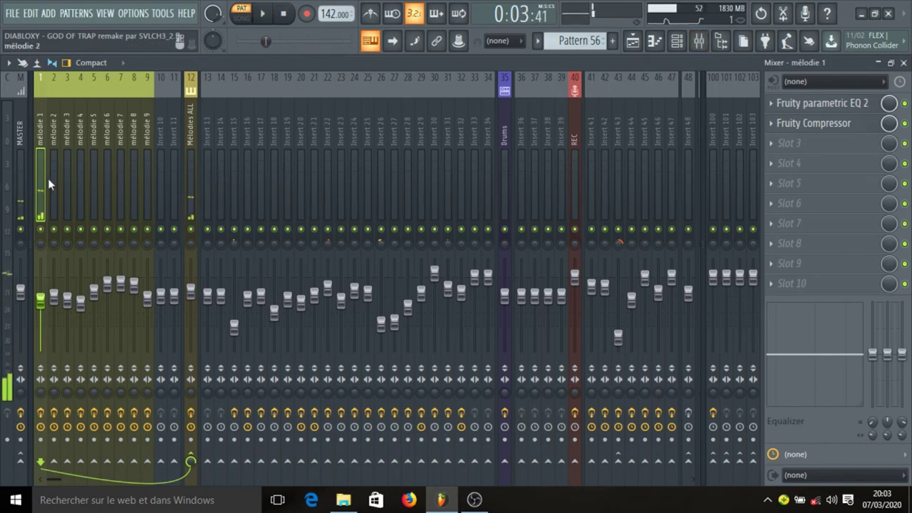
pyautogui.click(828, 106)
pyautogui.click(828, 103)
pyautogui.click(808, 127)
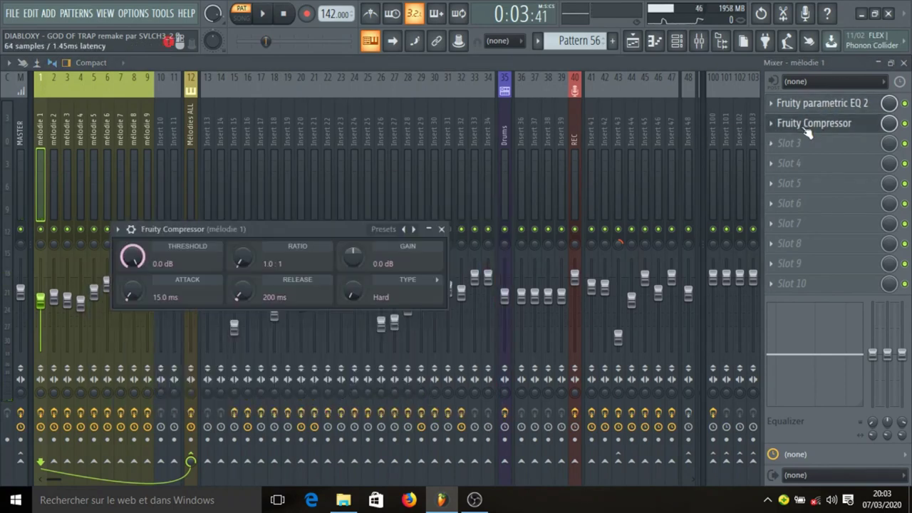
pyautogui.click(807, 132)
# Reopen the Nexus #12 instrument, display its reverb mix value, and close the instrument.
pyautogui.click(677, 41)
pyautogui.click(391, 183)
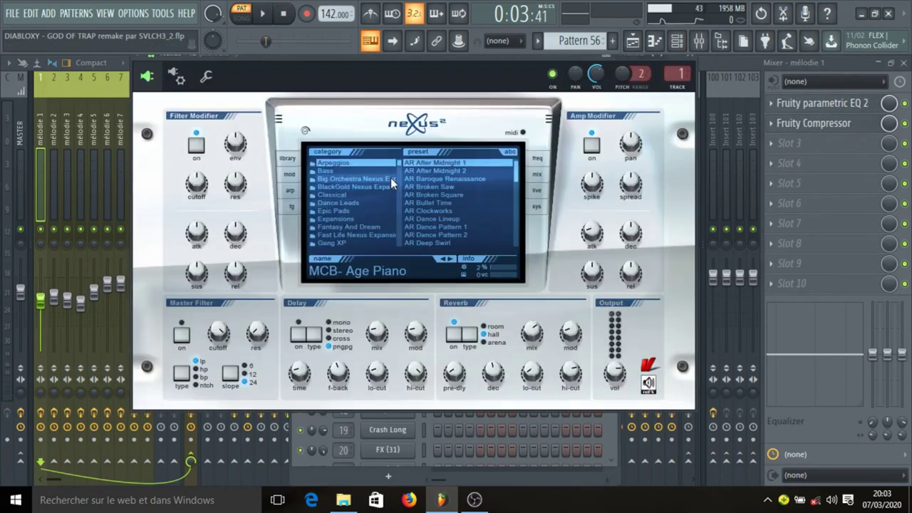
pyautogui.moveTo(528, 349)
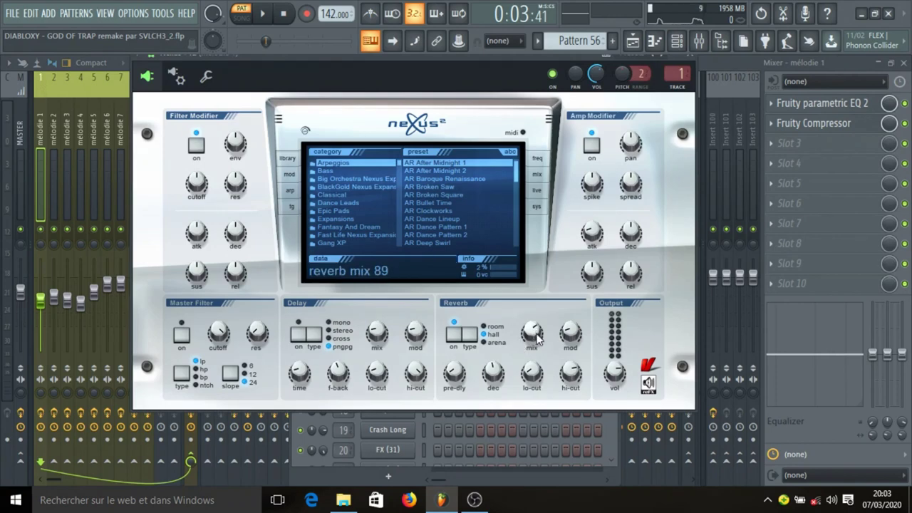
pyautogui.moveTo(534, 330)
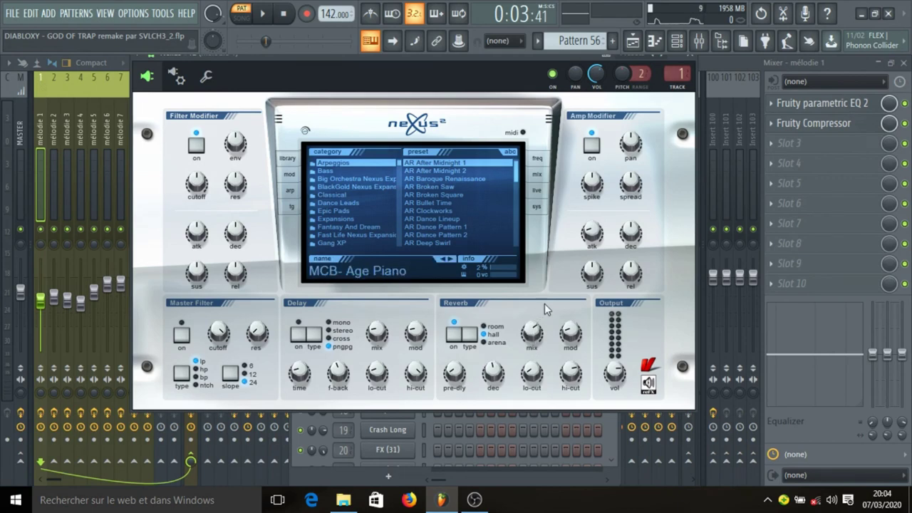
pyautogui.click(689, 54)
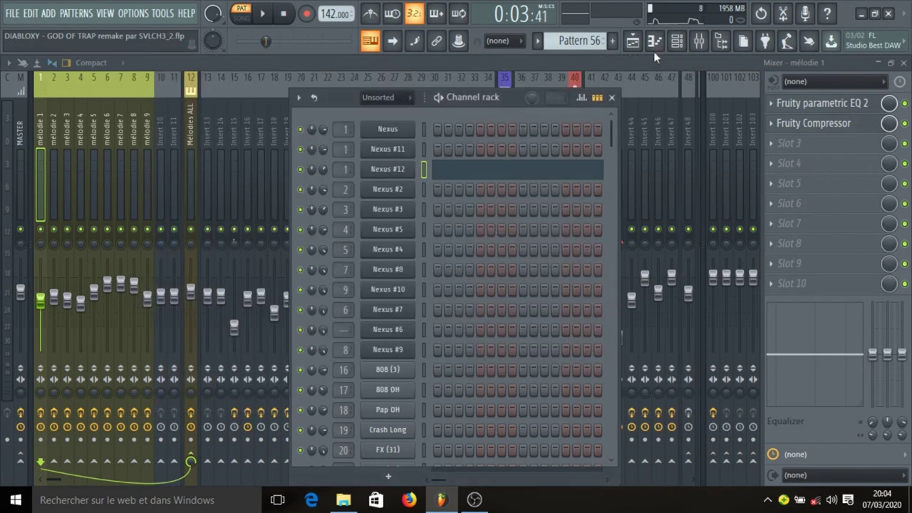
# Return to the playlist and look over the arrangement's pattern tracks, starting again from Track 1.
pyautogui.click(633, 42)
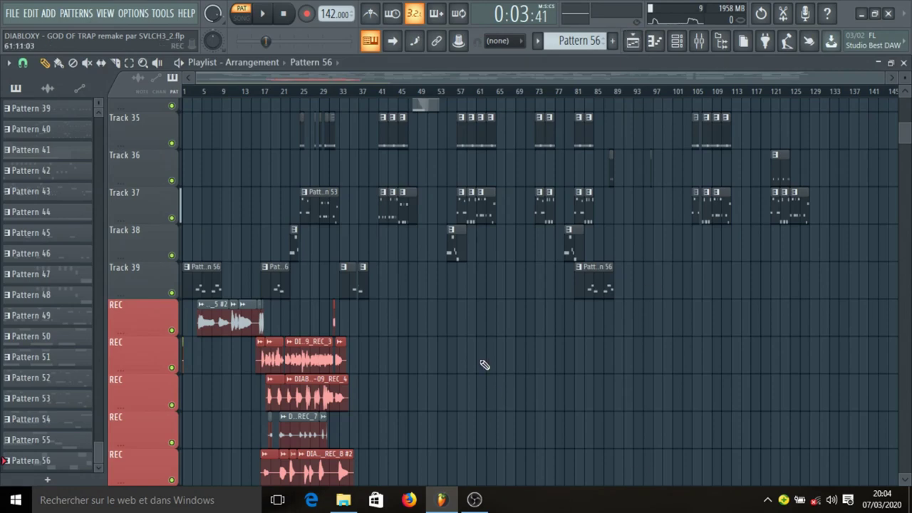
pyautogui.scroll(3, 486, 365)
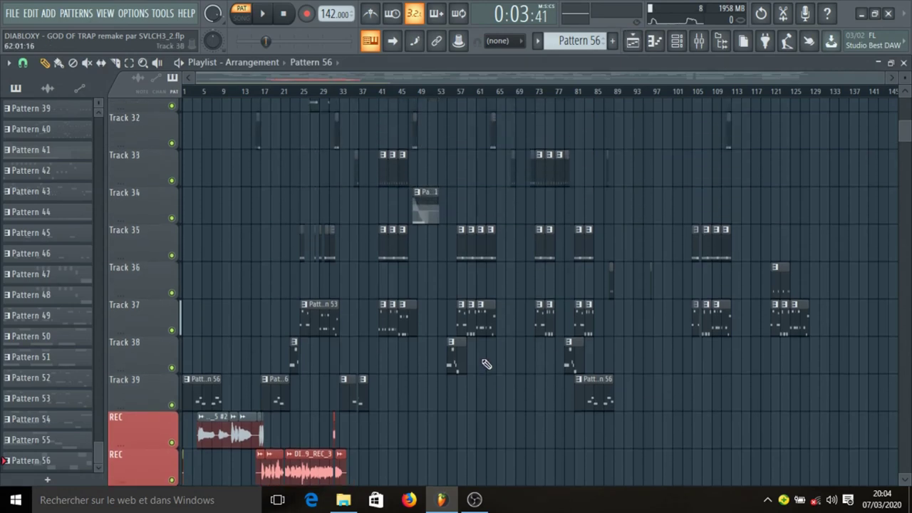
pyautogui.scroll(20, 491, 377)
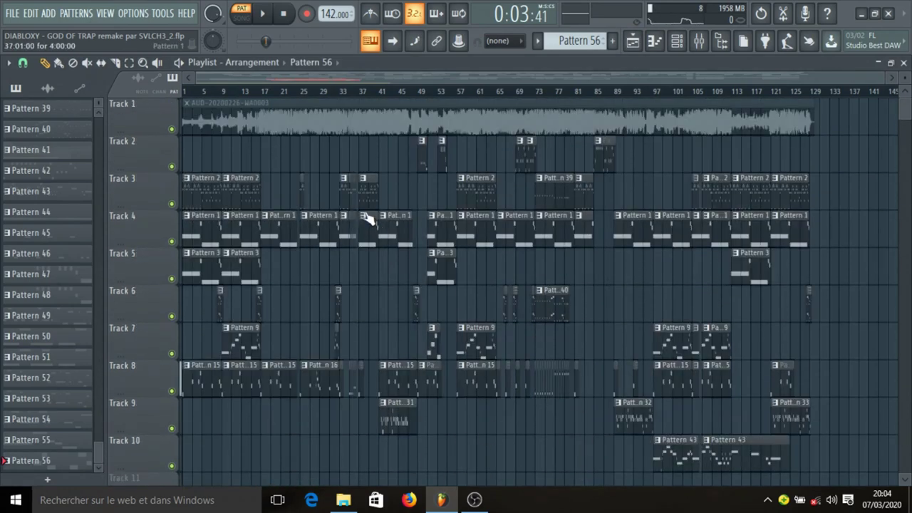
pyautogui.scroll(-1, 677, 278)
pyautogui.scroll(-2, 677, 278)
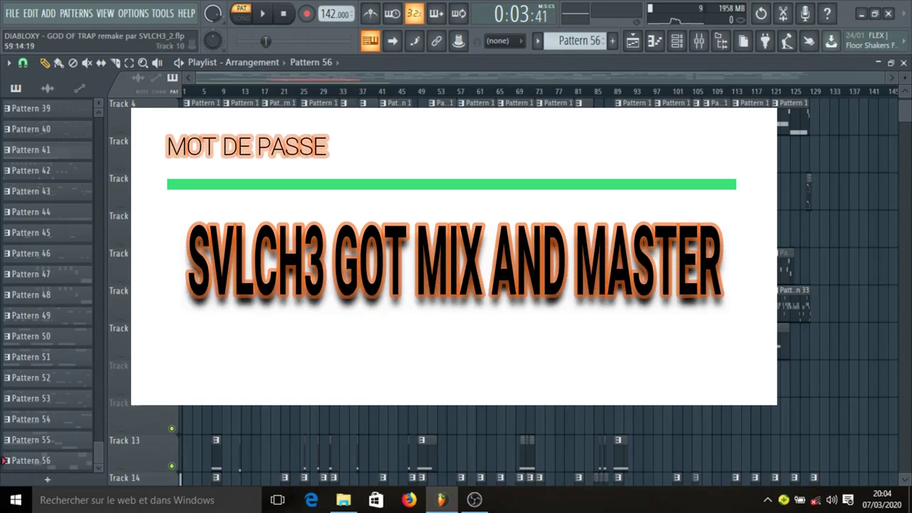
pyautogui.scroll(-1, 474, 142)
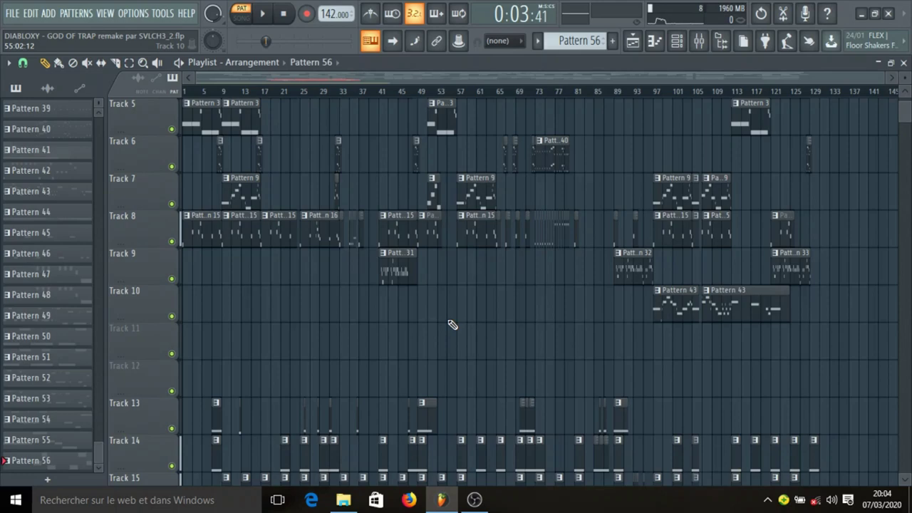
# Display the effects chain on the mixer's MASTER track, and close the mixer.
pyautogui.click(699, 41)
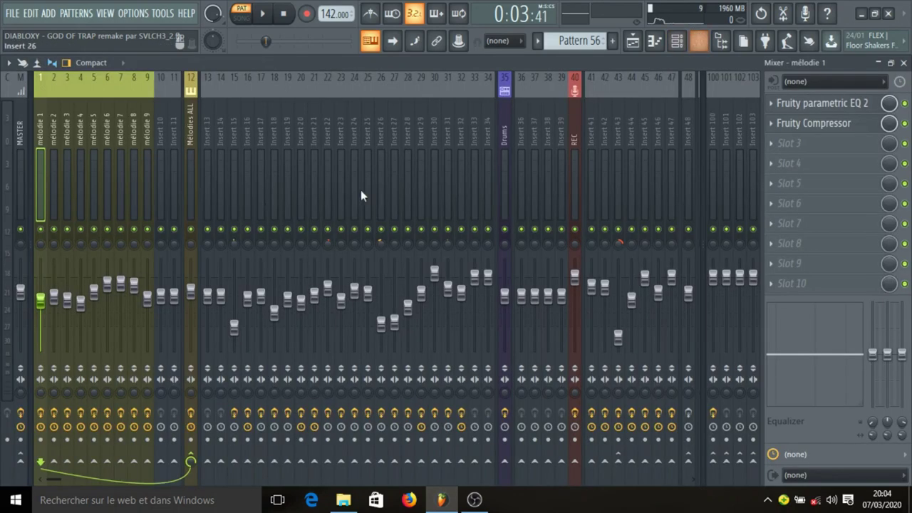
pyautogui.click(21, 185)
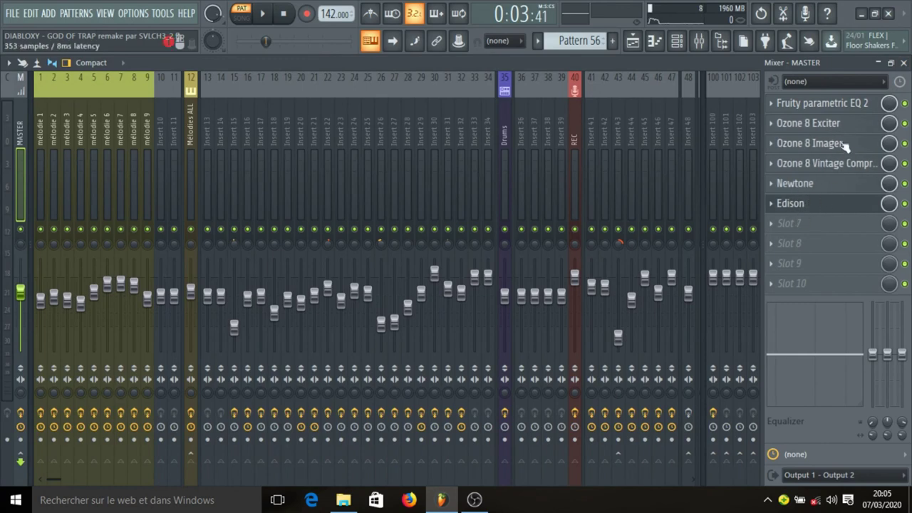
pyautogui.click(904, 64)
# Review the arrangement in song mode, following the playlist tracks down to the REC tracks and back up to Track 1 during playback.
pyautogui.scroll(-5, 393, 308)
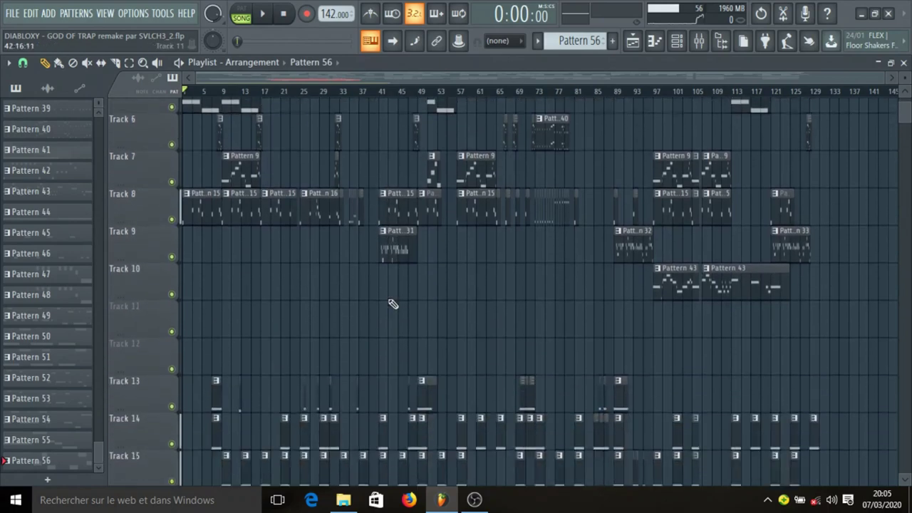
pyautogui.scroll(-20, 481, 295)
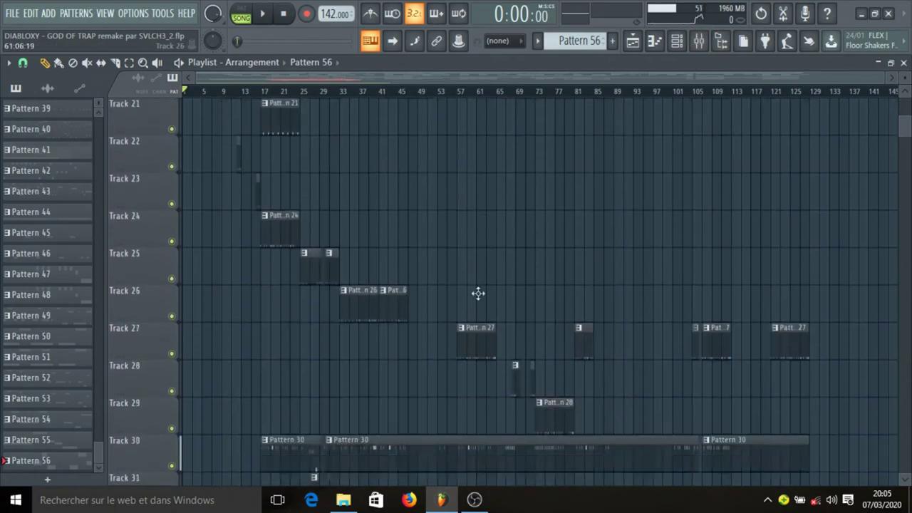
pyautogui.scroll(-6, 441, 299)
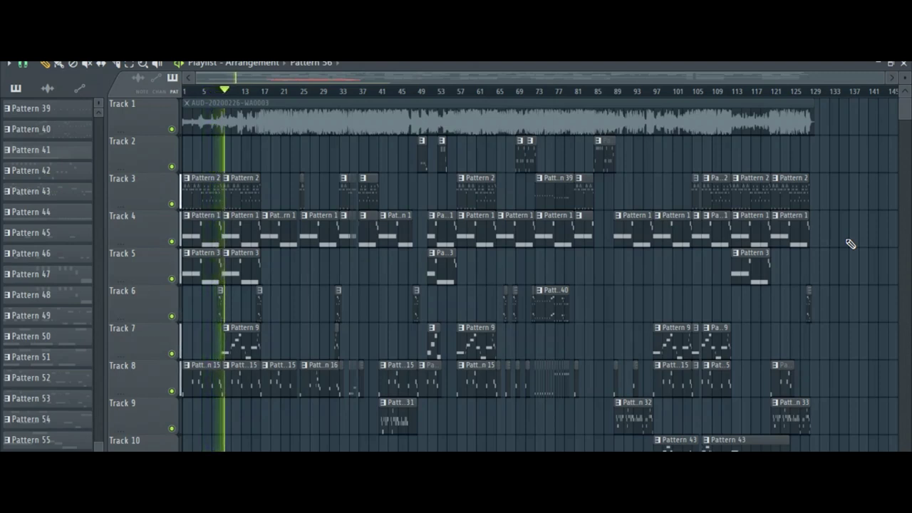
pyautogui.scroll(-2, 850, 243)
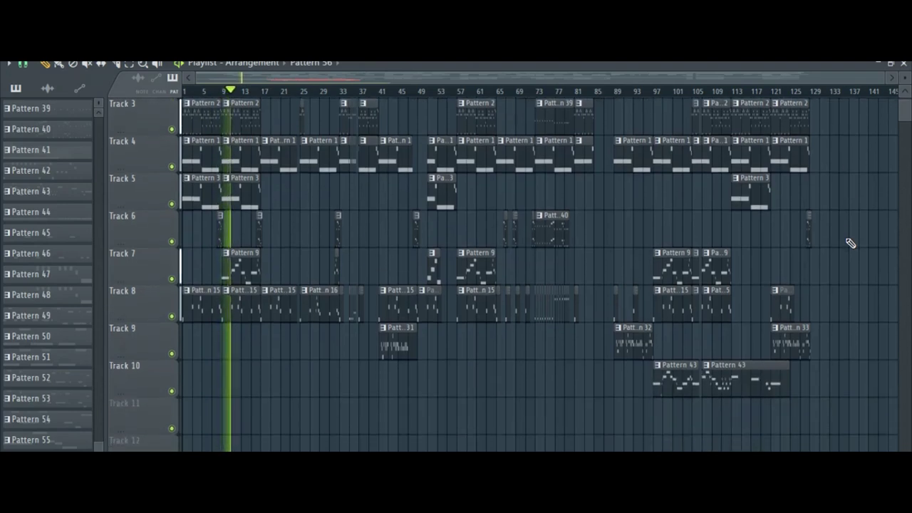
pyautogui.scroll(-5, 850, 243)
pyautogui.scroll(-5, 850, 242)
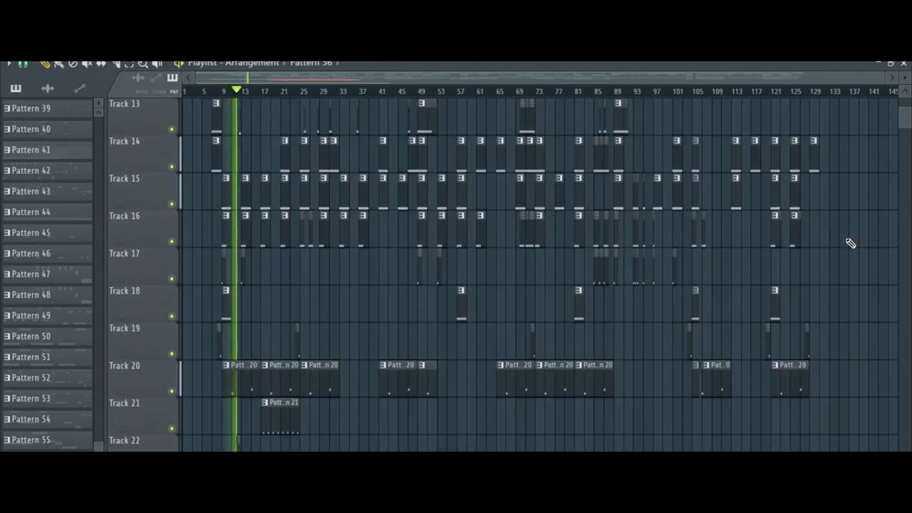
pyautogui.scroll(1, 851, 243)
pyautogui.scroll(-12, 850, 243)
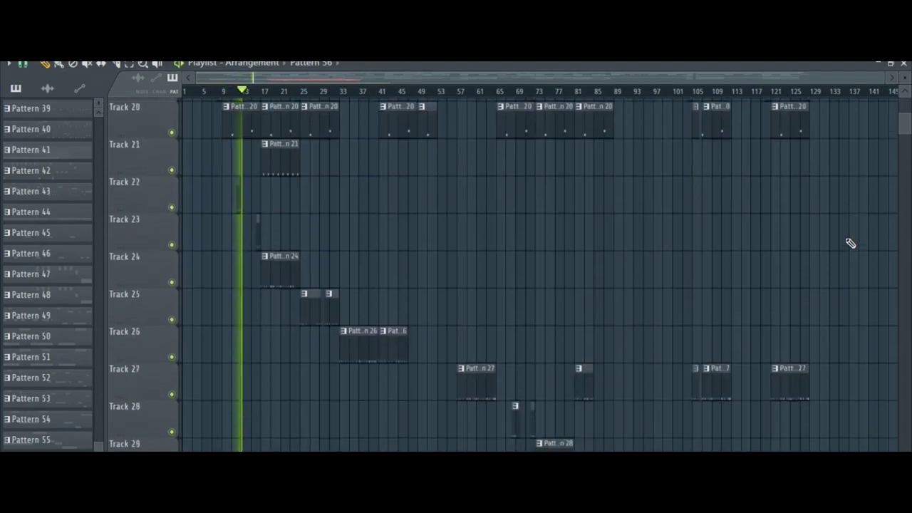
pyautogui.scroll(-8, 850, 243)
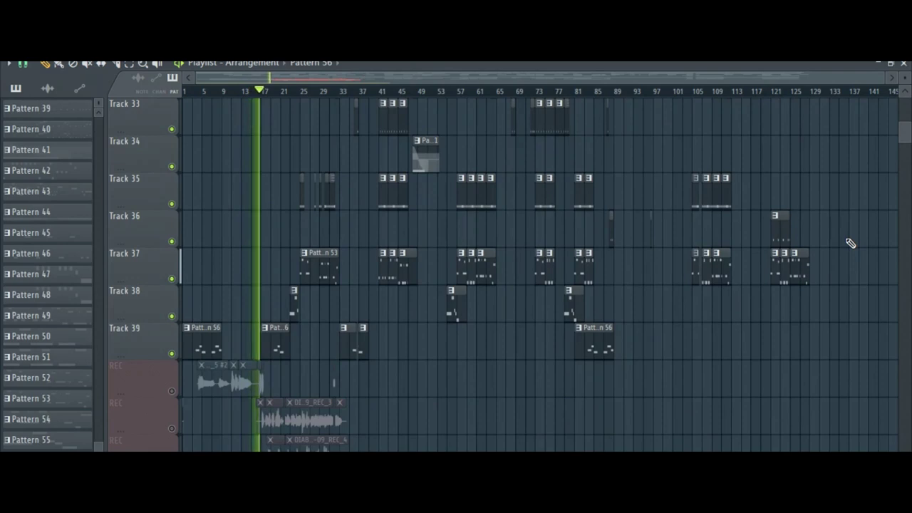
pyautogui.scroll(2, 850, 243)
pyautogui.scroll(20, 850, 243)
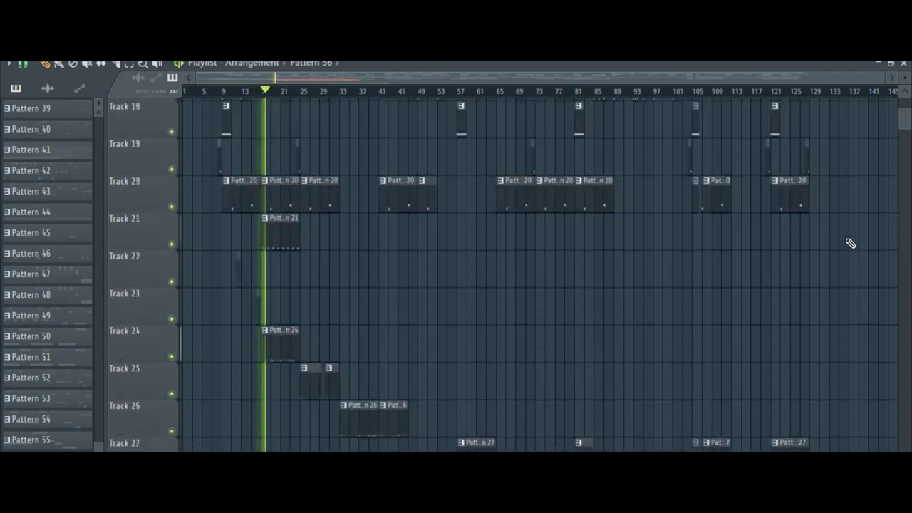
pyautogui.scroll(2, 850, 243)
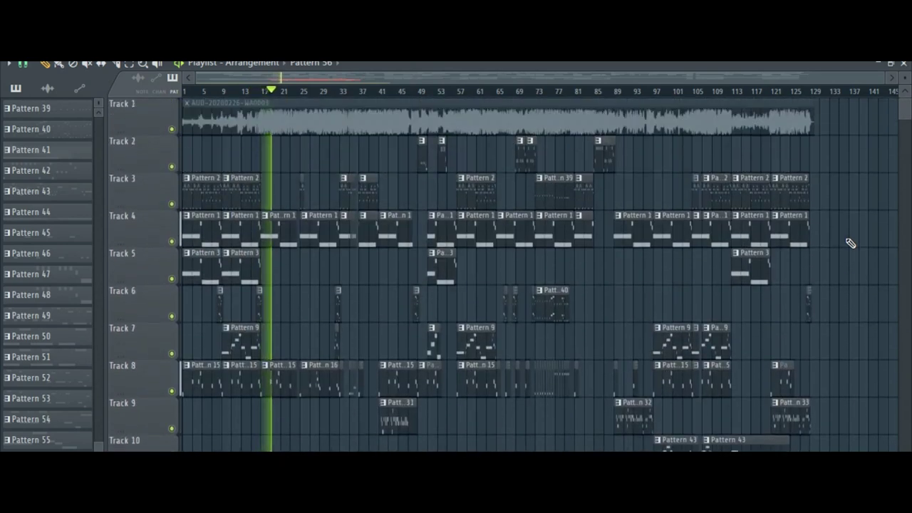